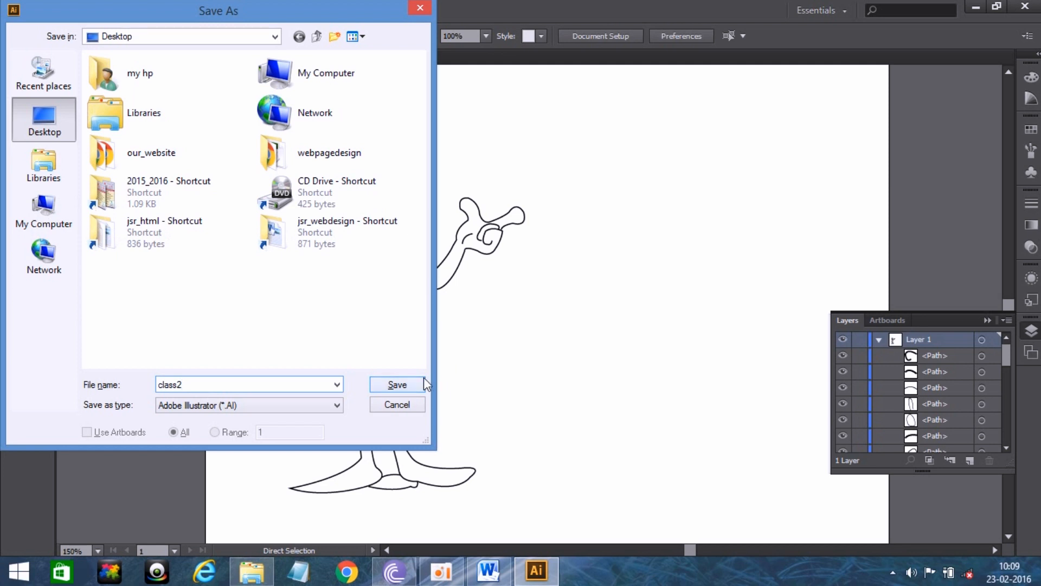
# - Save the drawing to the Desktop as class2.ai in Adobe Illustrator format, keeping the version at Illustrator CS6
pyautogui.click(418, 386)
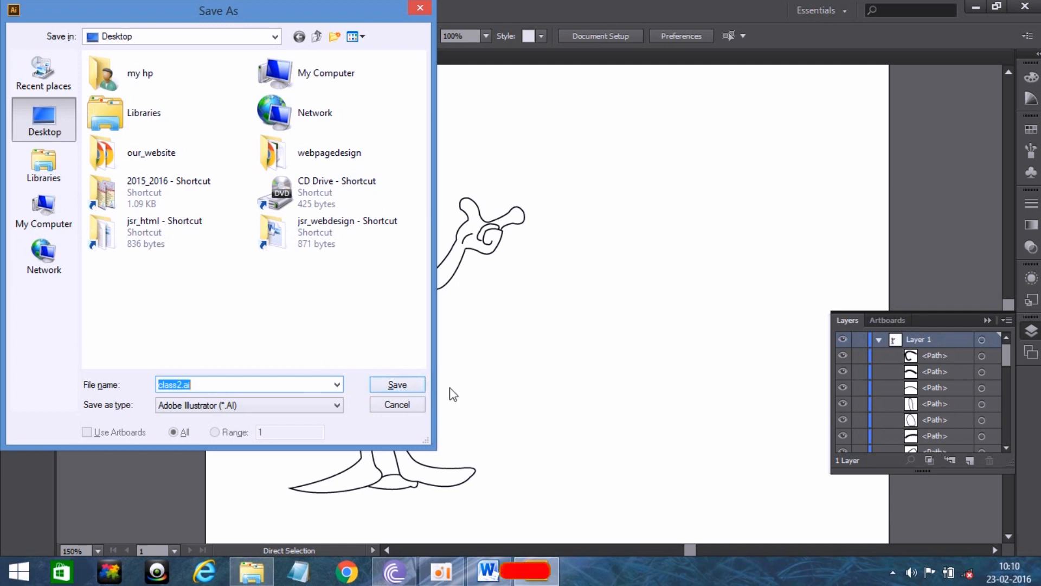
pyautogui.click(418, 383)
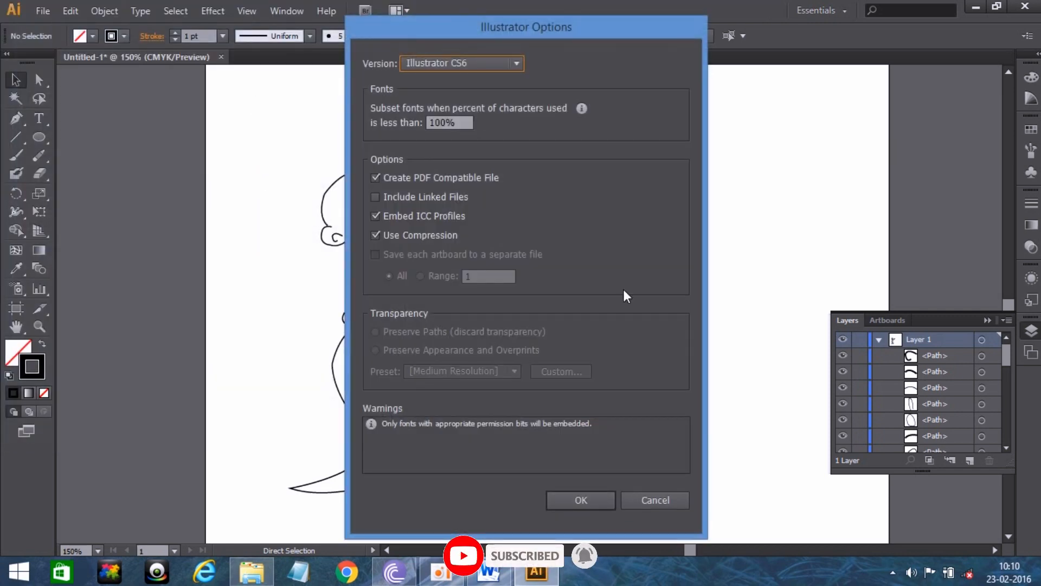
pyautogui.click(520, 64)
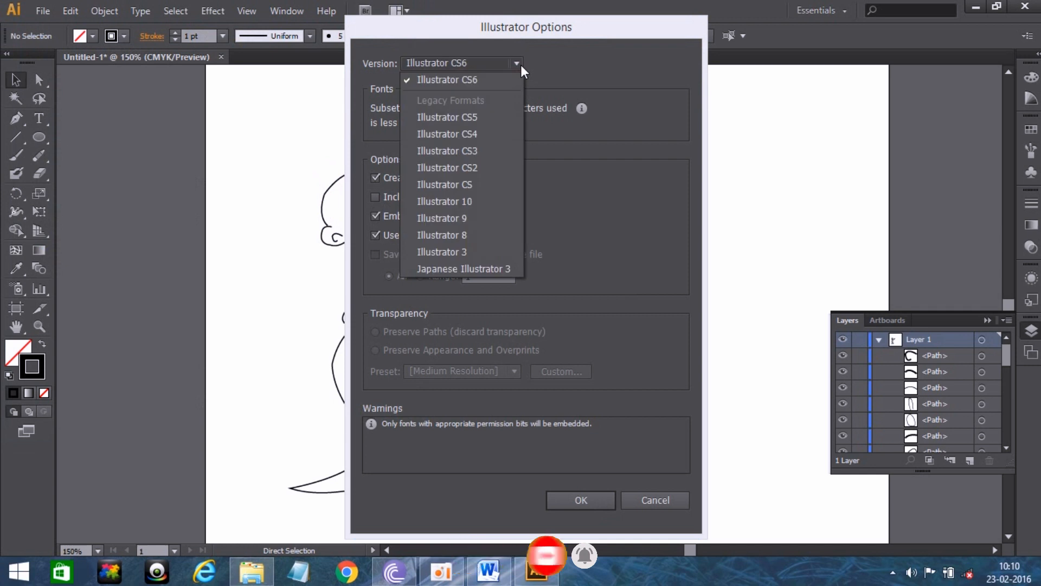
pyautogui.click(521, 64)
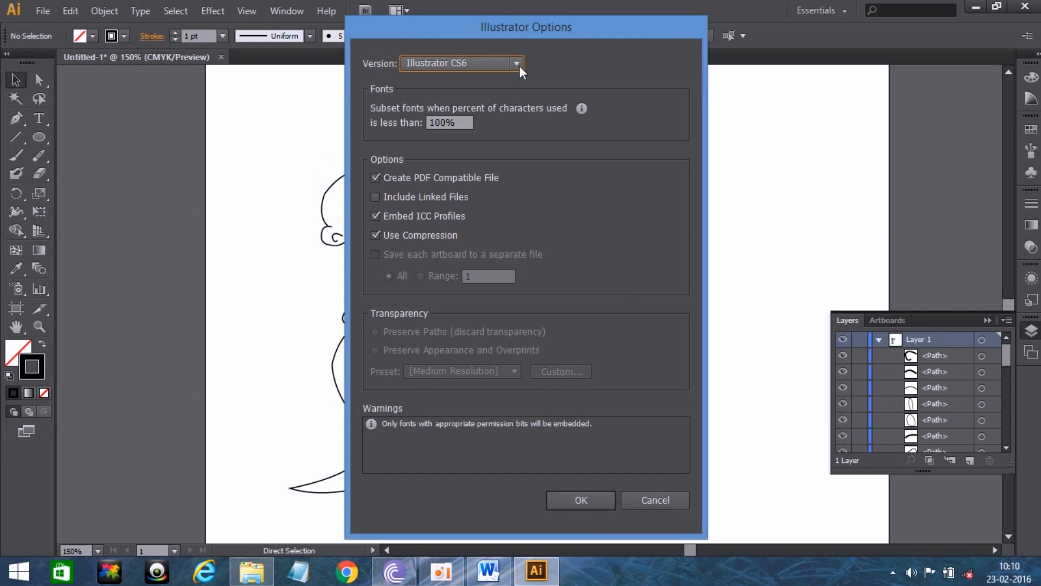
pyautogui.click(520, 64)
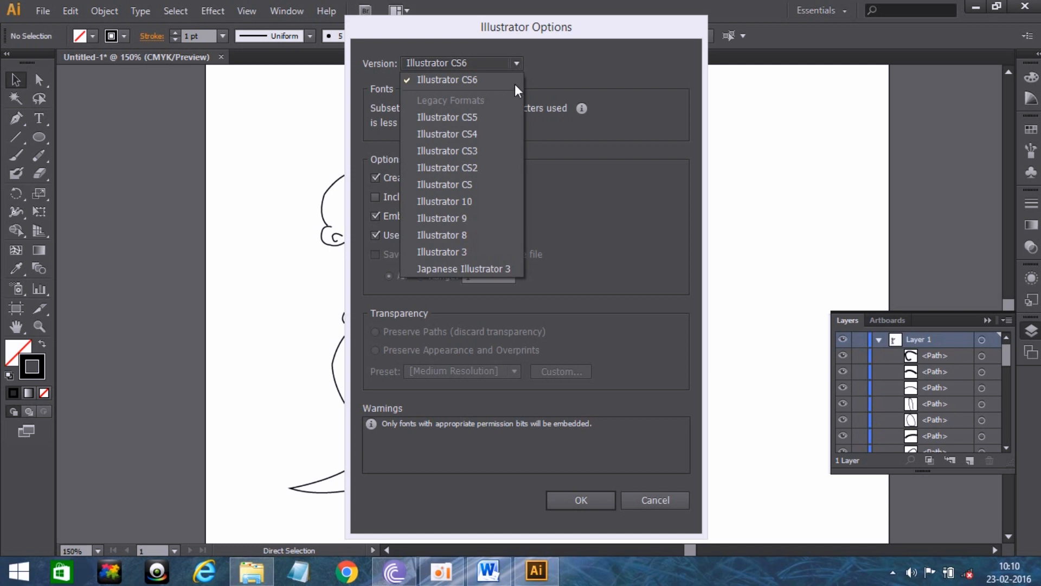
pyautogui.click(593, 63)
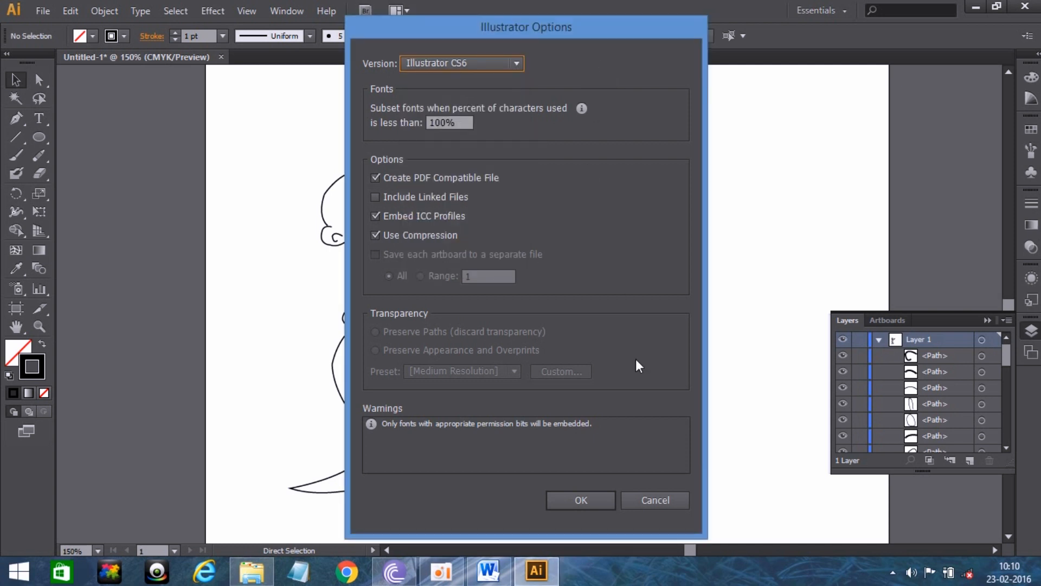
pyautogui.click(605, 499)
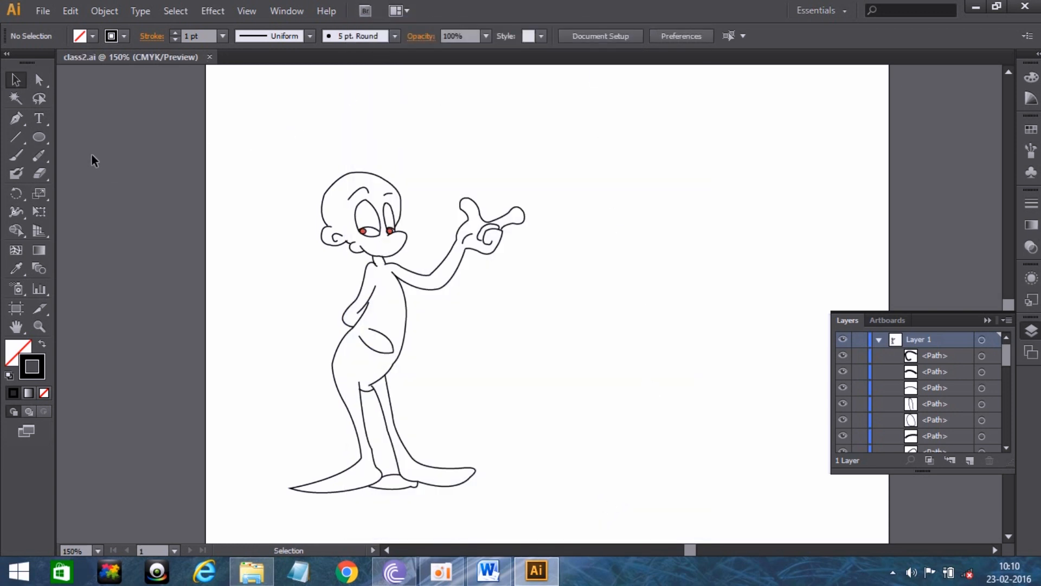
# - Add a point text line reading "JAI SRI RAM INSTITUTE OF VISUAL ACADEMY" above and to the right of the character's raised hand
pyautogui.click(48, 117)
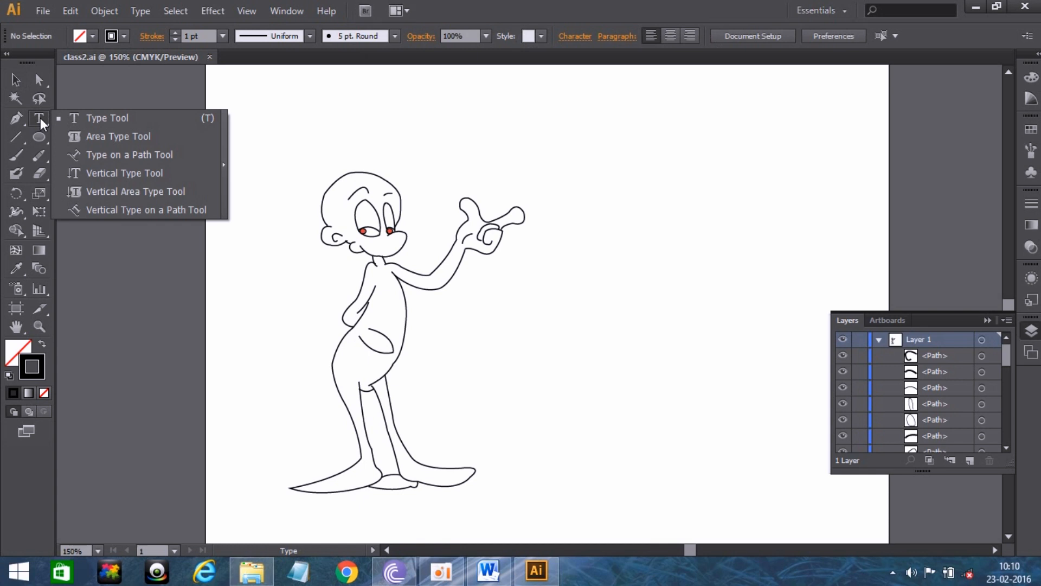
pyautogui.click(139, 121)
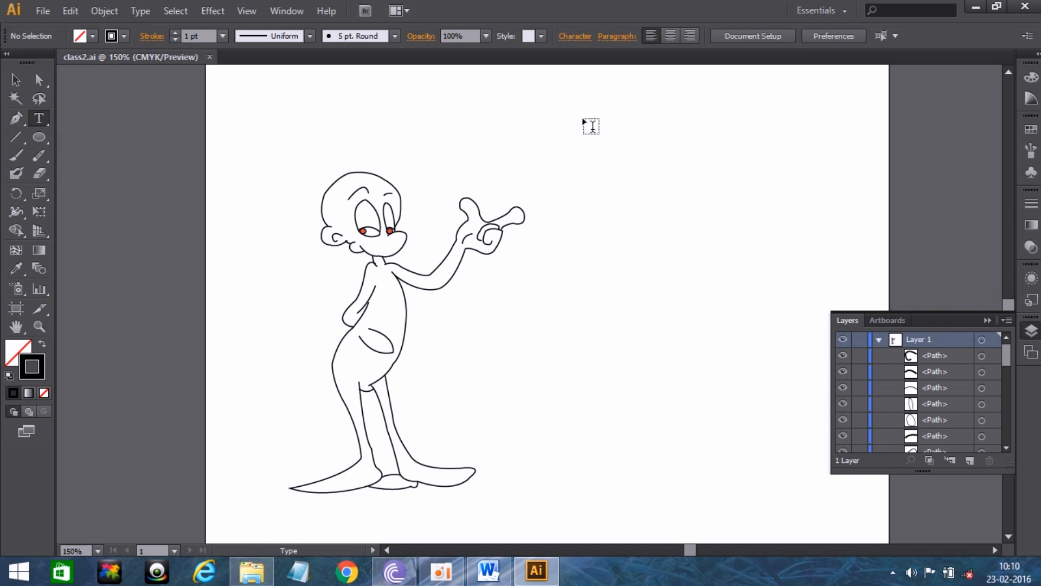
pyautogui.click(591, 126)
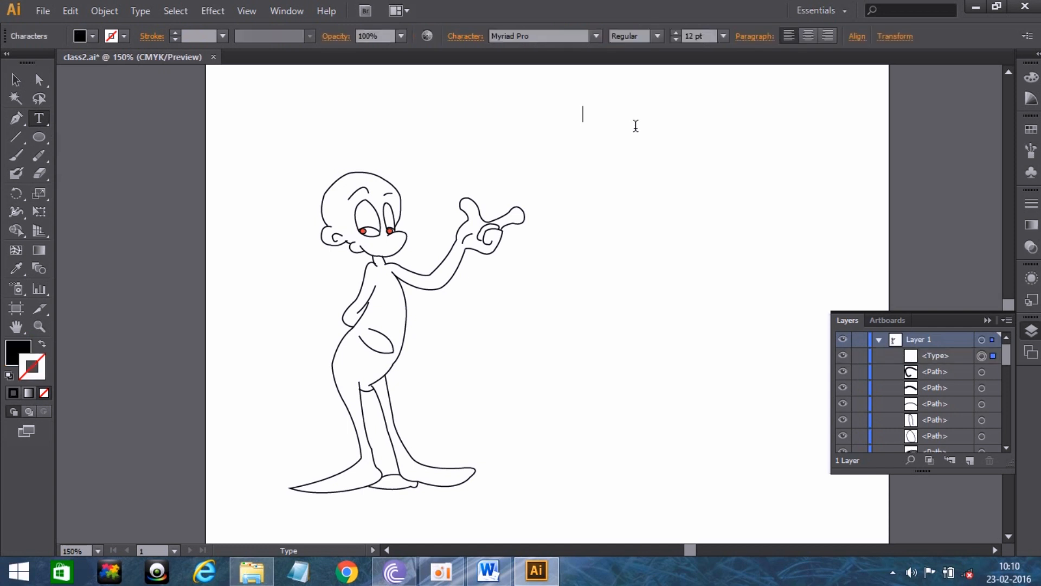
pyautogui.write('JAI SRI RAM INS')
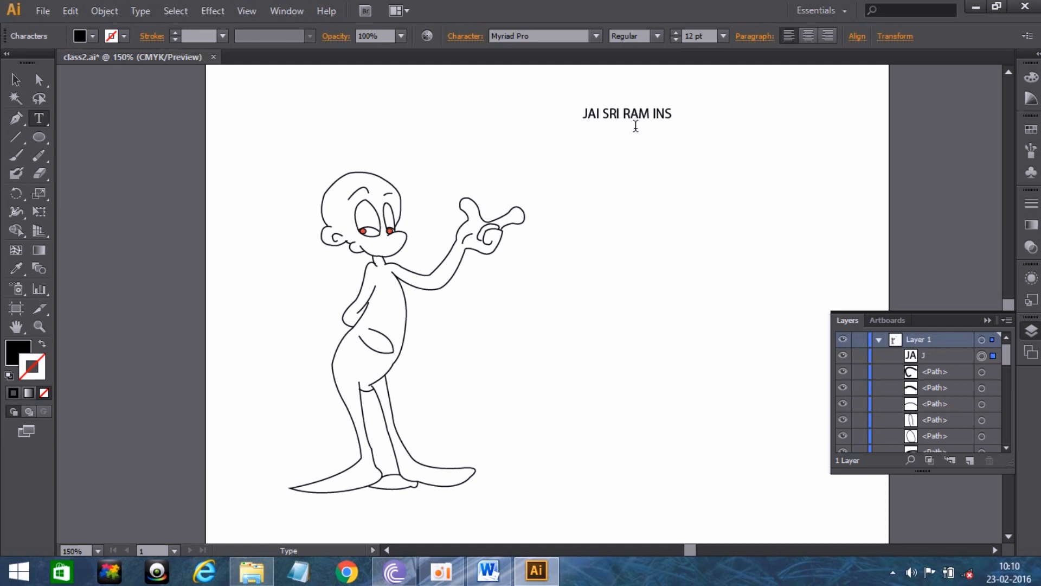
pyautogui.write('TITUTE OF VISUAL ACADEMY')
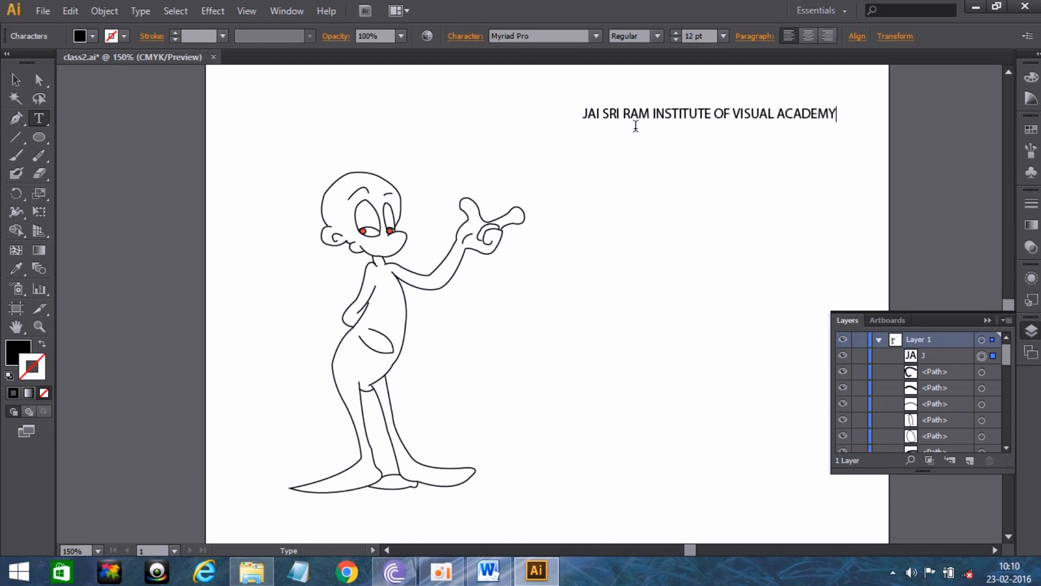
# - Add the institute's address on two further lines below its name in the same text object
pyautogui.press('Return')
pyautogui.write('GANGAPADA')
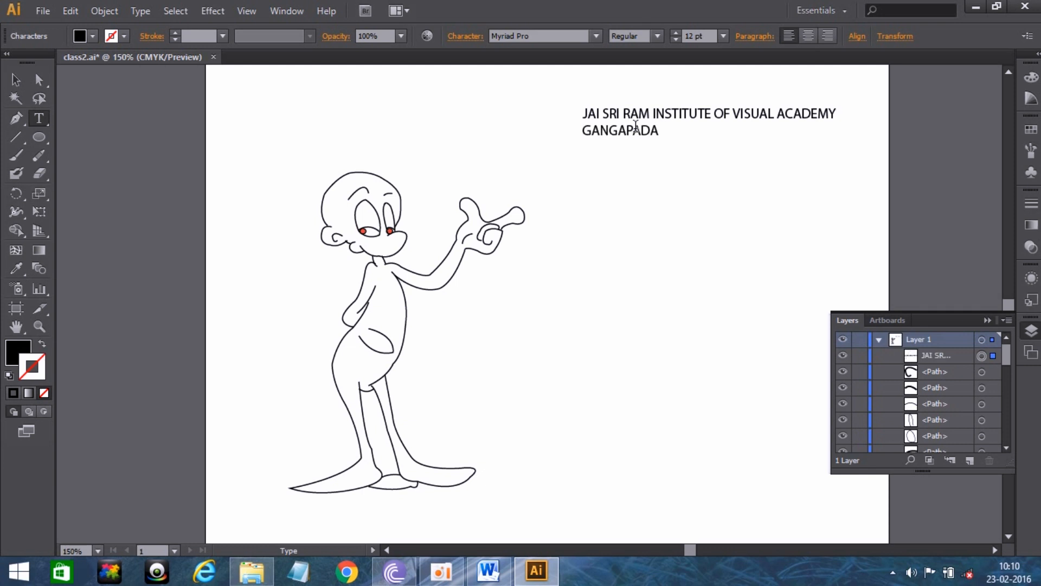
pyautogui.write(',')
pyautogui.press('Return')
pyautogui.write('BHUBANES')
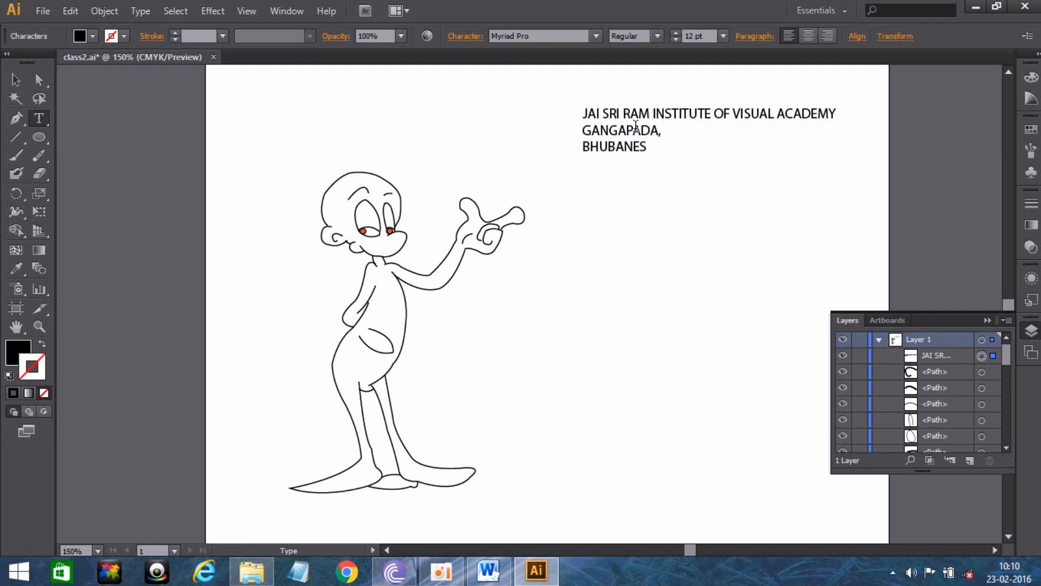
pyautogui.write('WAR, DISTRICT')
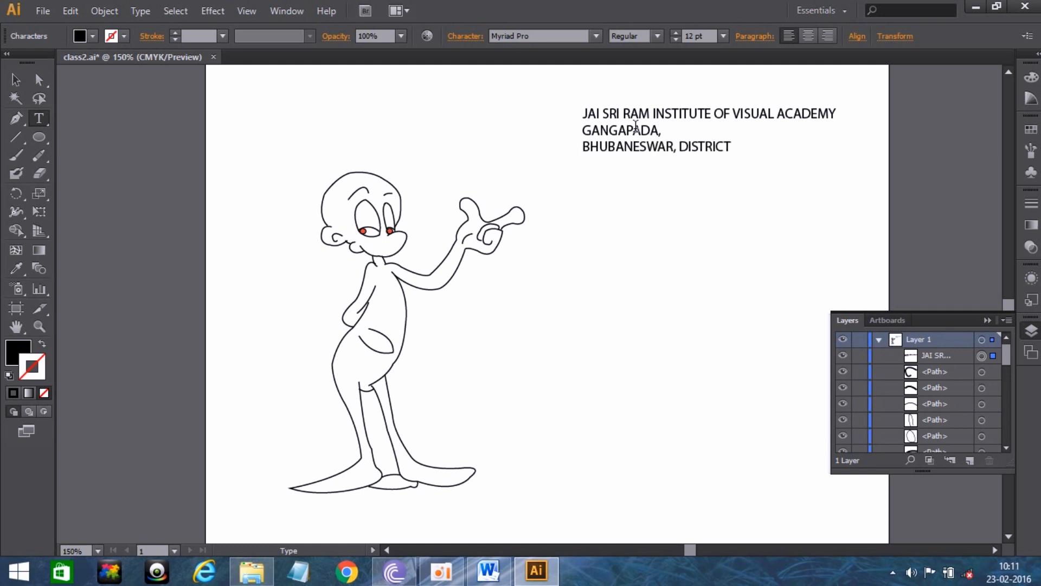
pyautogui.write(' - KHURDA')
# - Add a text box below the address reading "This is for your kind information that you are watching Illustrator Video tutorials in Odia Language."
pyautogui.click(38, 122)
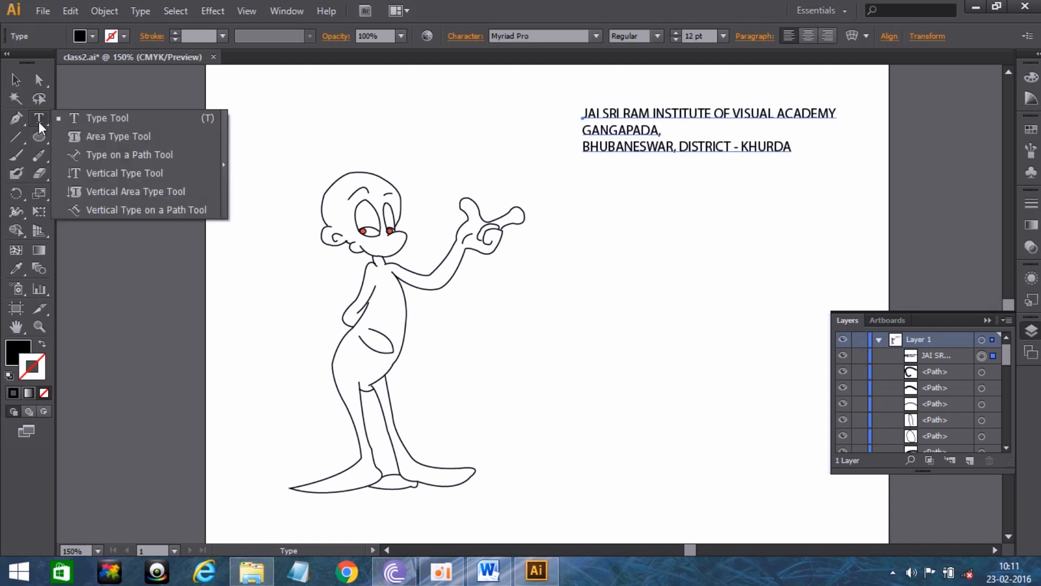
pyautogui.click(67, 124)
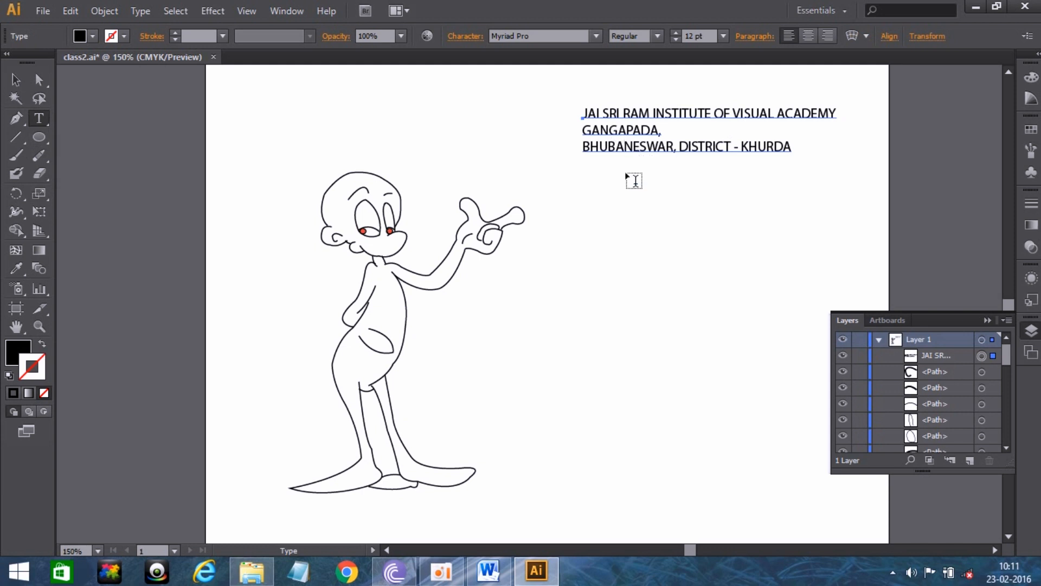
pyautogui.moveTo(580, 177); pyautogui.dragTo(839, 246)
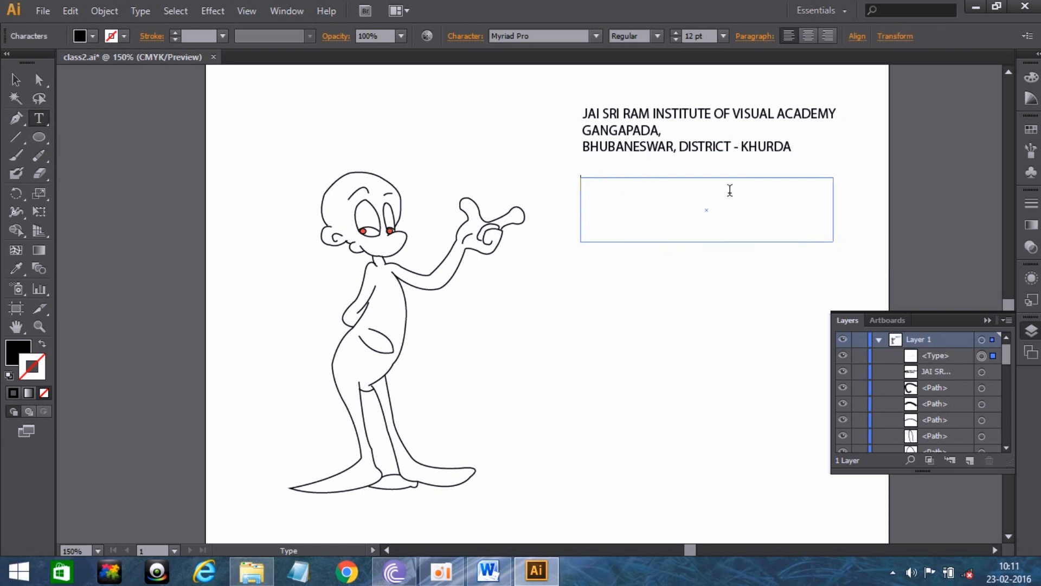
pyautogui.write('This is for y')
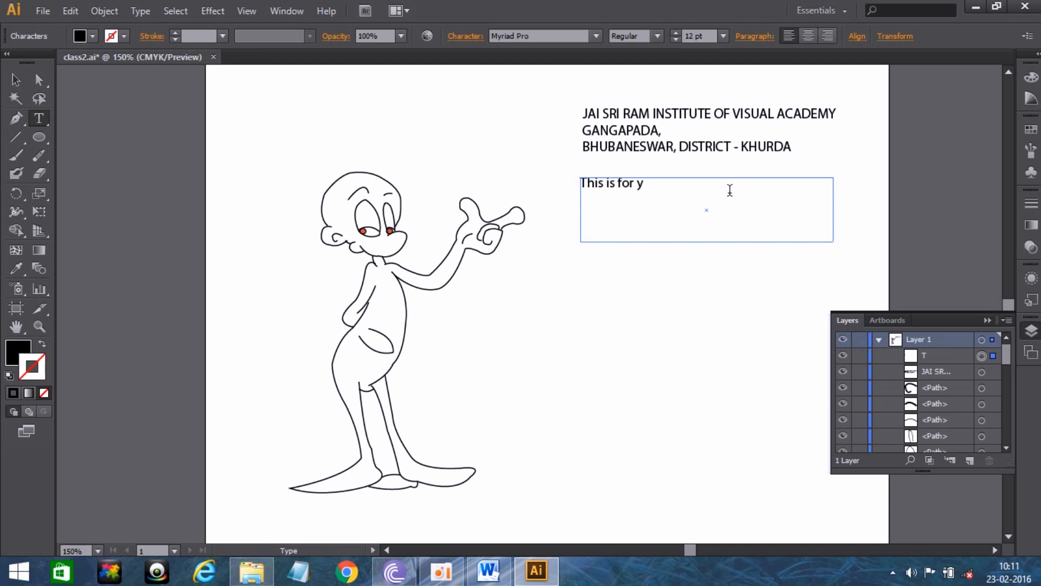
pyautogui.write('our kind information that you a')
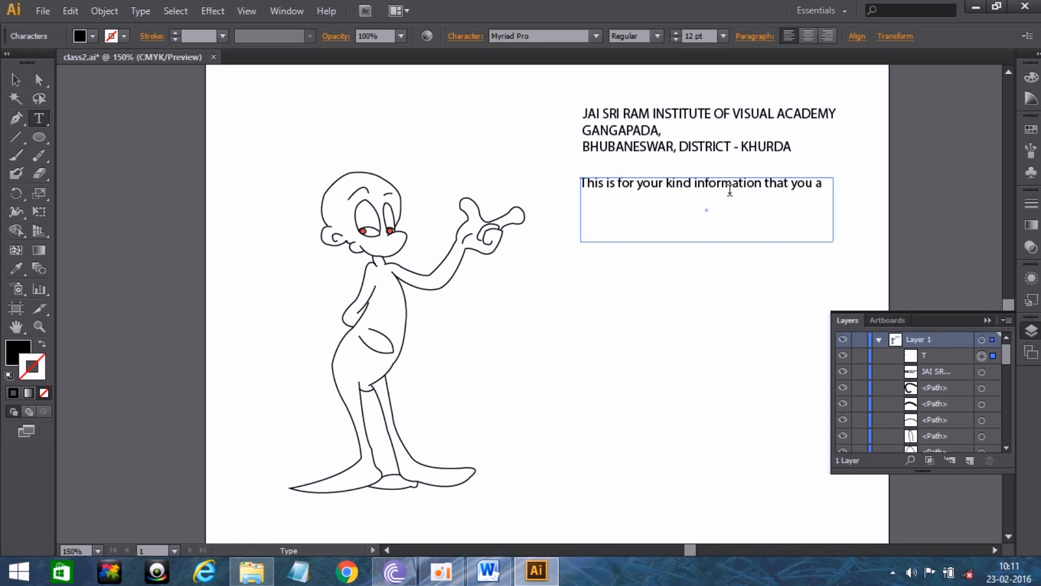
pyautogui.write('re watching I')
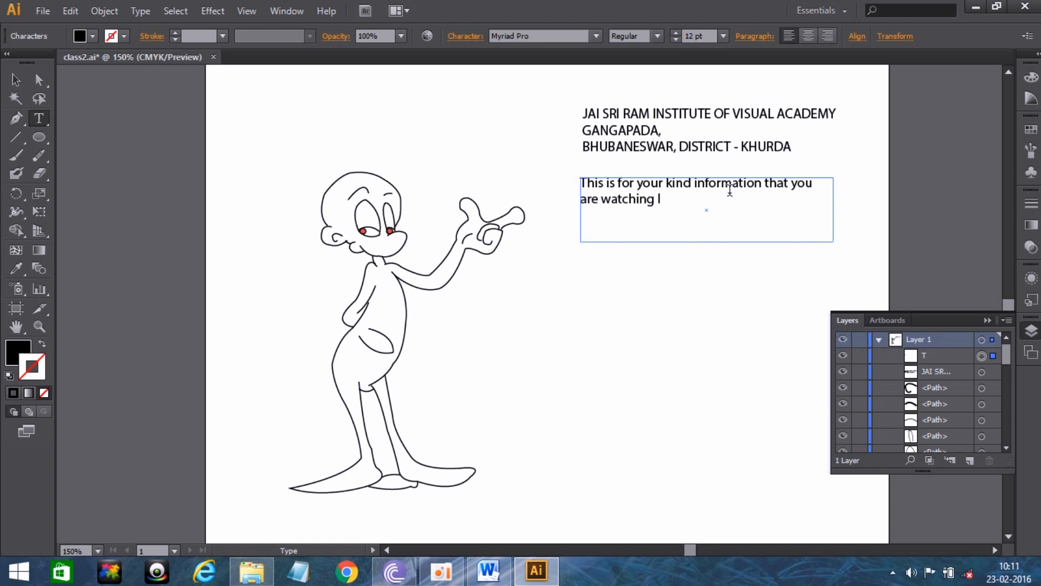
pyautogui.write('llustrator Video tutorial')
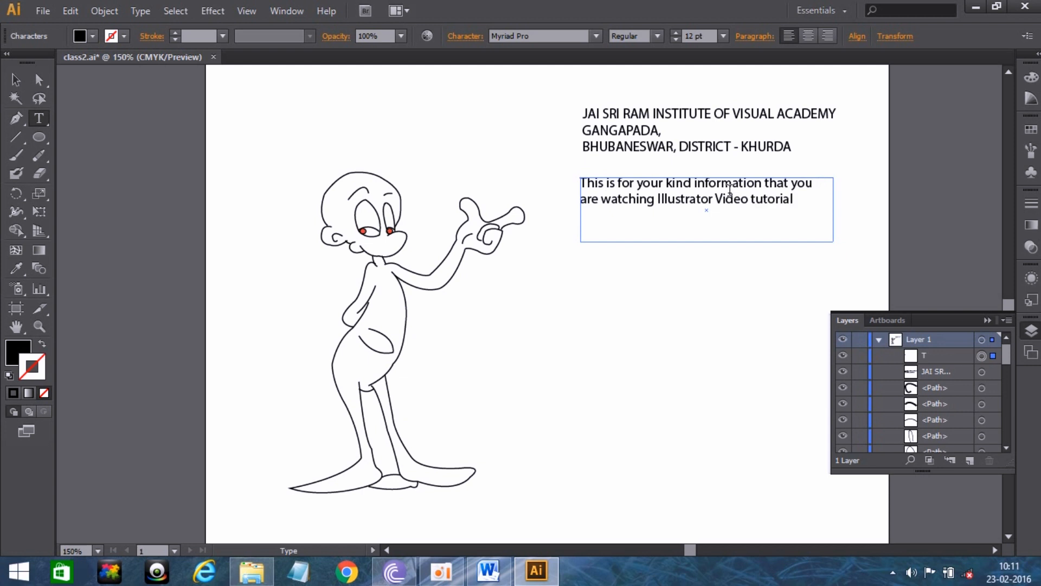
pyautogui.write('s in Odia Language.')
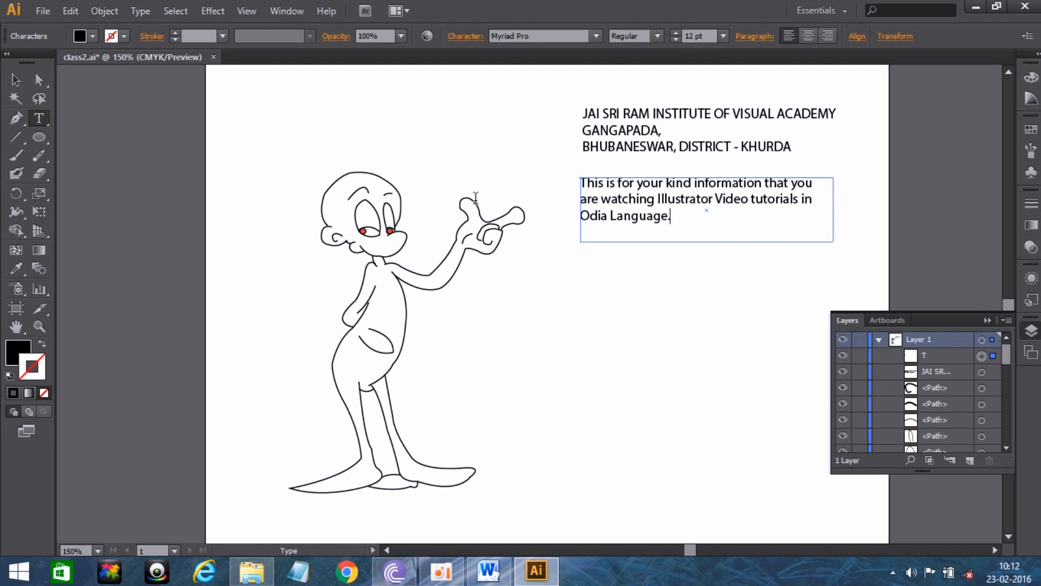
pyautogui.click(10, 81)
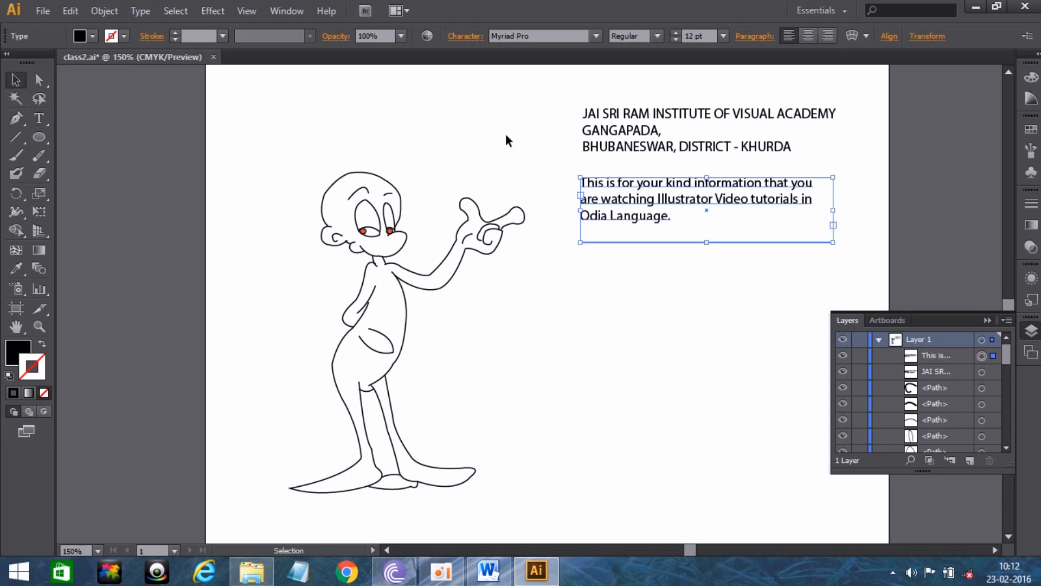
pyautogui.click(646, 255)
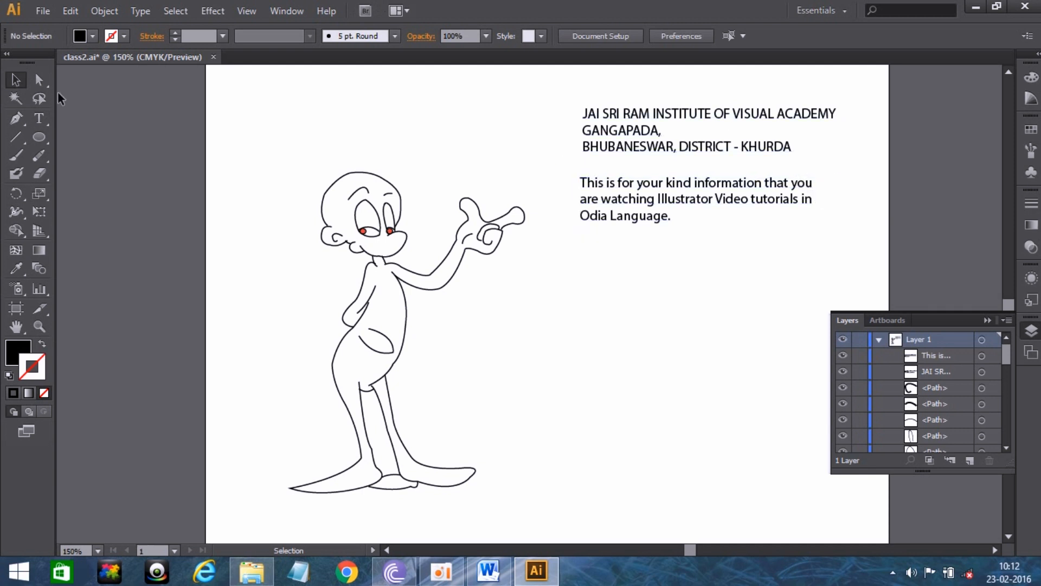
# - Draw a black-filled circle beside the character's legs with the Ellipse tool
pyautogui.click(44, 117)
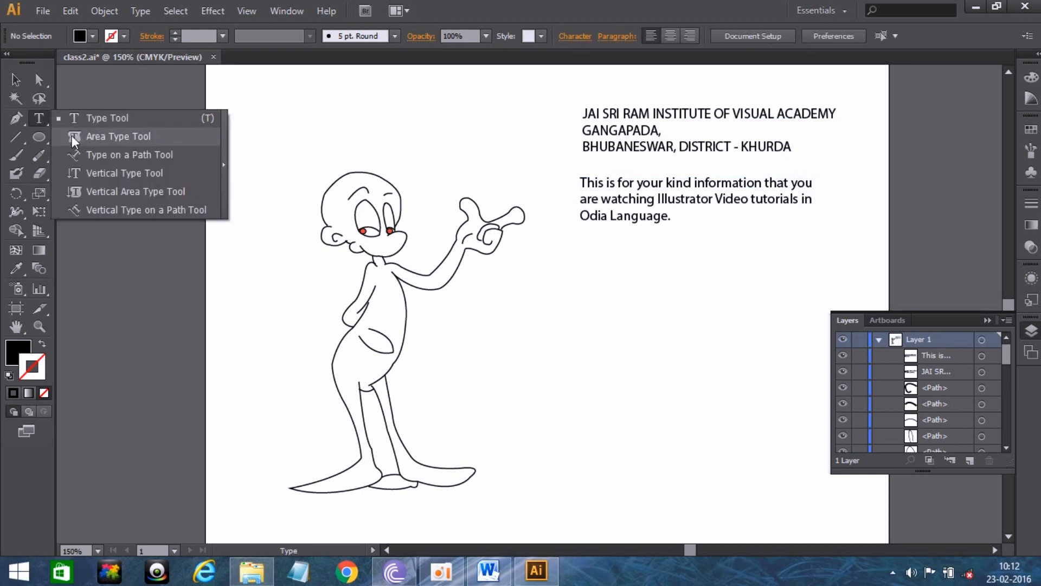
pyautogui.click(39, 118)
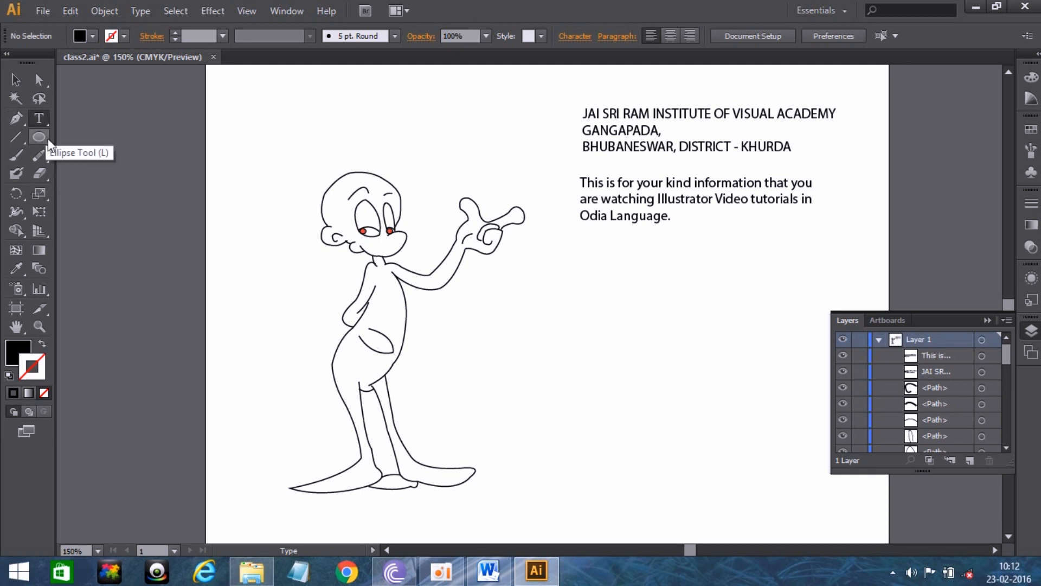
pyautogui.click(46, 139)
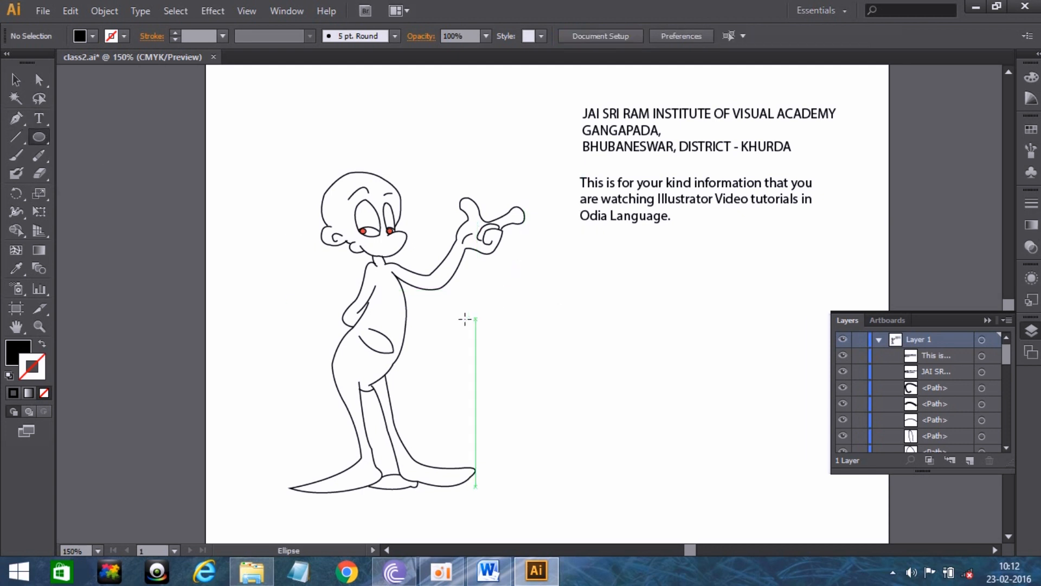
pyautogui.moveTo(431, 313); pyautogui.dragTo(555, 416)
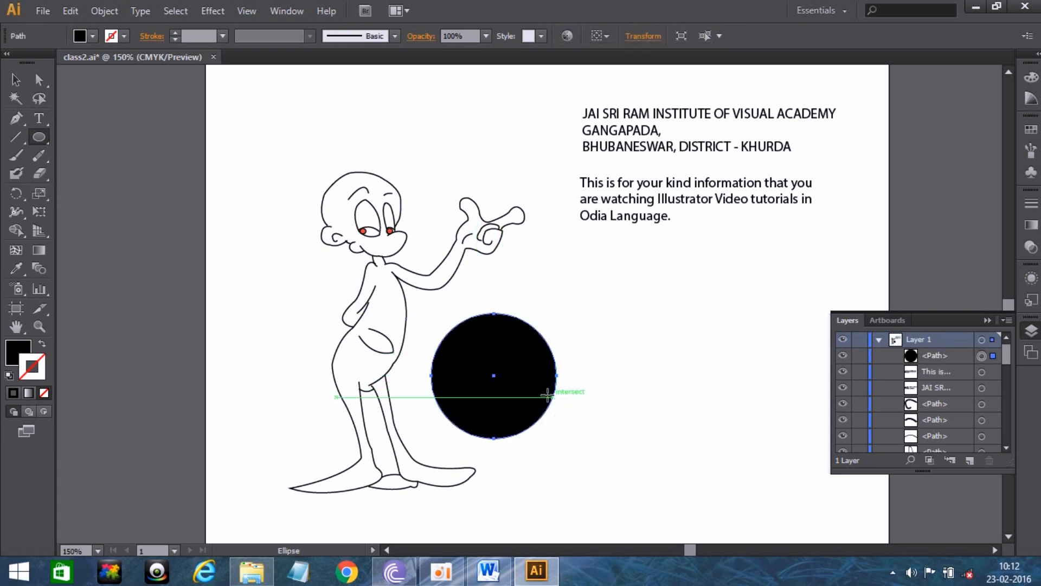
# - Turn the circle into area type reading "my name is illu. i am drawn by Jai Sri Ram Institue of Visual Academy."
pyautogui.click(48, 121)
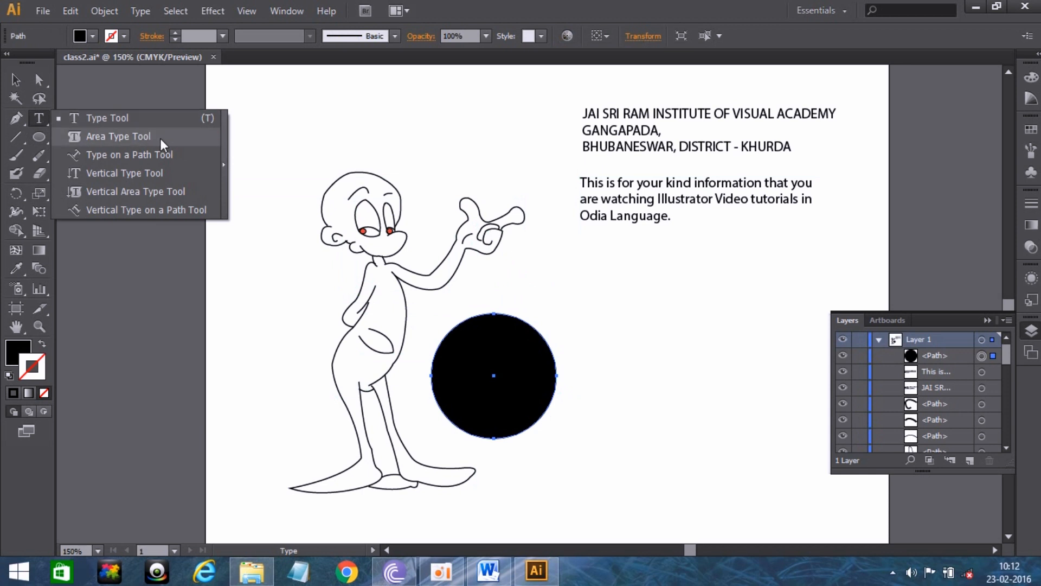
pyautogui.click(161, 138)
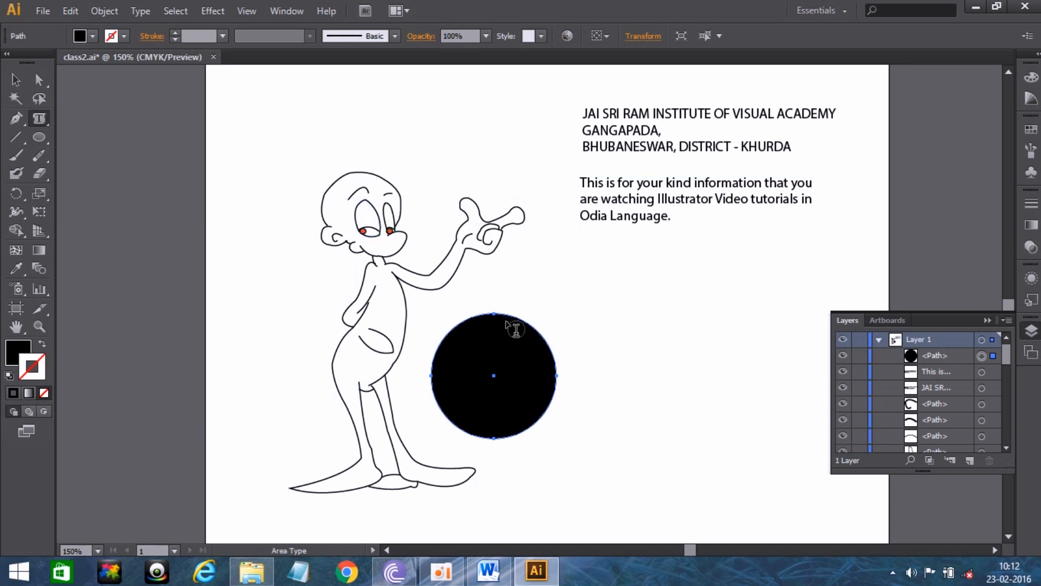
pyautogui.click(506, 319)
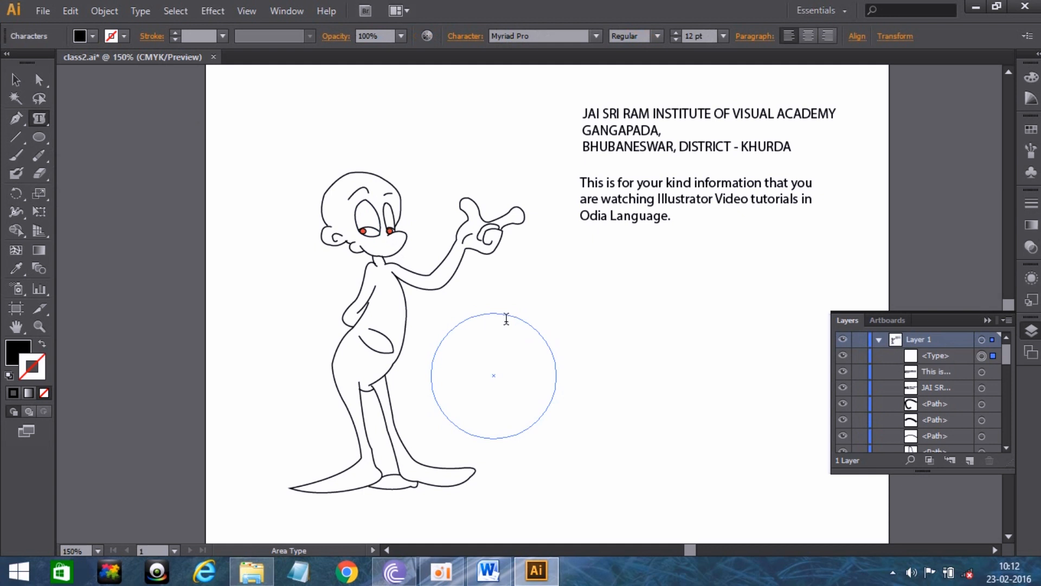
pyautogui.write('my name')
pyautogui.write(' is')
pyautogui.write(' illu. i')
pyautogui.write(' am')
pyautogui.write(' dr')
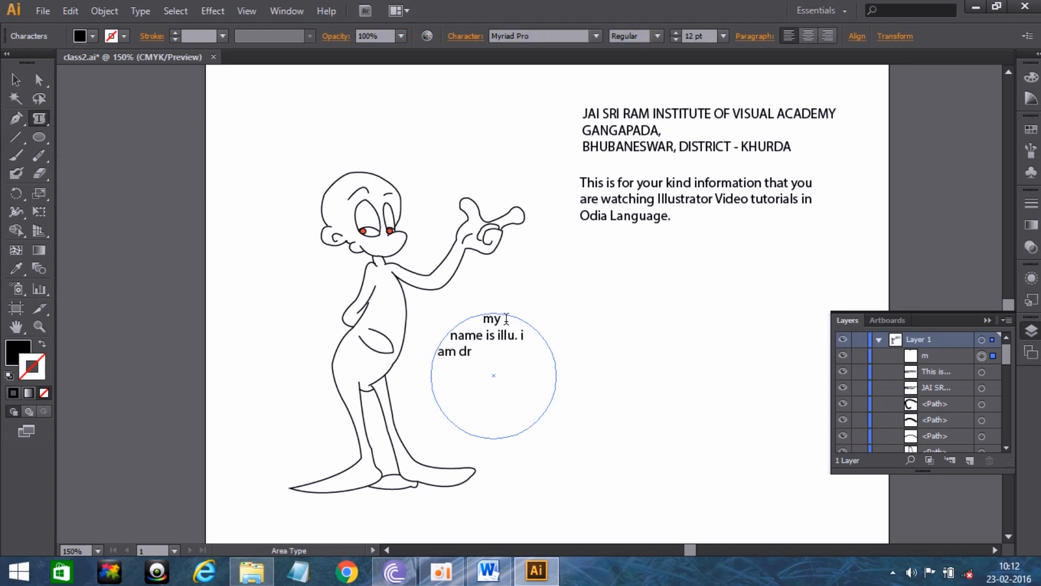
pyautogui.write('awn by Jai Sri Ram Ins')
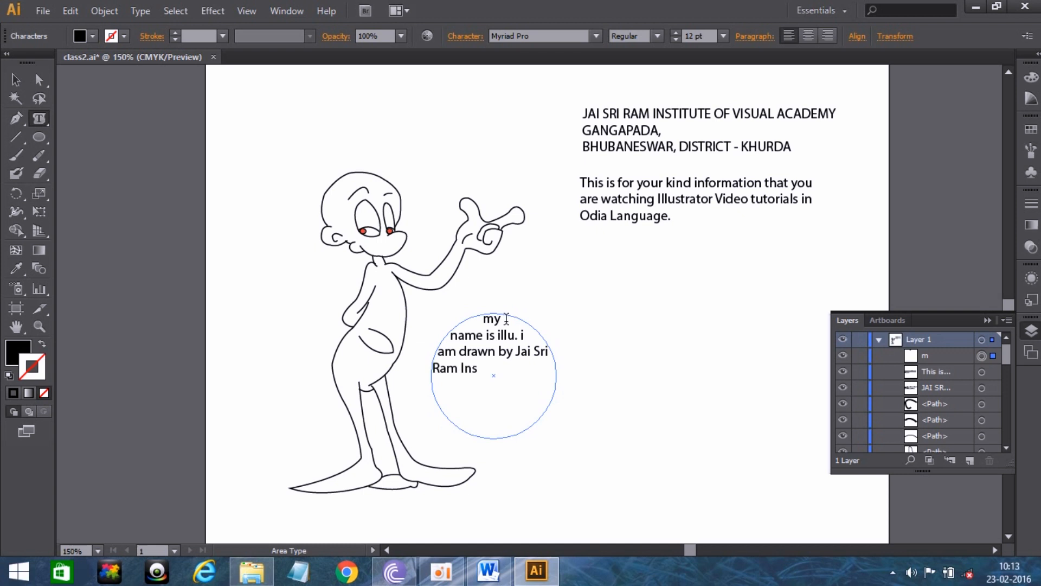
pyautogui.write('titue of Visual Academy')
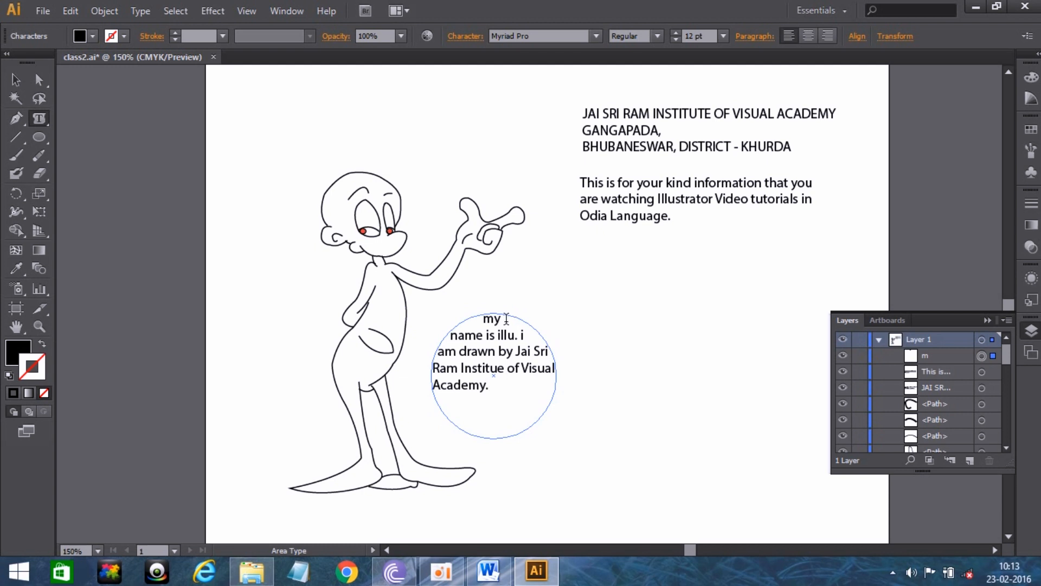
# - Extend the circular area text with "Thank you for creating my illustration." and deselect it
pyautogui.write('. Thank you co')
pyautogui.press('BackSpace')
pyautogui.press('BackSpace')
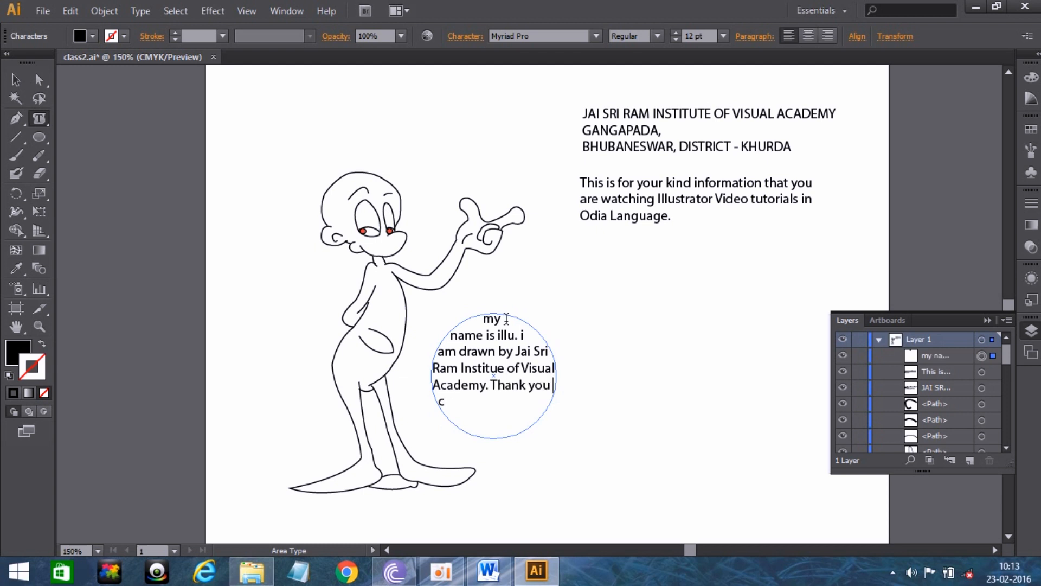
pyautogui.write('for creating')
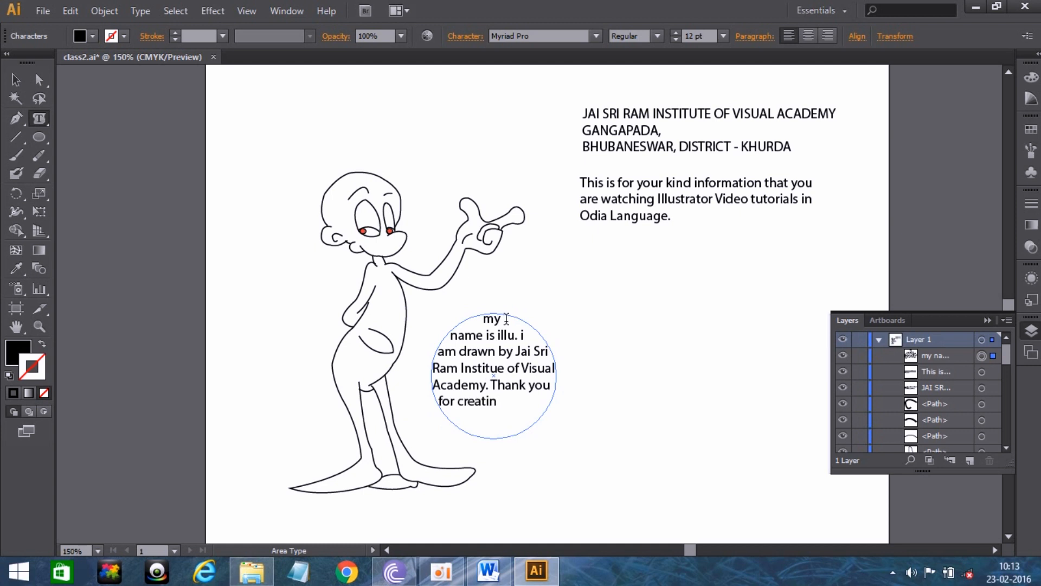
pyautogui.write('il')
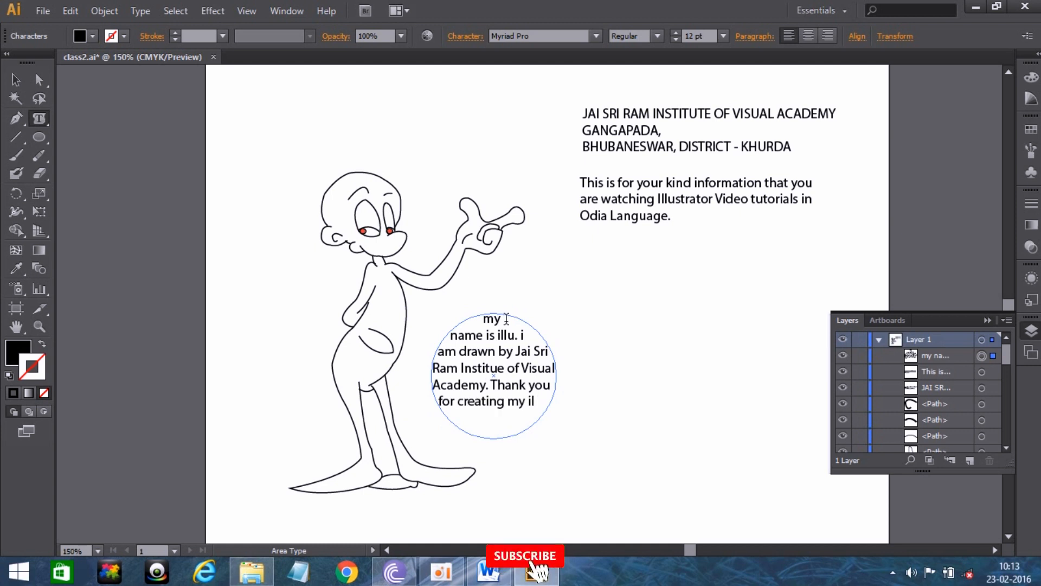
pyautogui.write('lustration.')
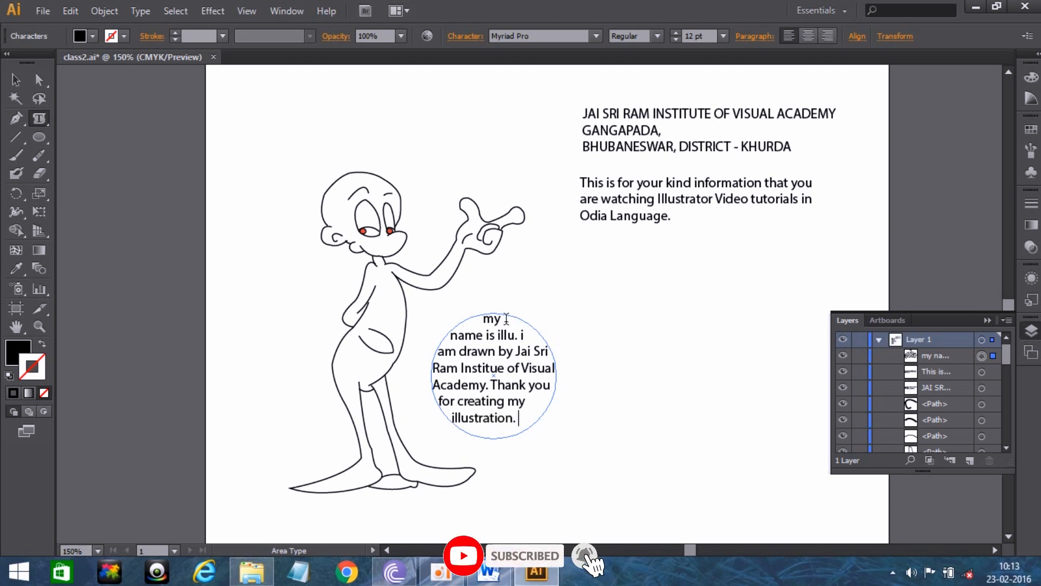
pyautogui.click(12, 80)
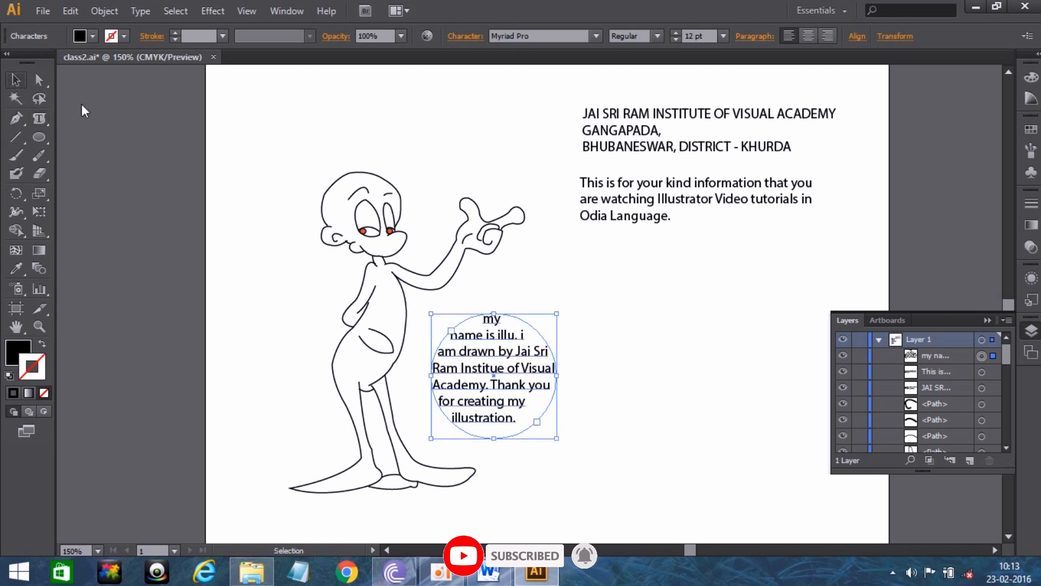
pyautogui.click(648, 326)
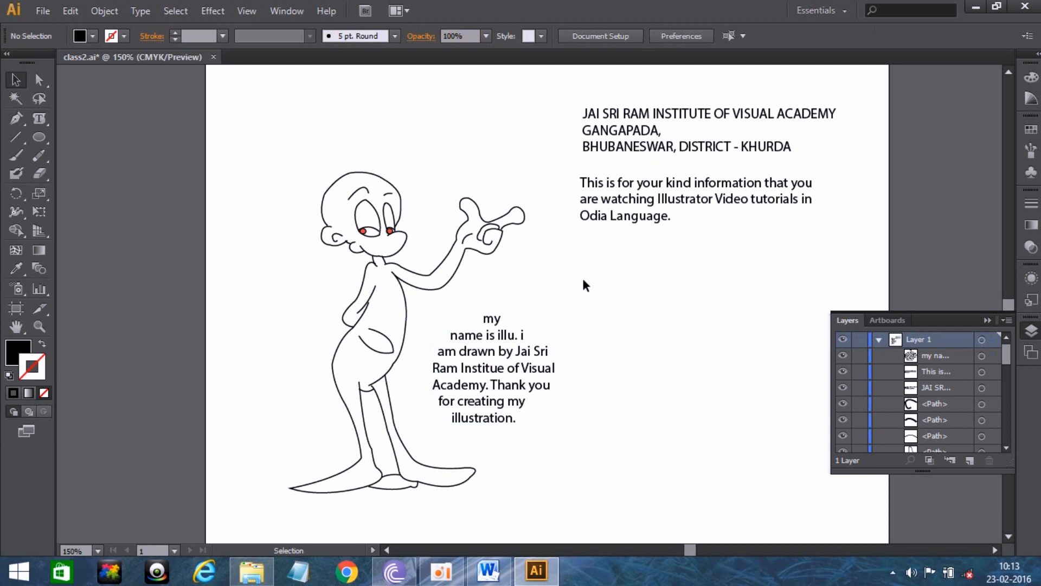
# - Draw a closed, black-filled leaf shape with the Pen tool below and to the right of the circular area text
pyautogui.click(16, 123)
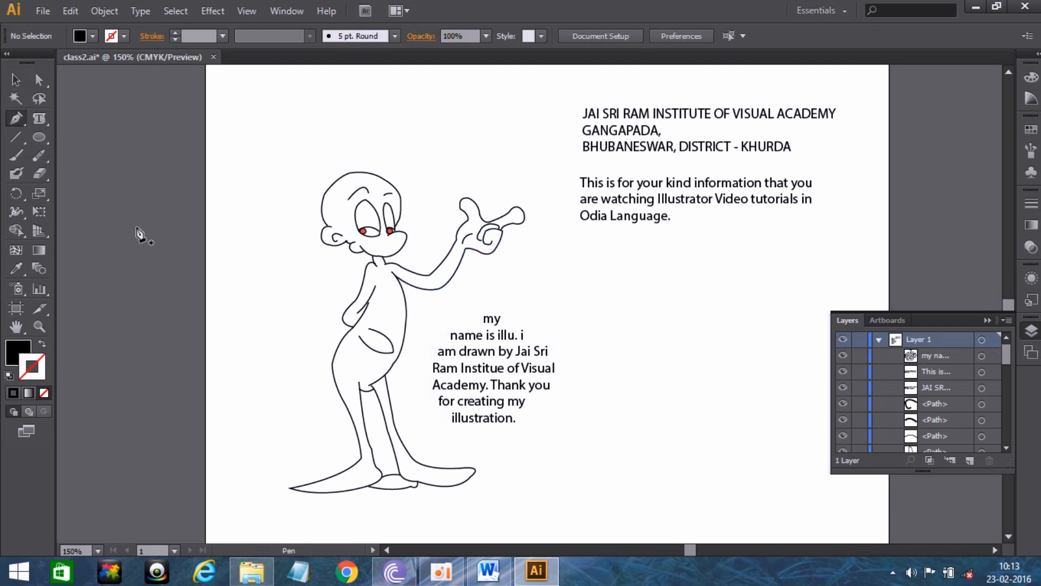
pyautogui.click(557, 471)
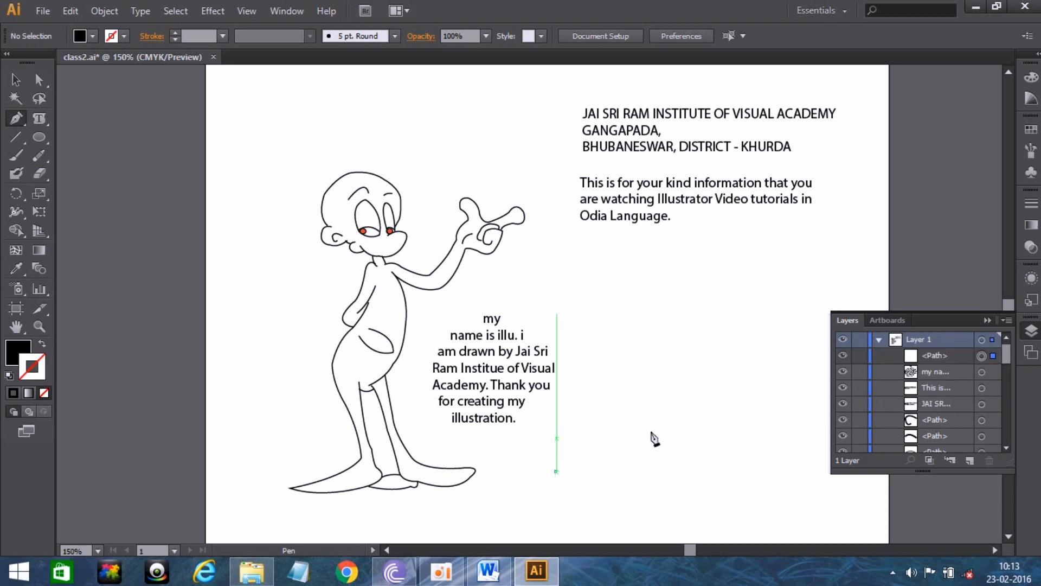
pyautogui.moveTo(660, 430)
pyautogui.mouseDown()
pyautogui.moveTo(698, 433)
pyautogui.moveTo(703, 443)
pyautogui.moveTo(674, 428)
pyautogui.mouseUp()
pyautogui.moveTo(753, 471); pyautogui.dragTo(807, 465)
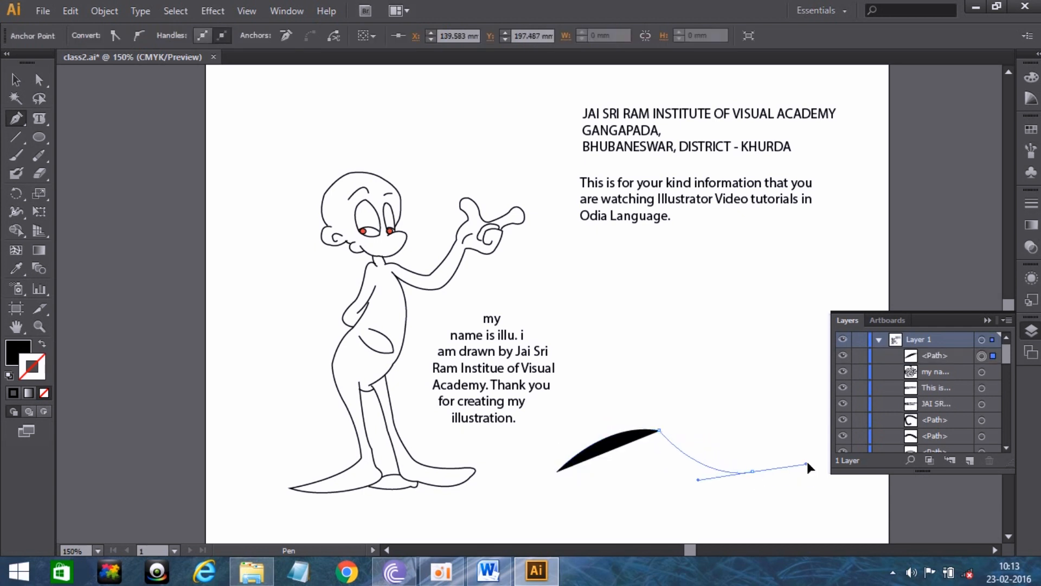
pyautogui.click(753, 472)
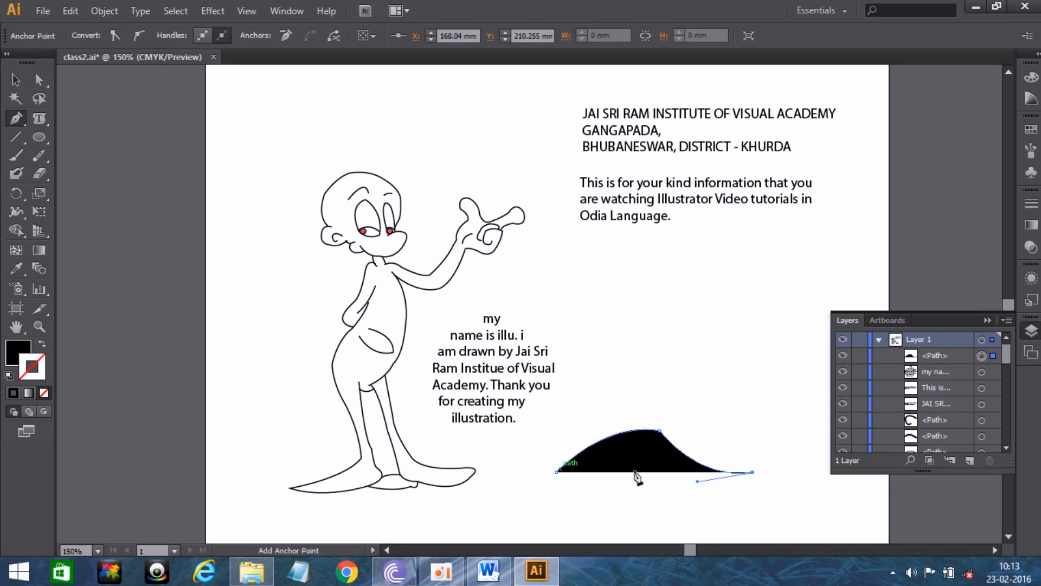
pyautogui.moveTo(557, 472); pyautogui.dragTo(459, 369)
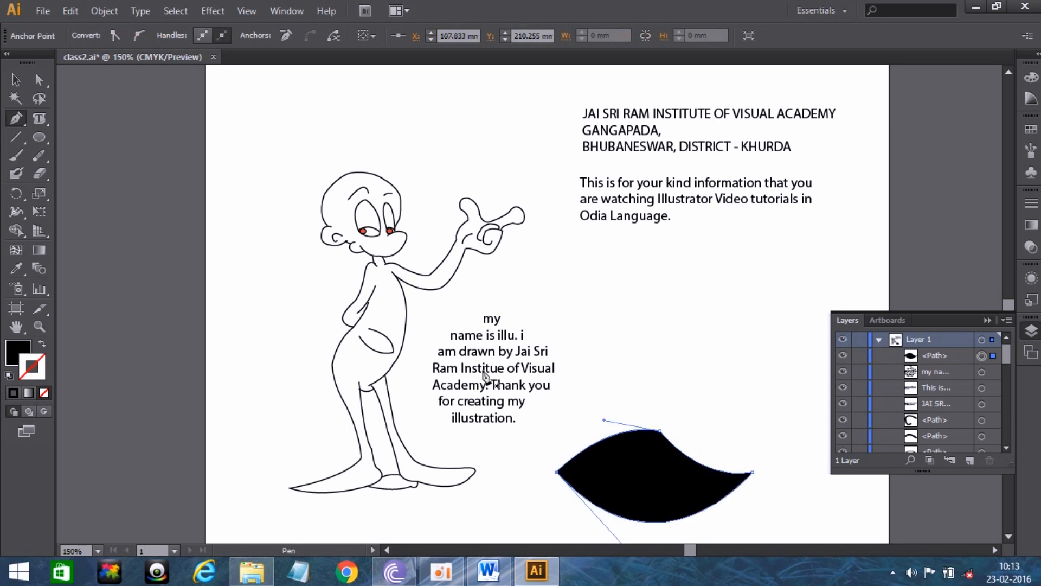
# - Try to start area type from inside the black leaf's fill, and deselect the leaf
pyautogui.click(34, 122)
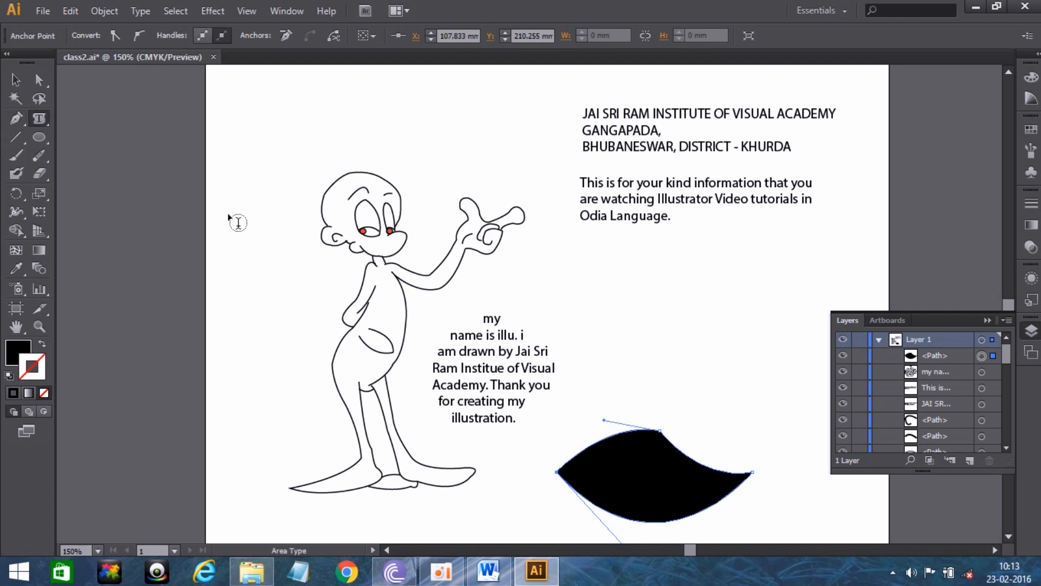
pyautogui.click(619, 444)
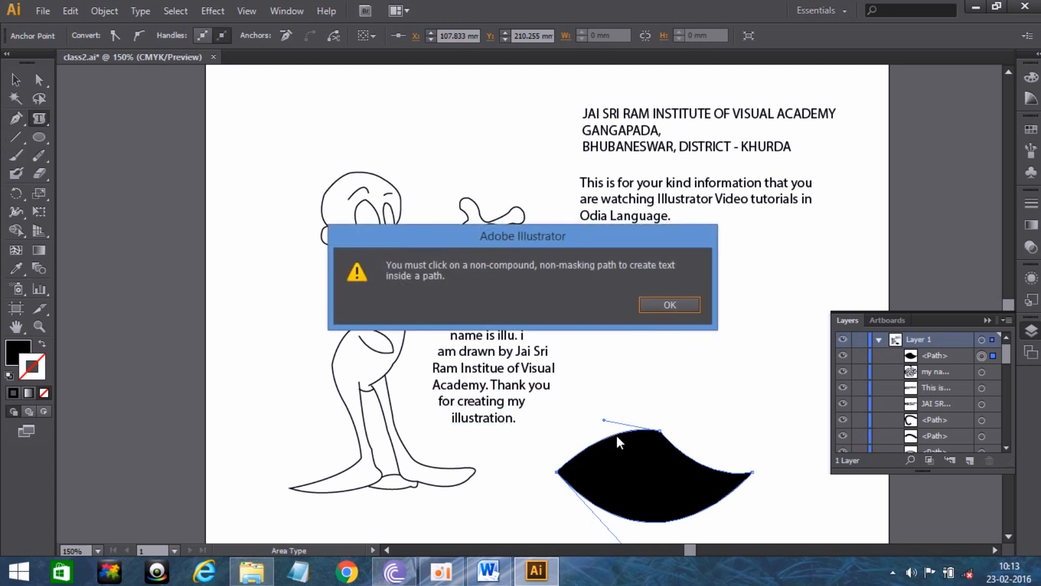
pyautogui.click(662, 303)
pyautogui.press('v')
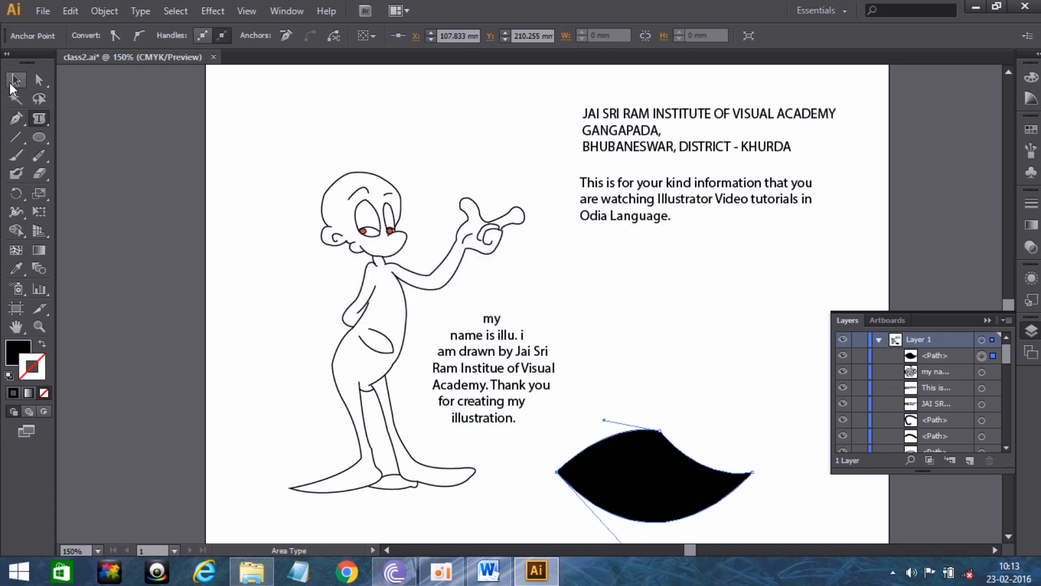
pyautogui.click(594, 336)
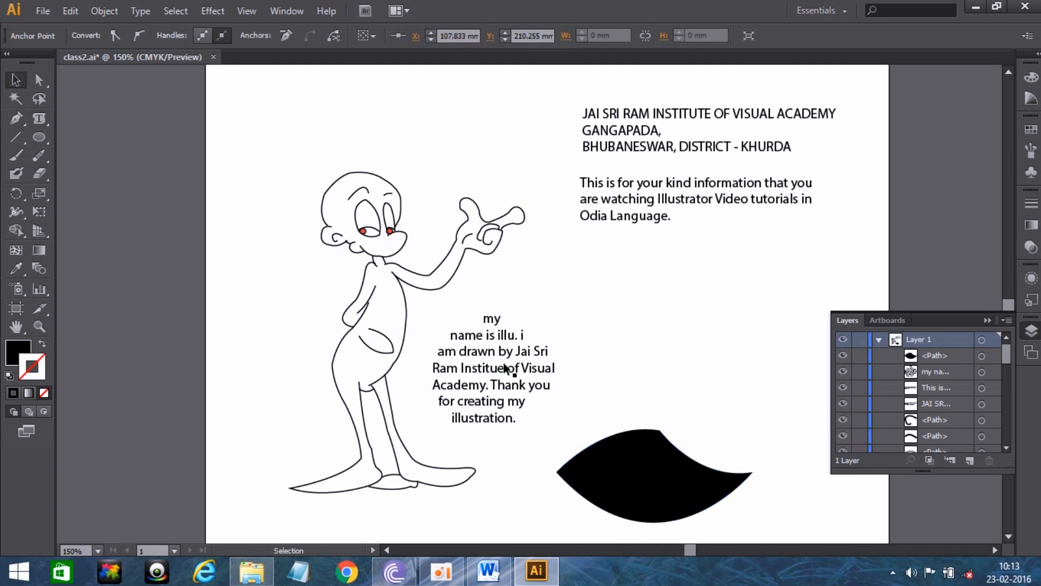
# - Turn the leaf into area type reading "this is the shape of a leaf. the text is getting fit into this leaf shape. thank you."
pyautogui.click(42, 122)
pyautogui.click(659, 443)
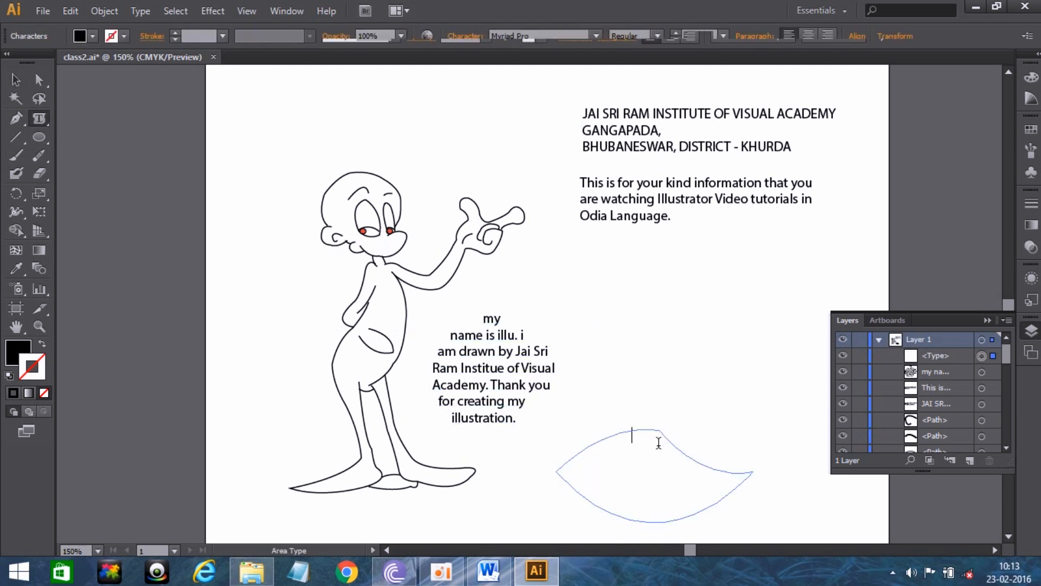
pyautogui.write('this')
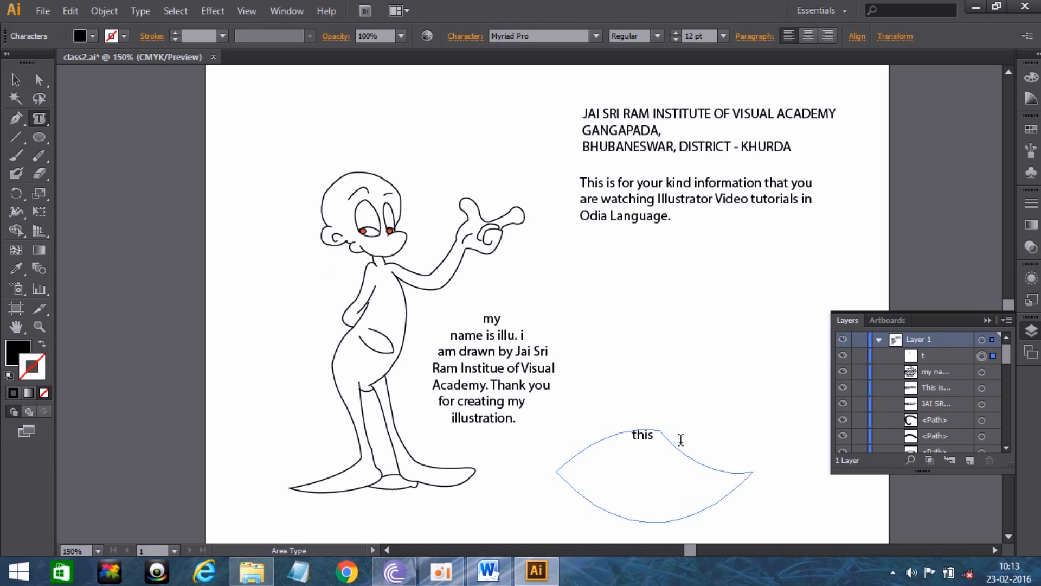
pyautogui.write(' is the shape of a leaf. the')
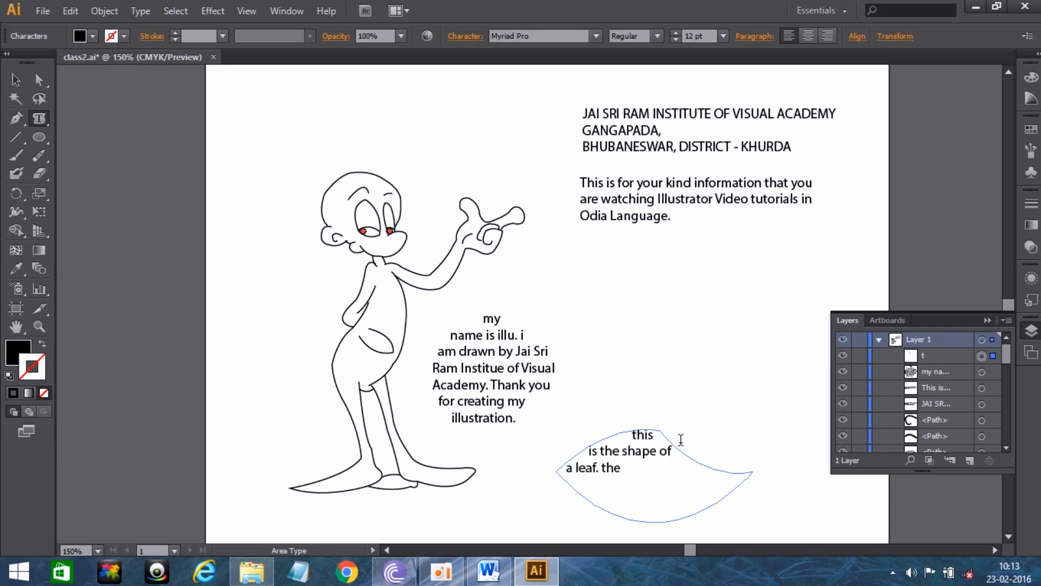
pyautogui.write(' text is getting fit into')
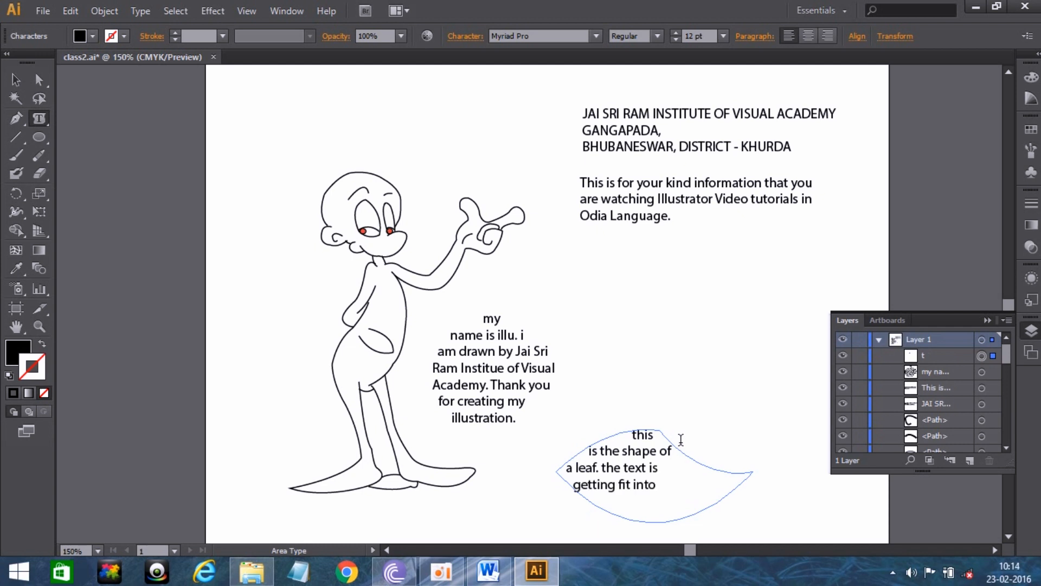
pyautogui.write(' this leaf shape. than')
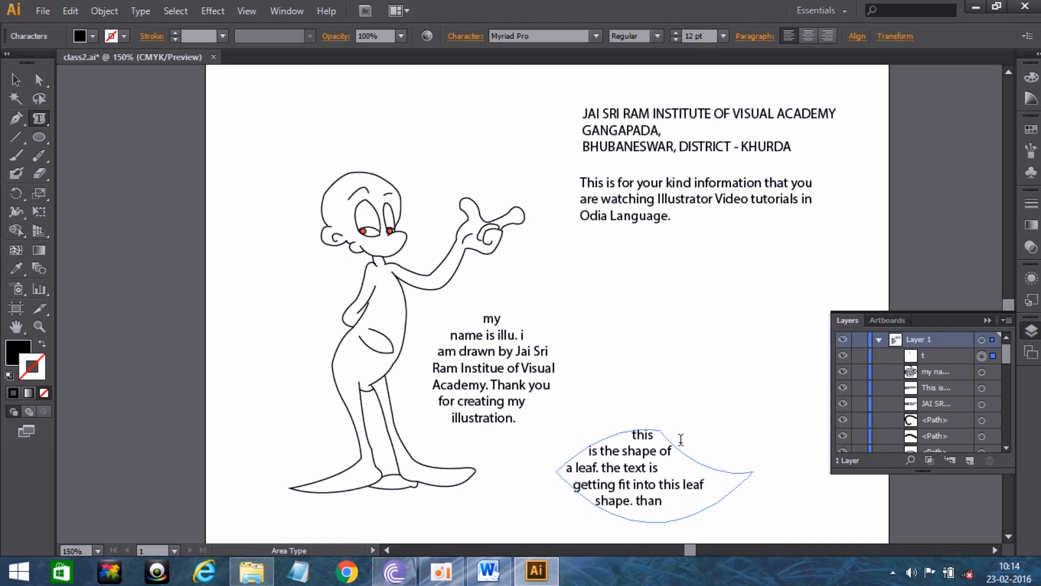
pyautogui.write('k you.')
pyautogui.click(16, 80)
pyautogui.click(703, 348)
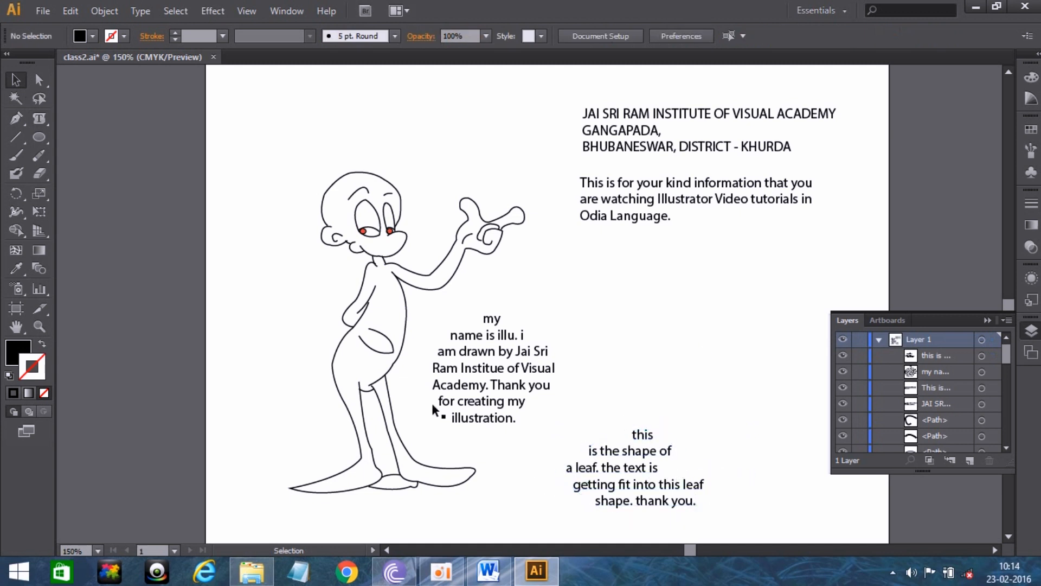
# - Draw a circle with no fill and a 1 pt black stroke between the tutorial paragraph and the leaf text
pyautogui.moveTo(35, 115); pyautogui.dragTo(76, 135)
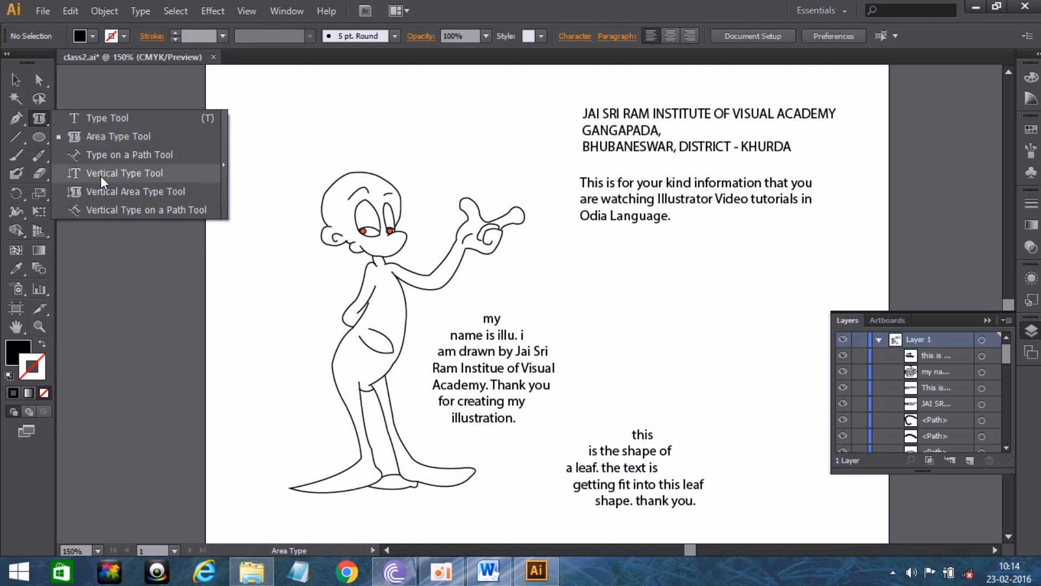
pyautogui.click(31, 132)
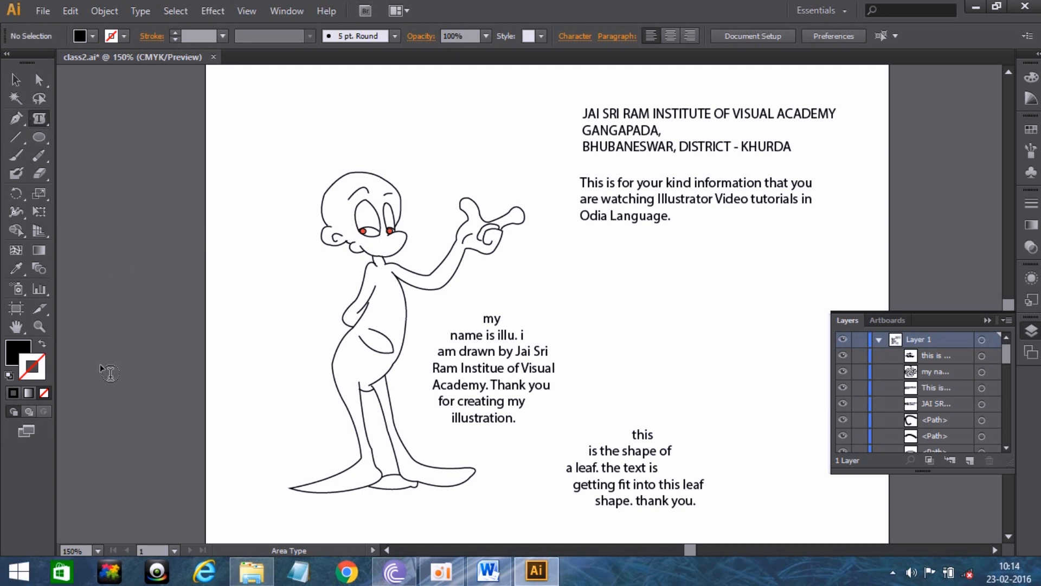
pyautogui.click(44, 344)
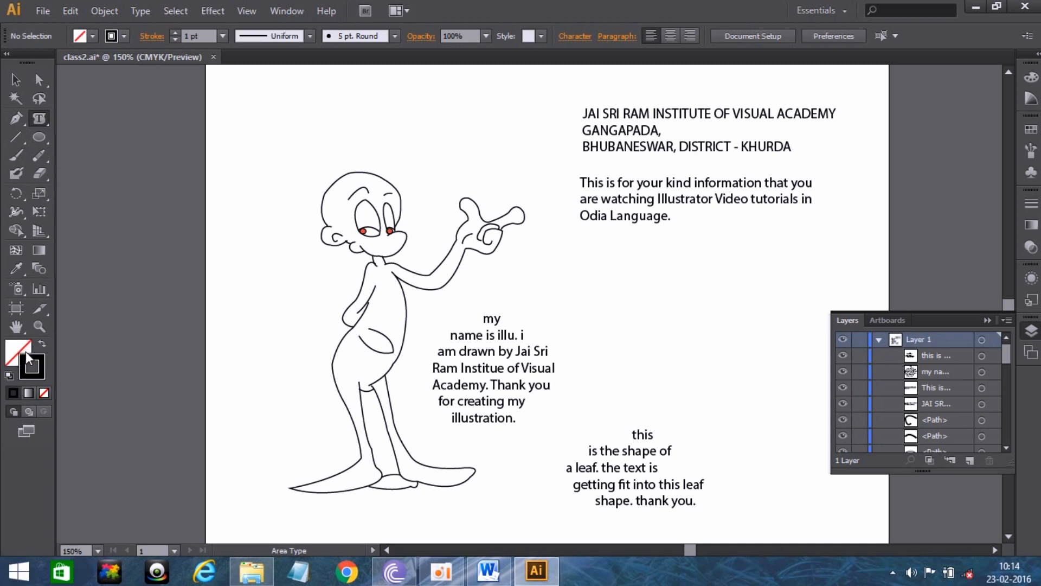
pyautogui.click(33, 367)
pyautogui.click(44, 135)
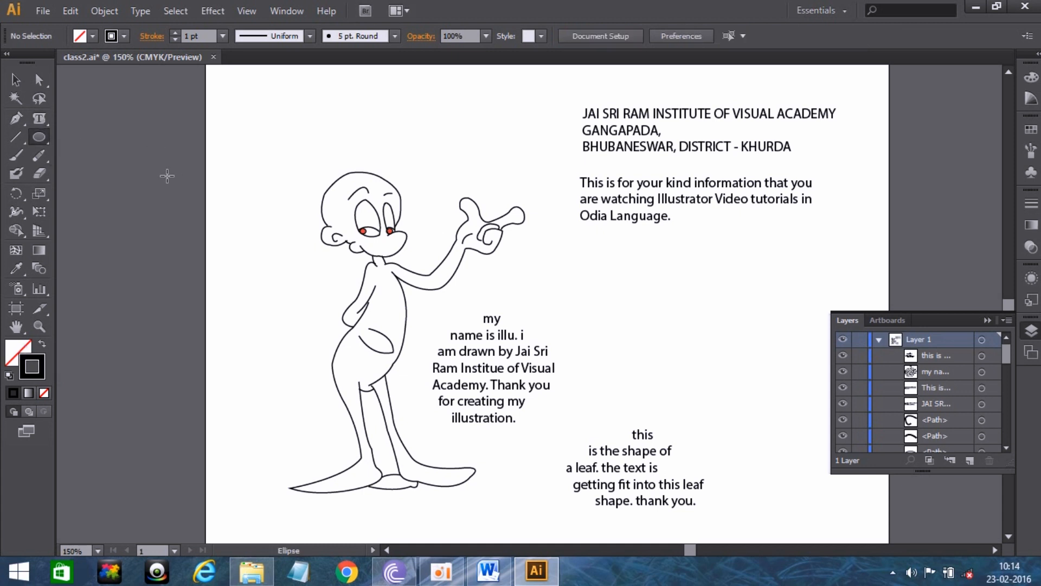
pyautogui.moveTo(602, 275); pyautogui.dragTo(714, 366)
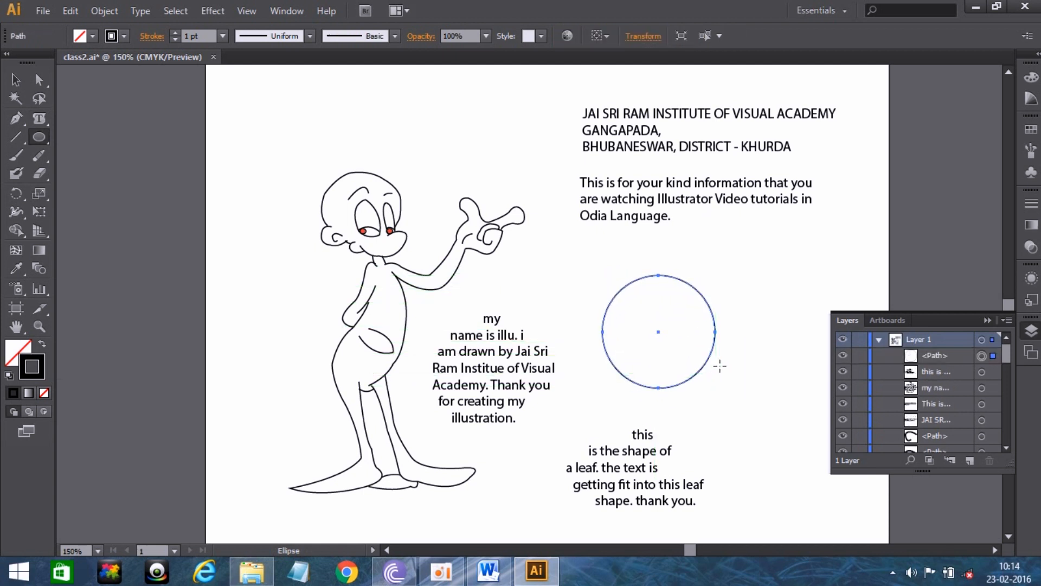
# - Run path type around the circle reading "JAI SRI RAM INSTITUTE OF VISUAL ACADEMY - BHUBANESWAR -" and move it slightly up and to the right
pyautogui.click(28, 116)
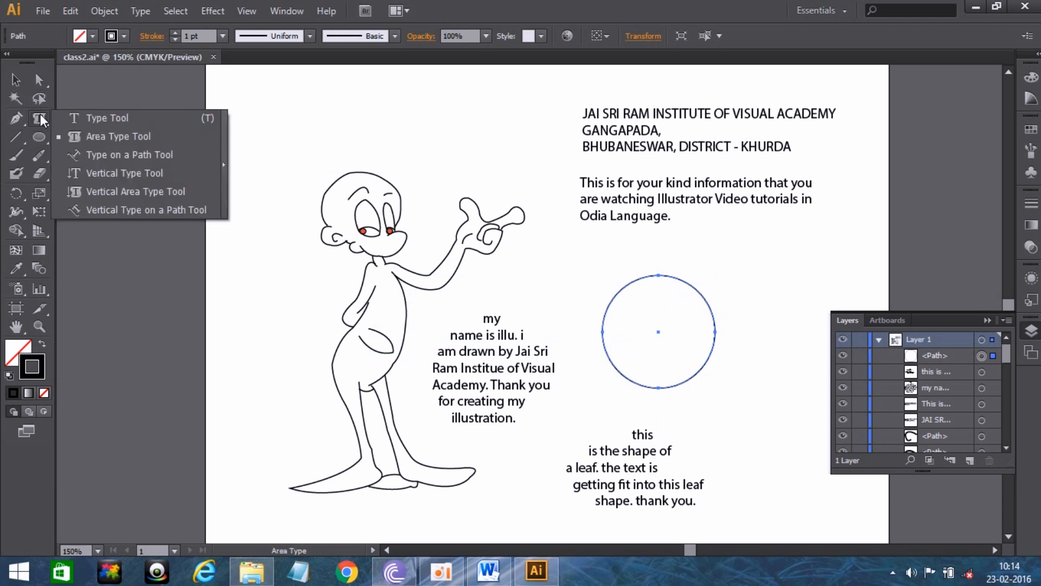
pyautogui.click(99, 153)
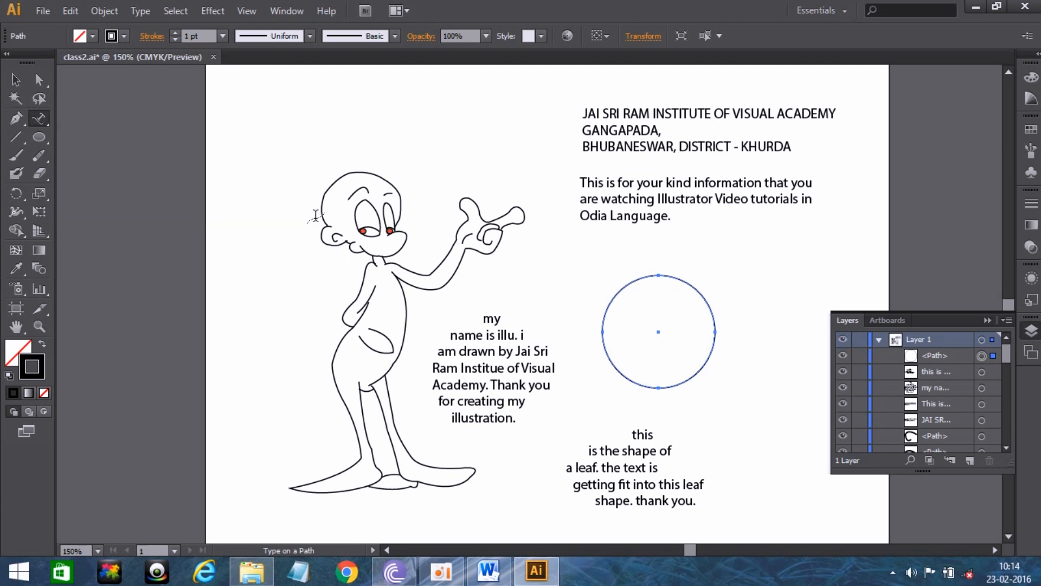
pyautogui.click(603, 319)
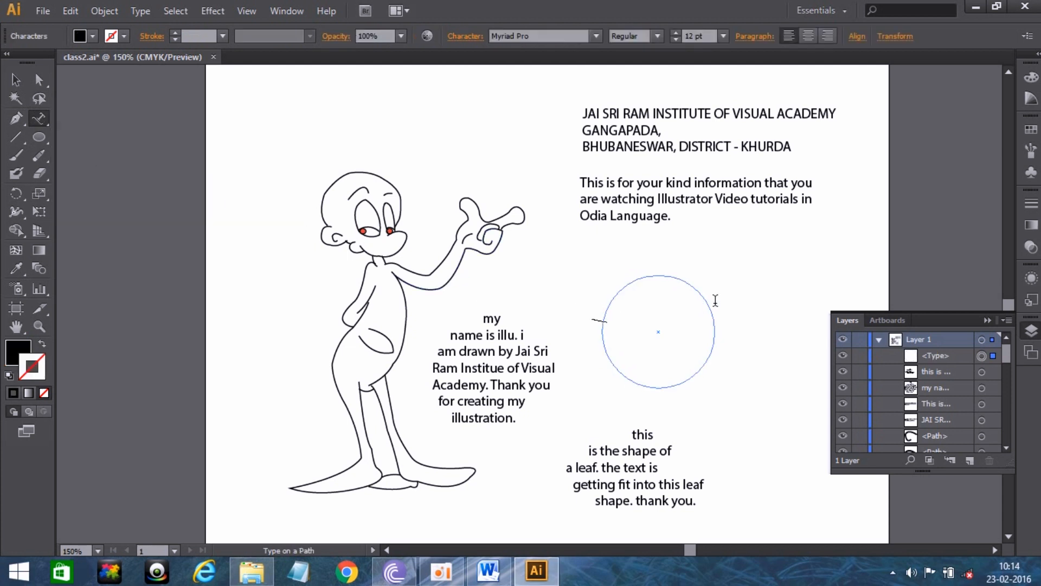
pyautogui.write('JAI SRI RR')
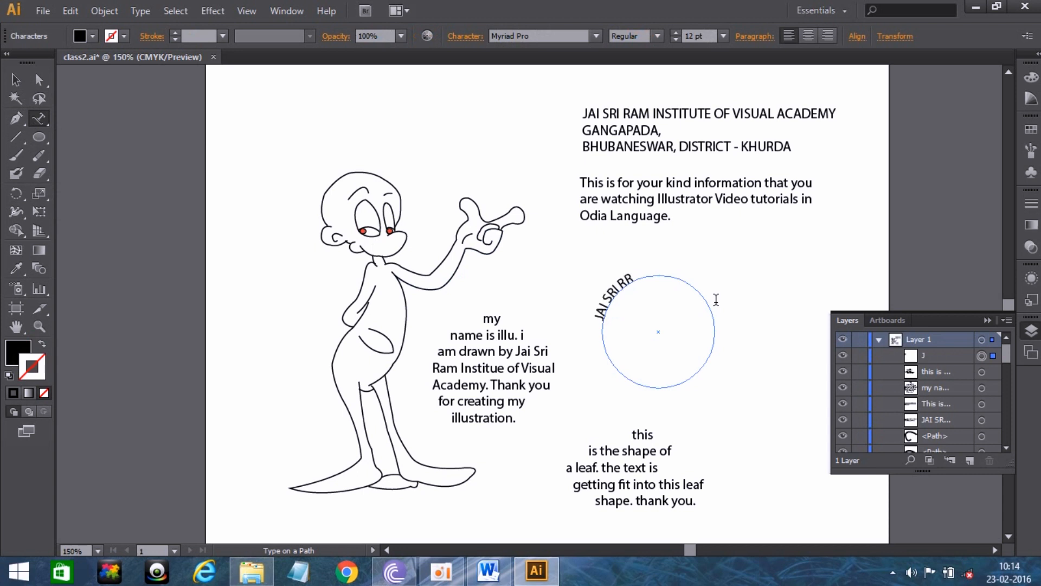
pyautogui.write('A')
pyautogui.press('BackSpace')
pyautogui.press('BackSpace')
pyautogui.write('AM INSTITUTE OF VISU')
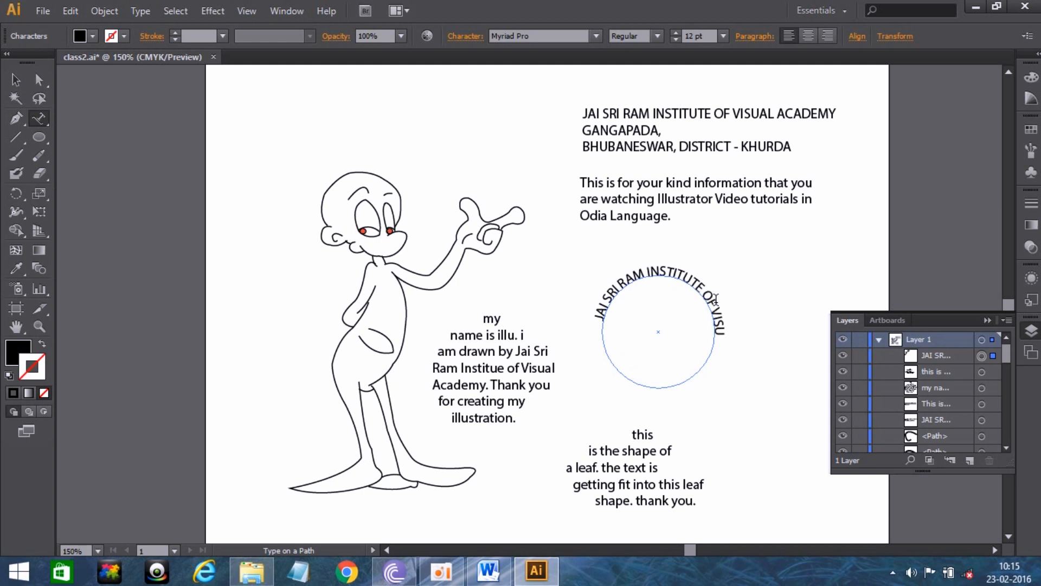
pyautogui.write('AL ACADEMY')
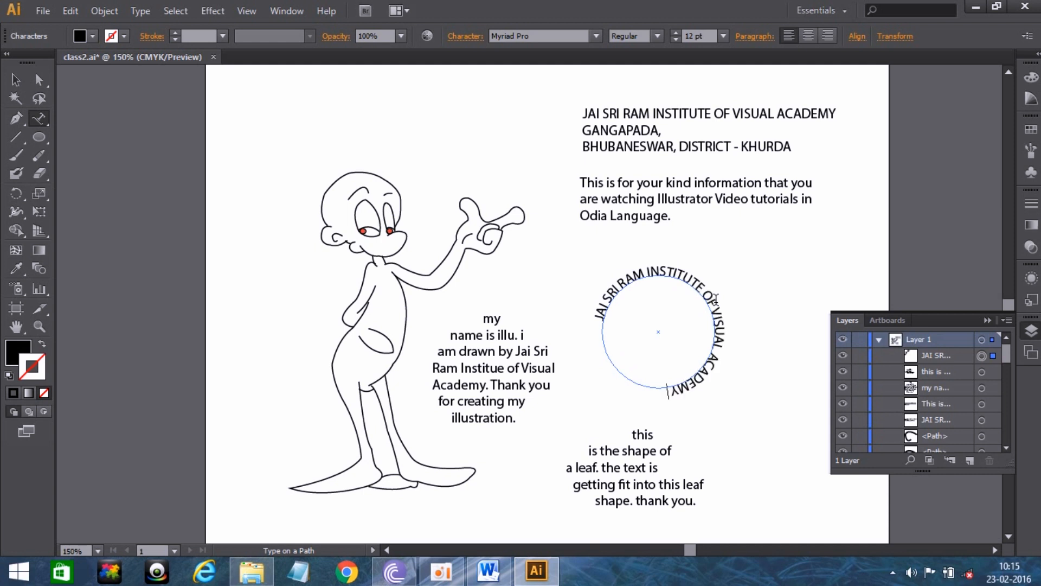
pyautogui.write(' - BB')
pyautogui.write('UBANESWAR')
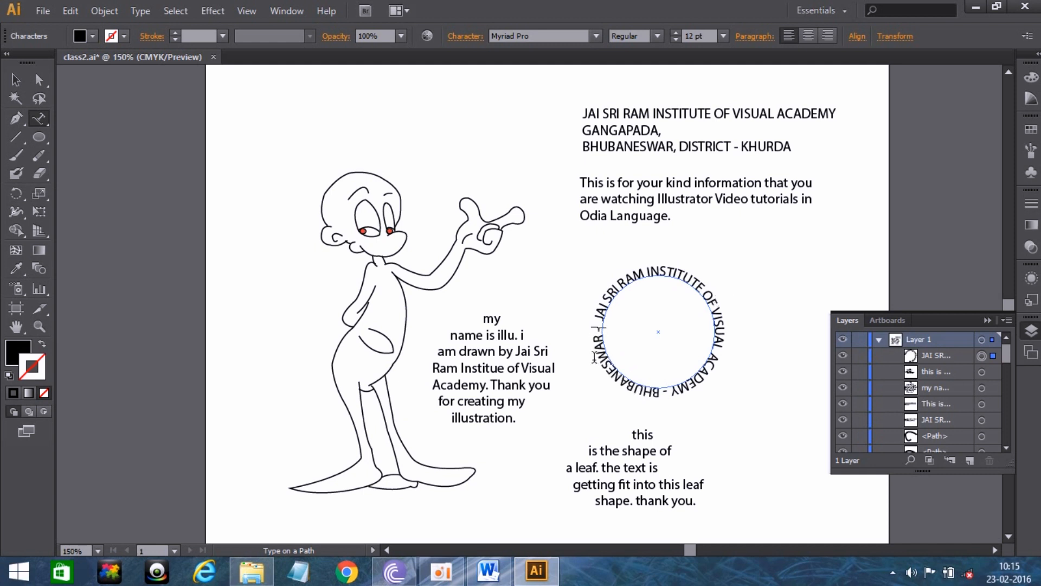
pyautogui.press('Escape')
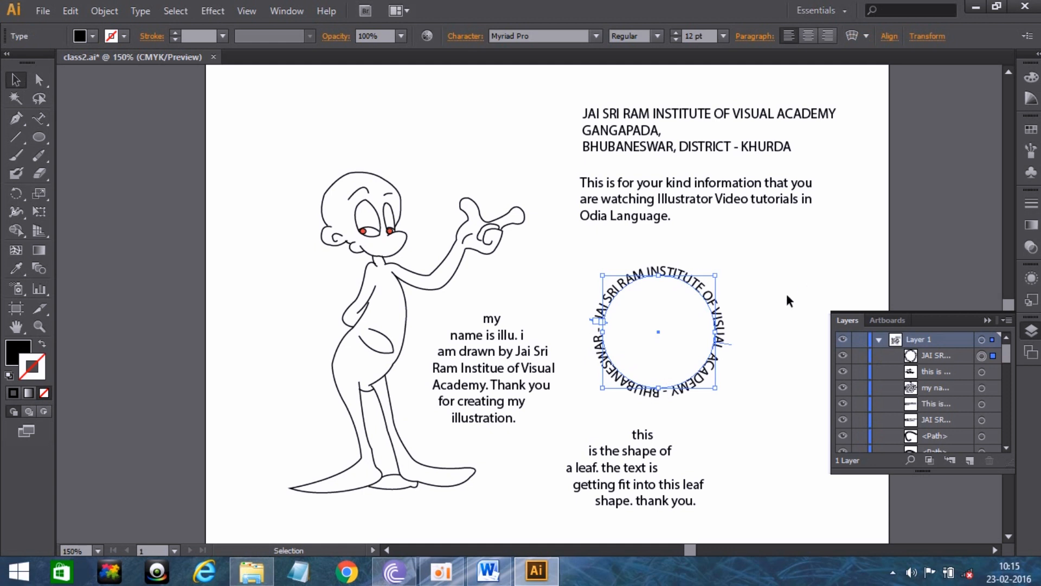
pyautogui.moveTo(697, 290); pyautogui.dragTo(718, 281)
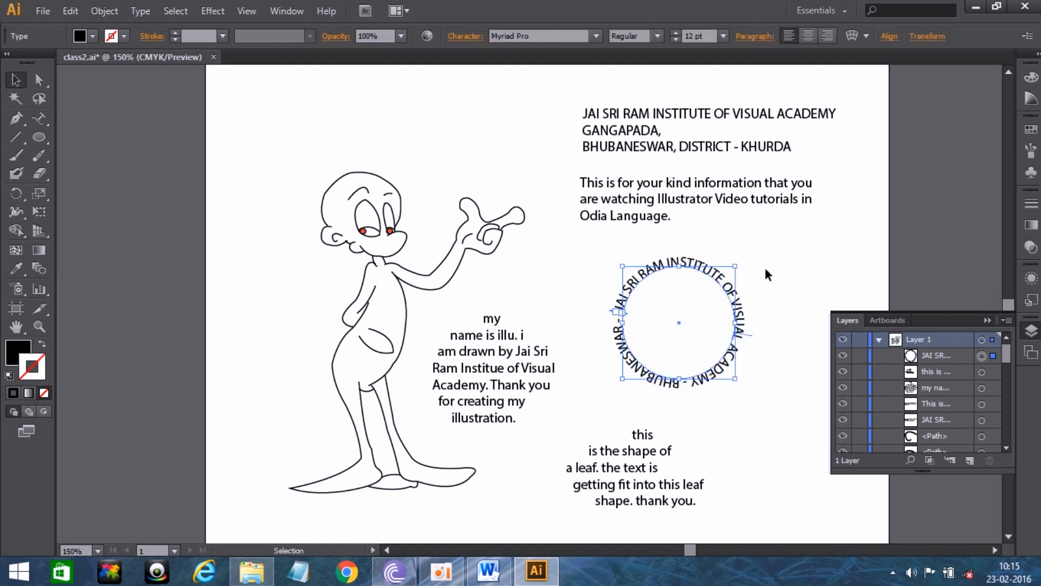
# - Draw an open double-arched path with the Pen tool, running from beside the cartoon's head over it to above the pointing hand
pyautogui.click(766, 270)
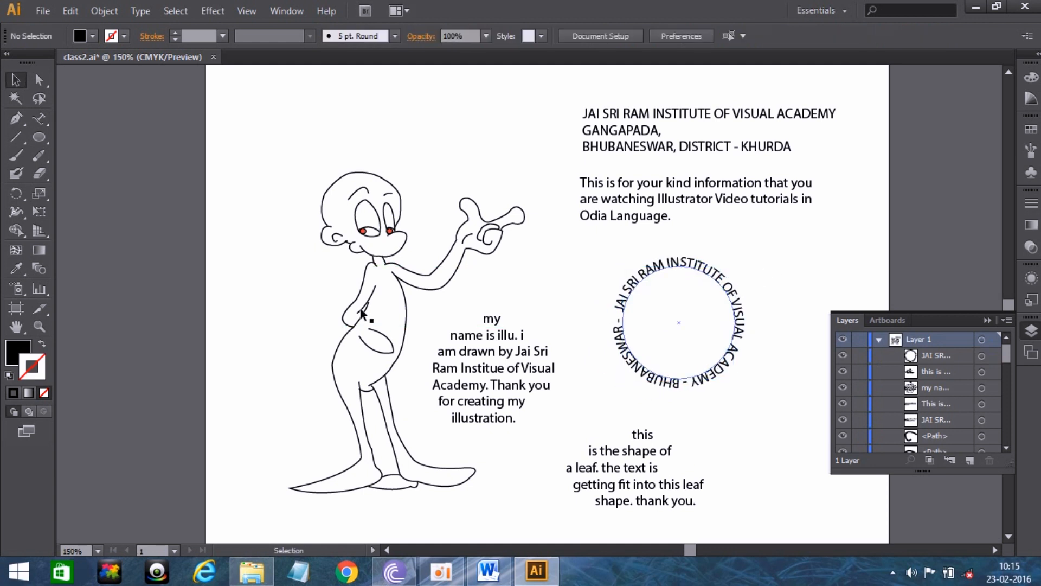
pyautogui.click(17, 118)
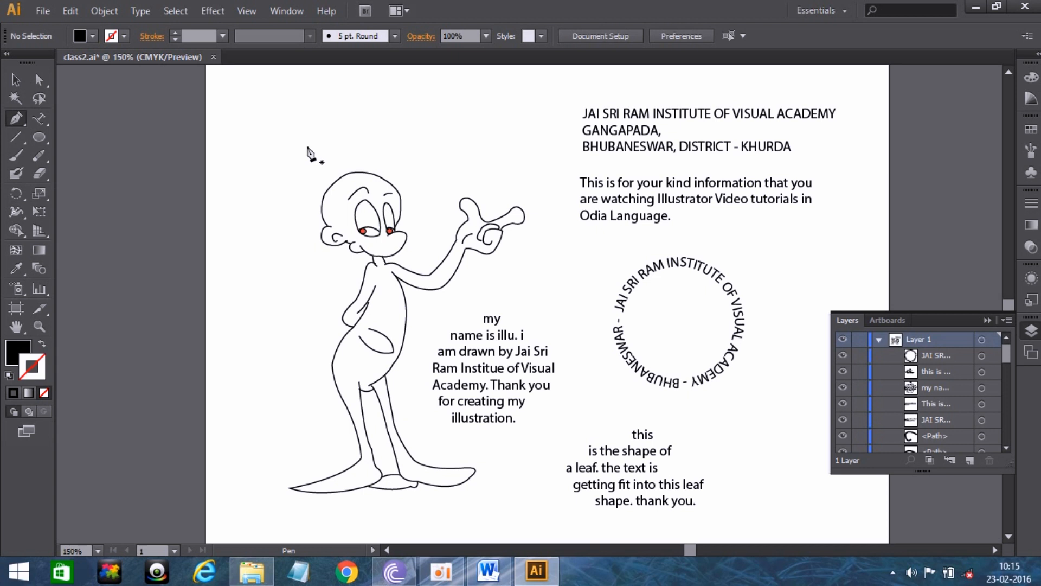
pyautogui.click(290, 212)
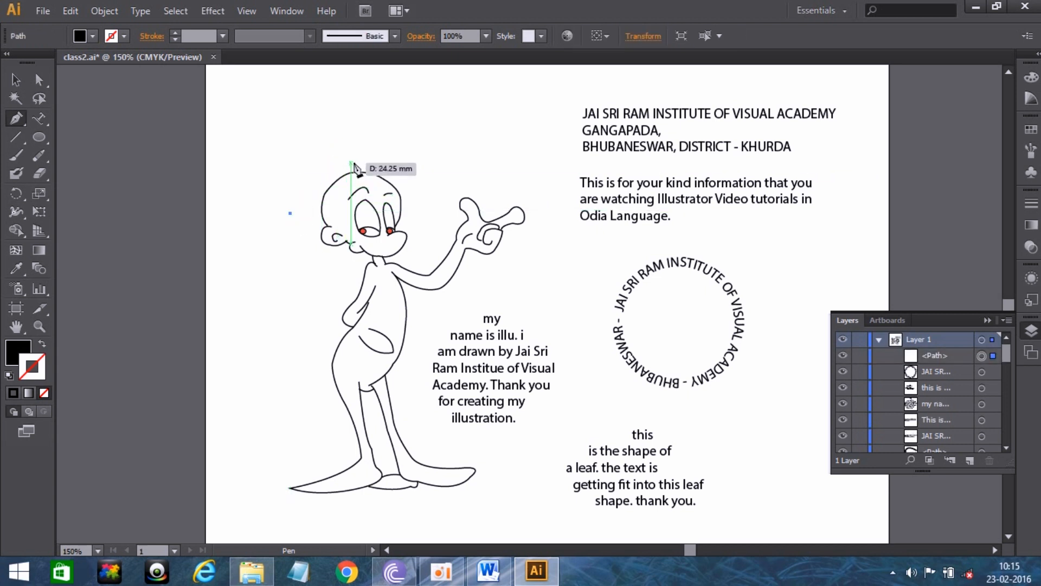
pyautogui.moveTo(356, 161); pyautogui.dragTo(399, 167)
pyautogui.click(356, 161)
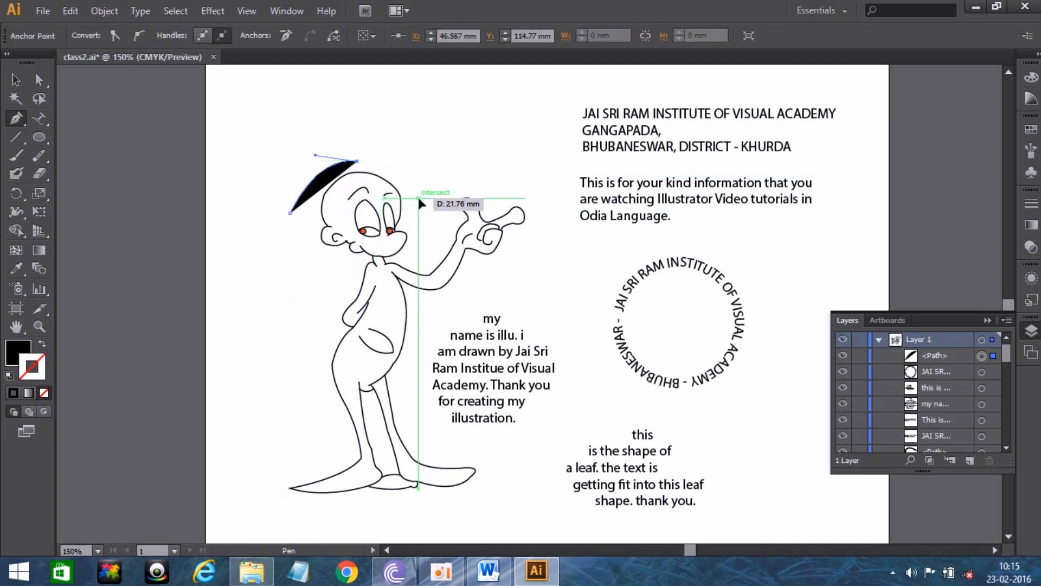
pyautogui.moveTo(417, 197)
pyautogui.mouseDown()
pyautogui.moveTo(444, 216)
pyautogui.moveTo(443, 235)
pyautogui.mouseUp()
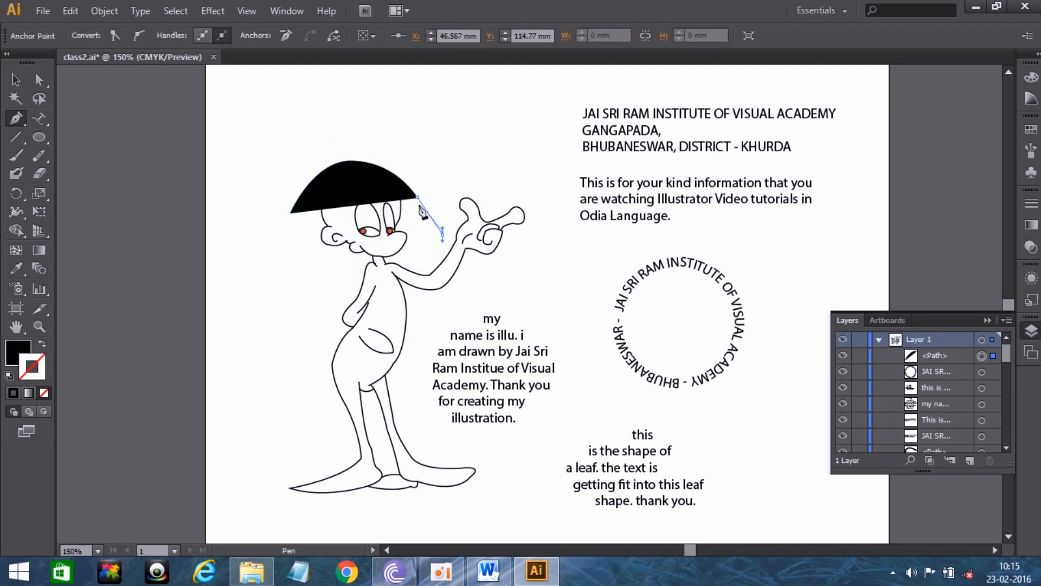
pyautogui.click(418, 200)
pyautogui.hotkey('ctrl', 'z')
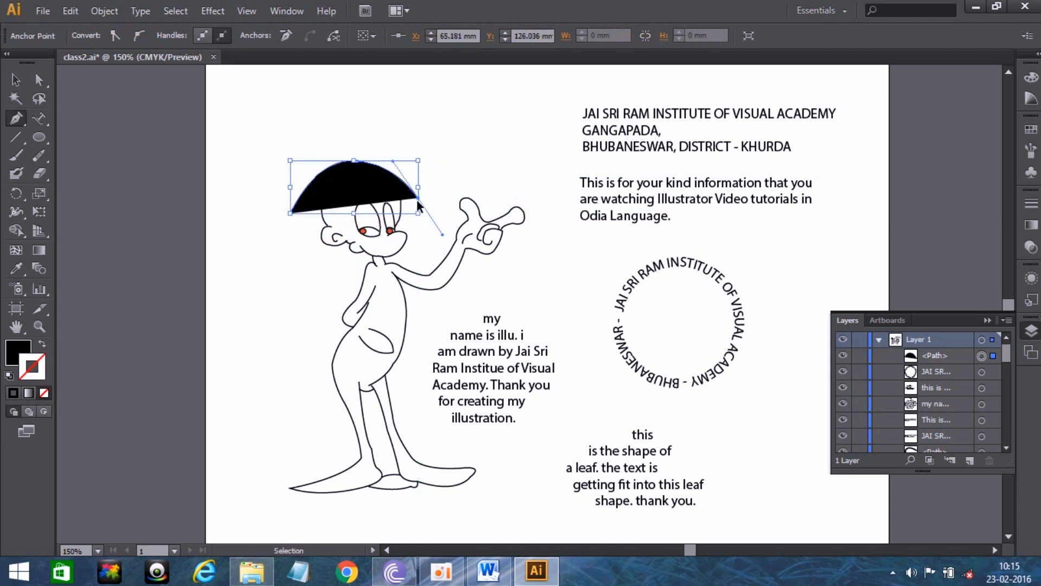
pyautogui.click(417, 197)
pyautogui.moveTo(488, 177); pyautogui.dragTo(533, 215)
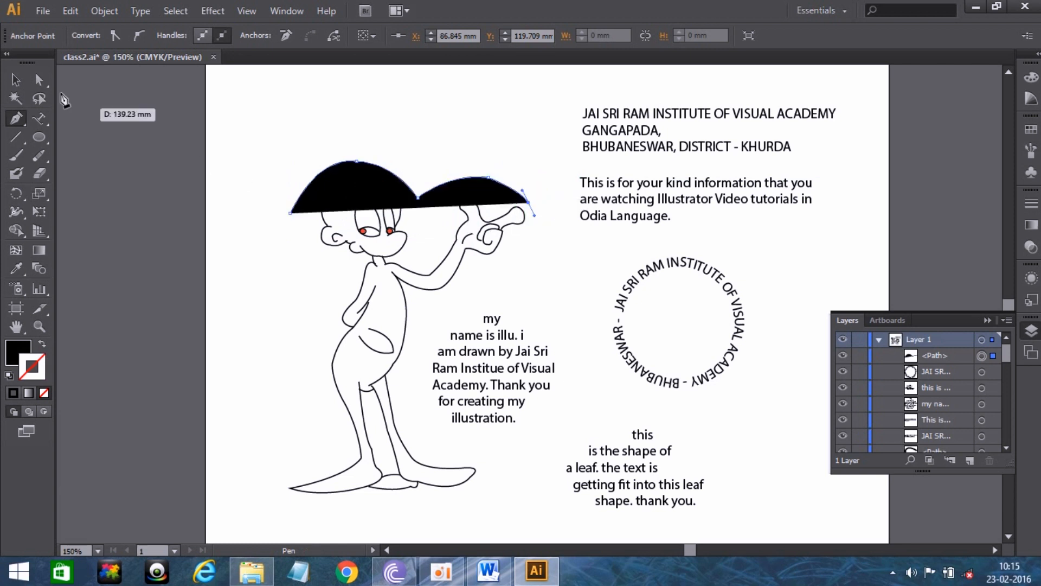
# - Swap the double-arched path's fill and stroke so it has no fill and a 1 pt black stroke, and deselect it
pyautogui.click(16, 80)
pyautogui.click(43, 342)
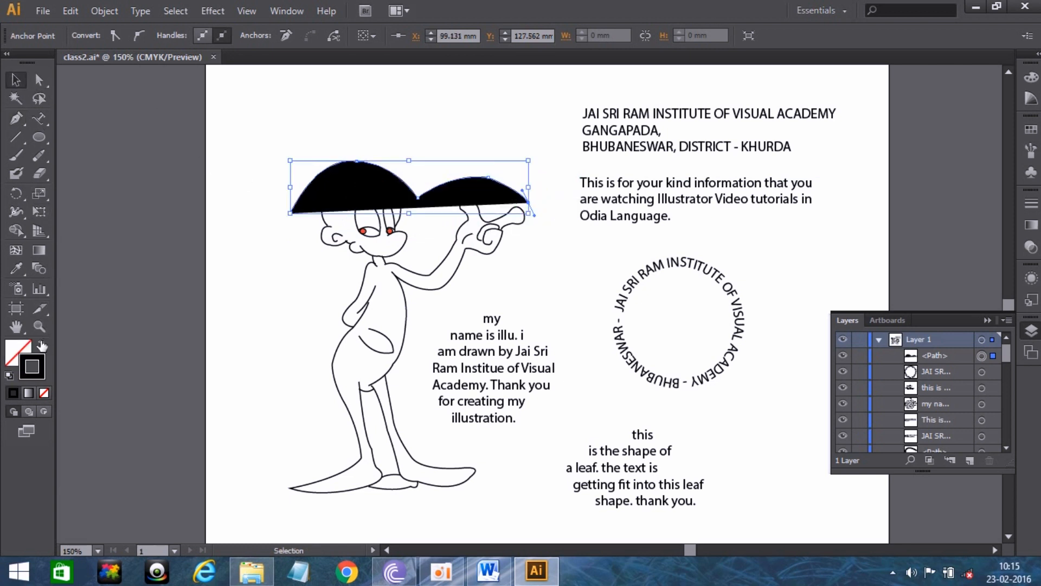
pyautogui.click(324, 110)
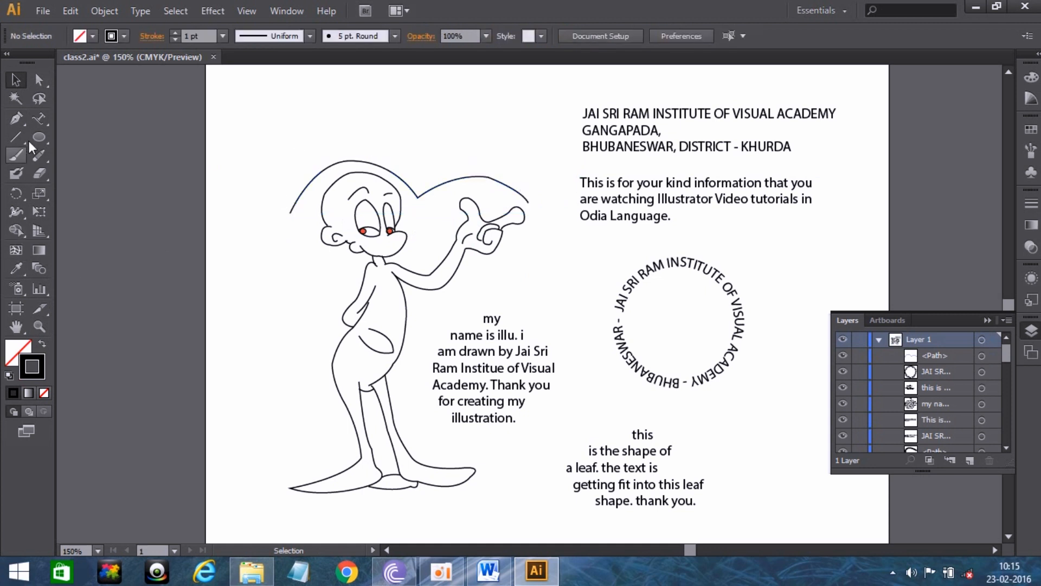
# - Run path type along the double-arched curve reading "my name is illu. my design is done by JSRIVA." and deselect it
pyautogui.click(40, 114)
pyautogui.moveTo(48, 118); pyautogui.dragTo(109, 154)
pyautogui.click(290, 209)
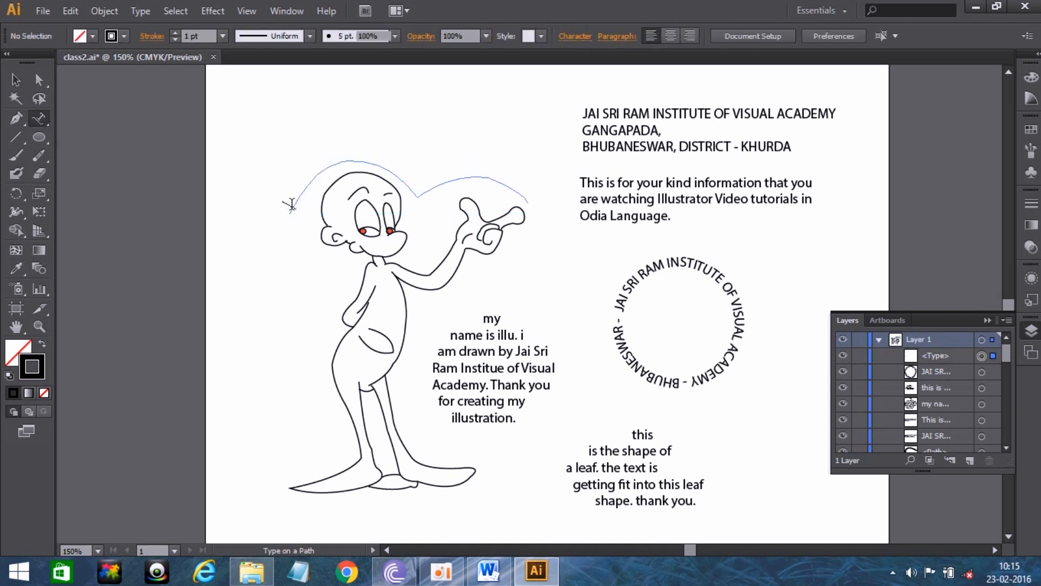
pyautogui.write('my name is illu')
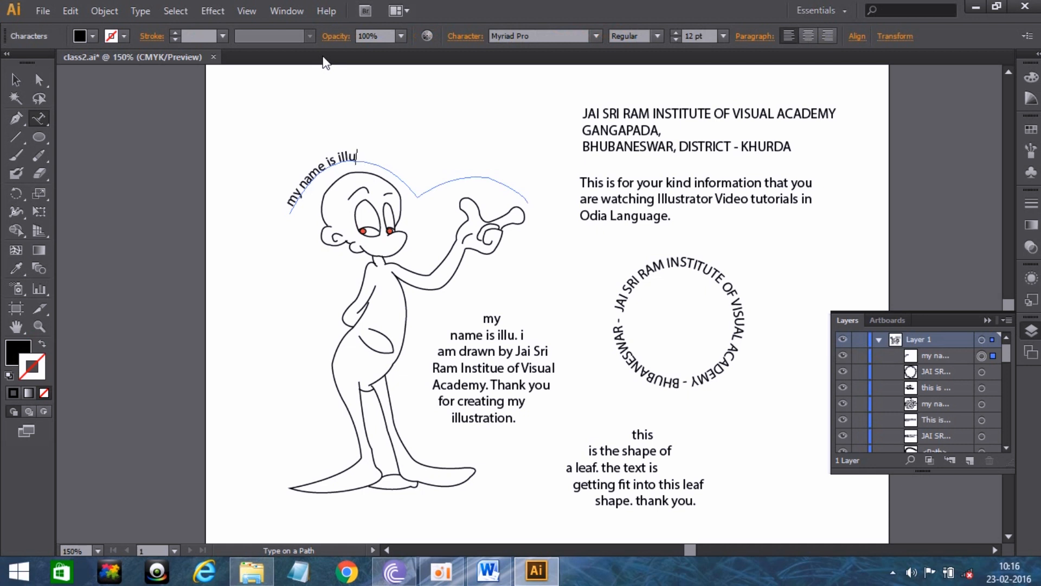
pyautogui.write(', my design is don ')
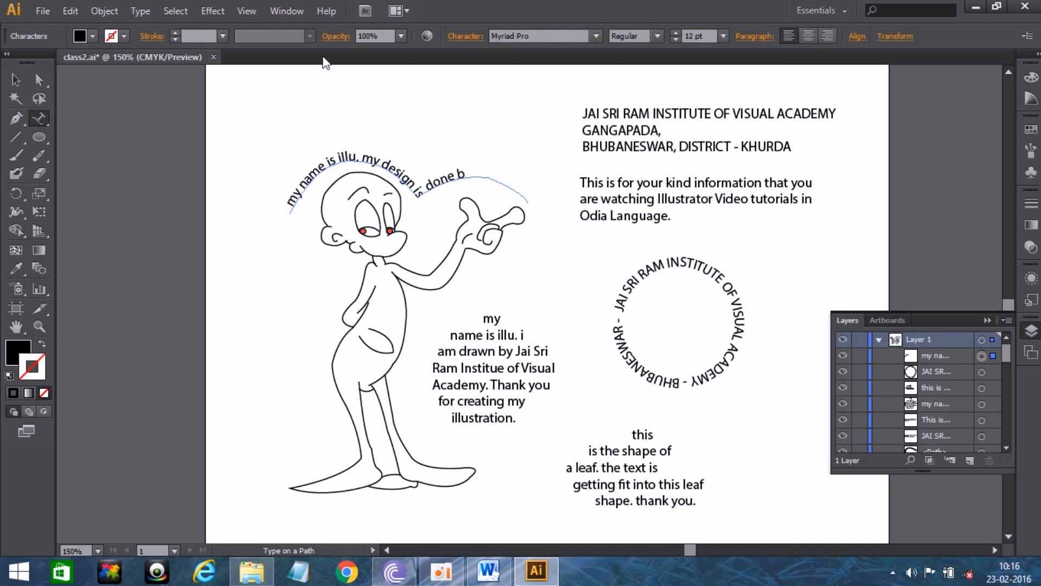
pyautogui.write('e by JSRIVA.')
pyautogui.click(16, 80)
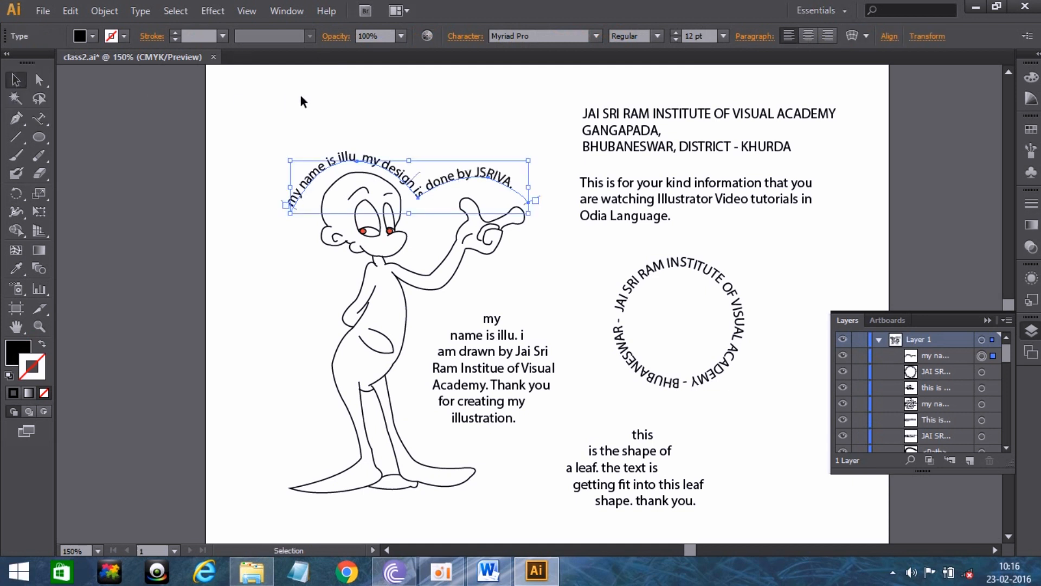
pyautogui.click(298, 108)
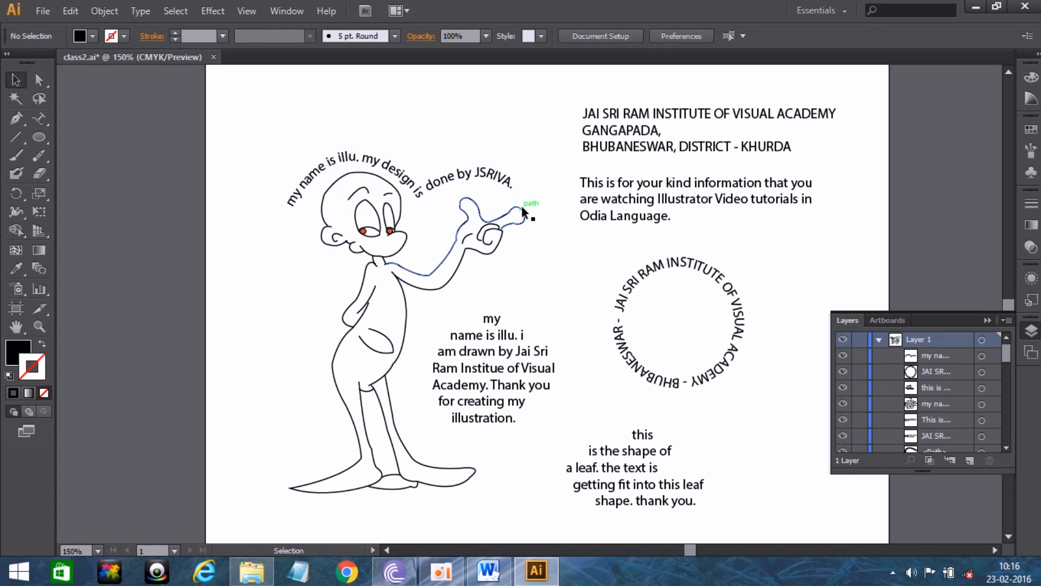
# - Add vertical point type reading "JAI SRI RAM INSTITUTE OF VISUAL ACADEMY" down the artboard's left edge
pyautogui.click(35, 126)
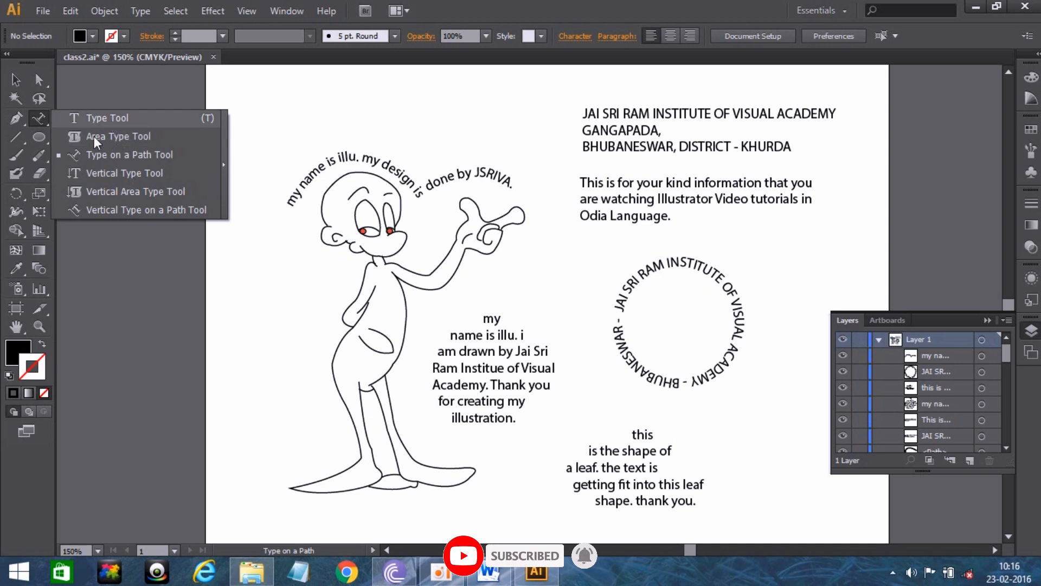
pyautogui.click(125, 172)
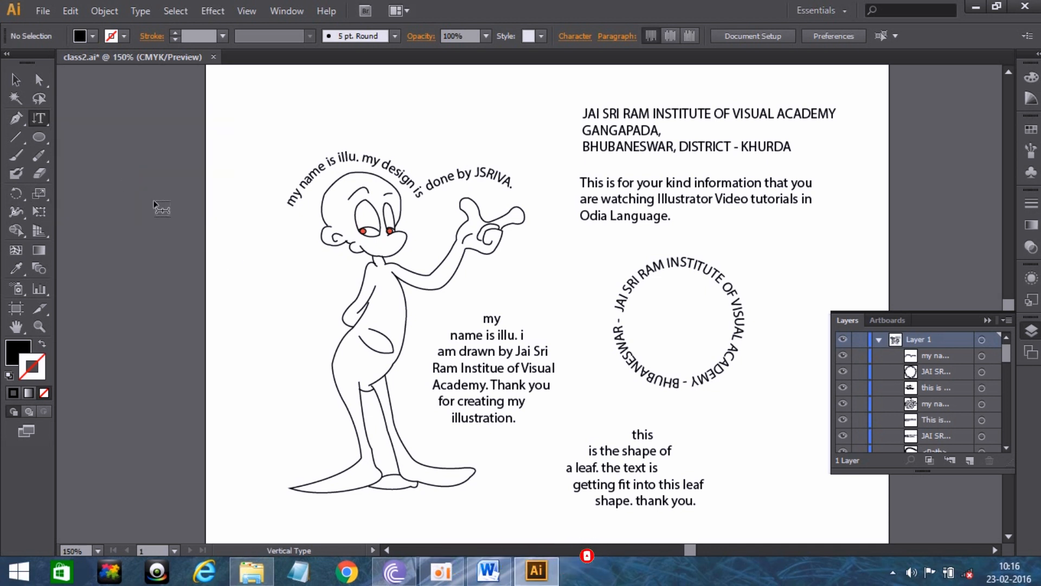
pyautogui.click(227, 98)
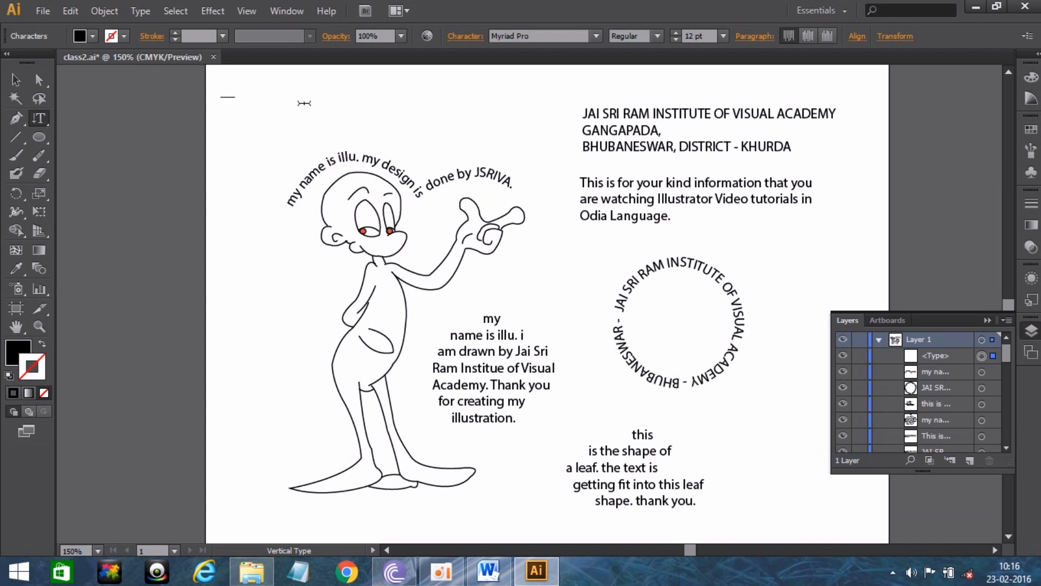
pyautogui.write('JAISRIRAMI')
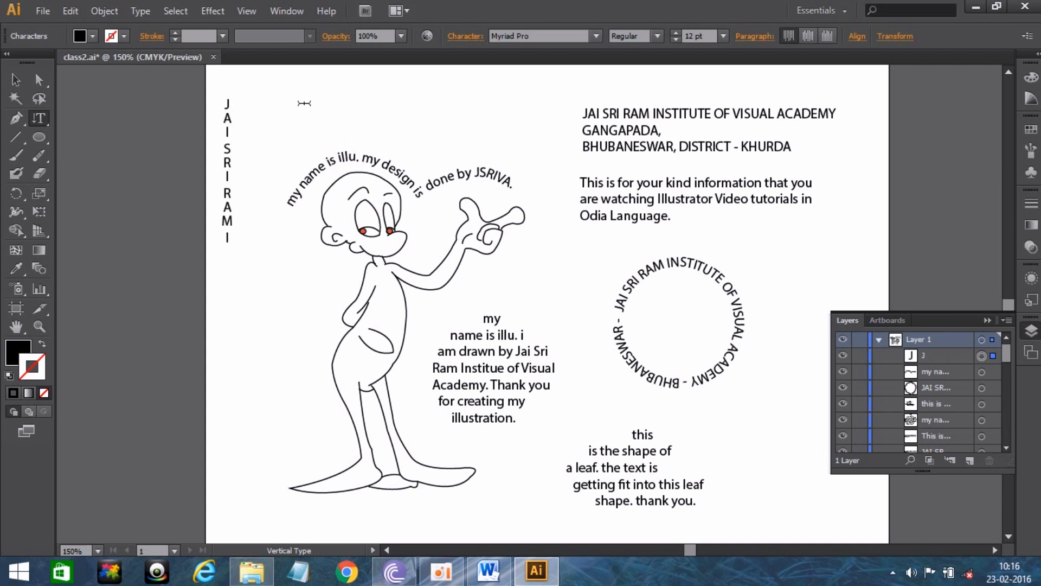
pyautogui.write('NSTITUTE')
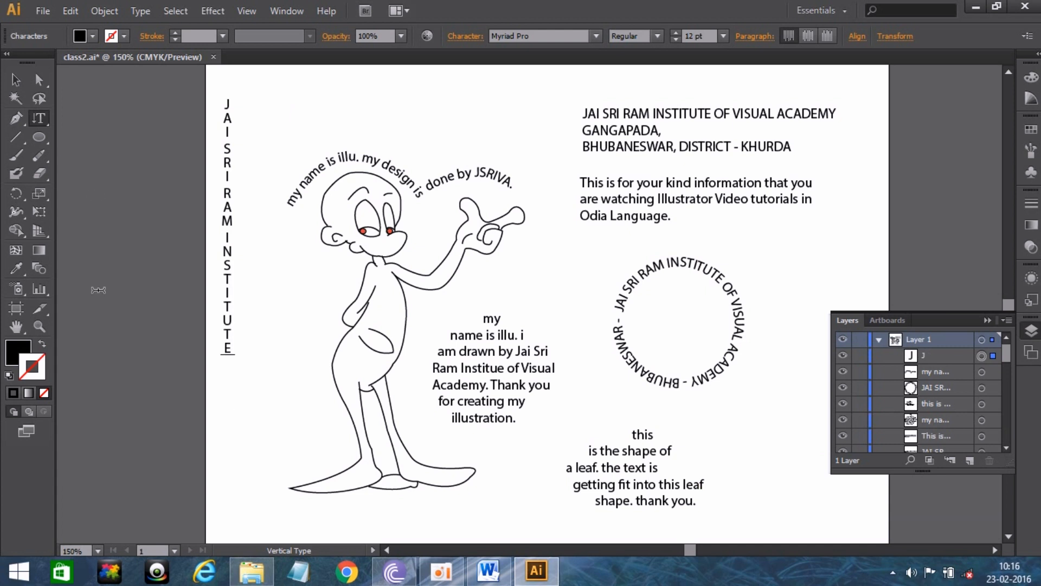
pyautogui.click(442, 570)
pyautogui.write('OF VISUAL A')
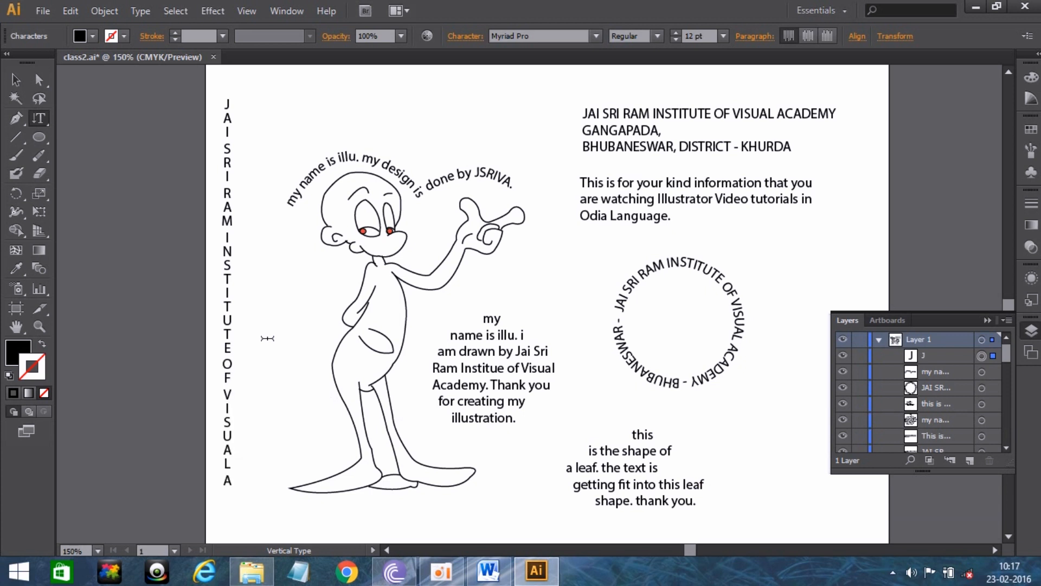
pyautogui.write('CADEMY')
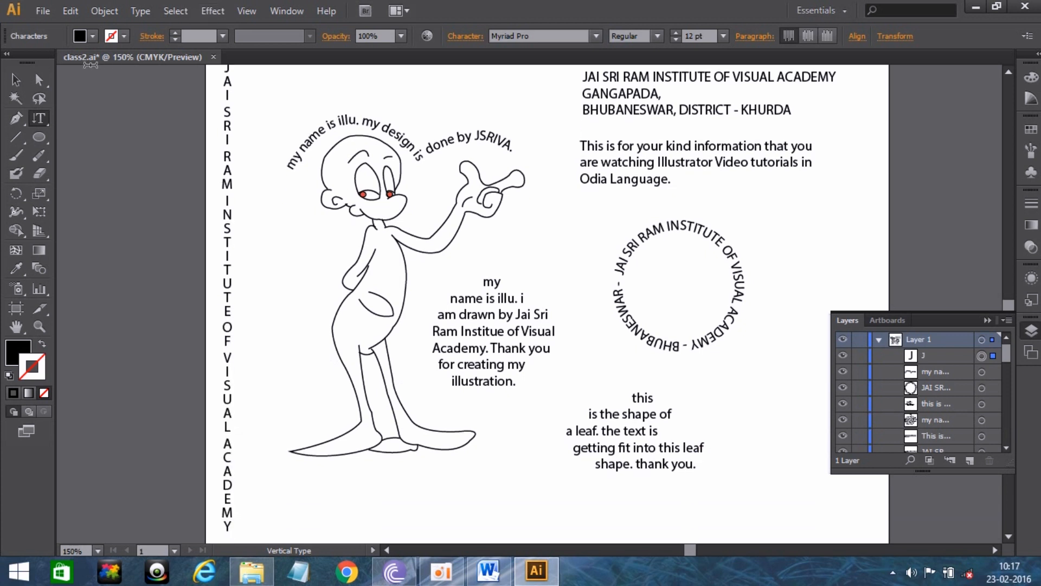
pyautogui.click(16, 80)
pyautogui.click(38, 118)
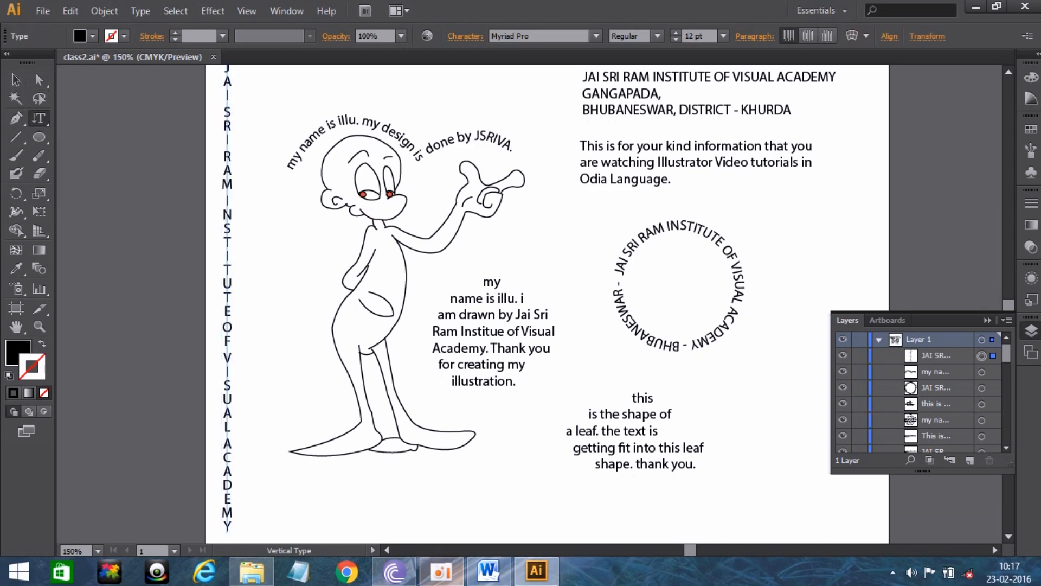
pyautogui.click(441, 571)
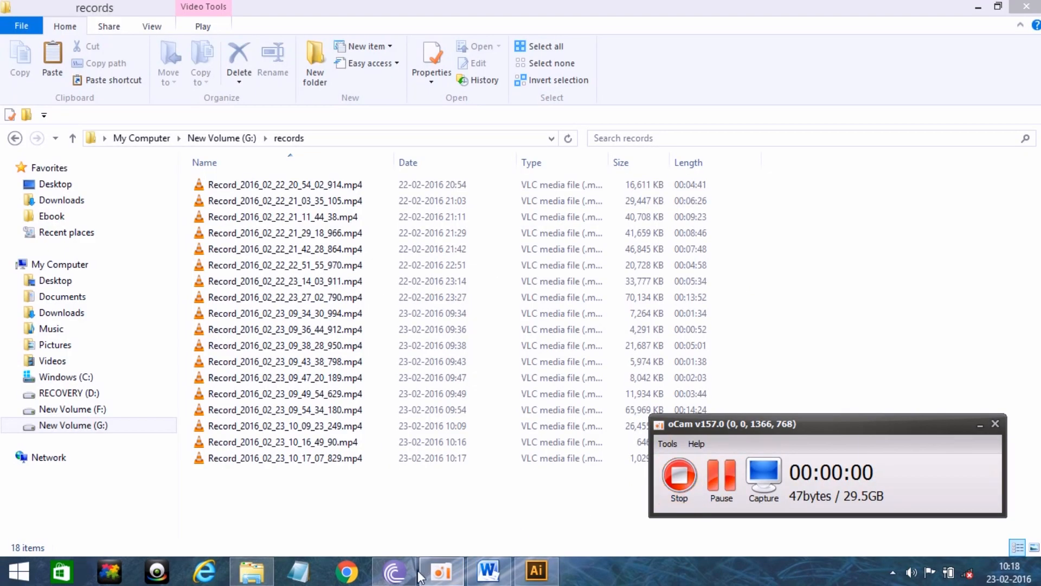
pyautogui.click(536, 570)
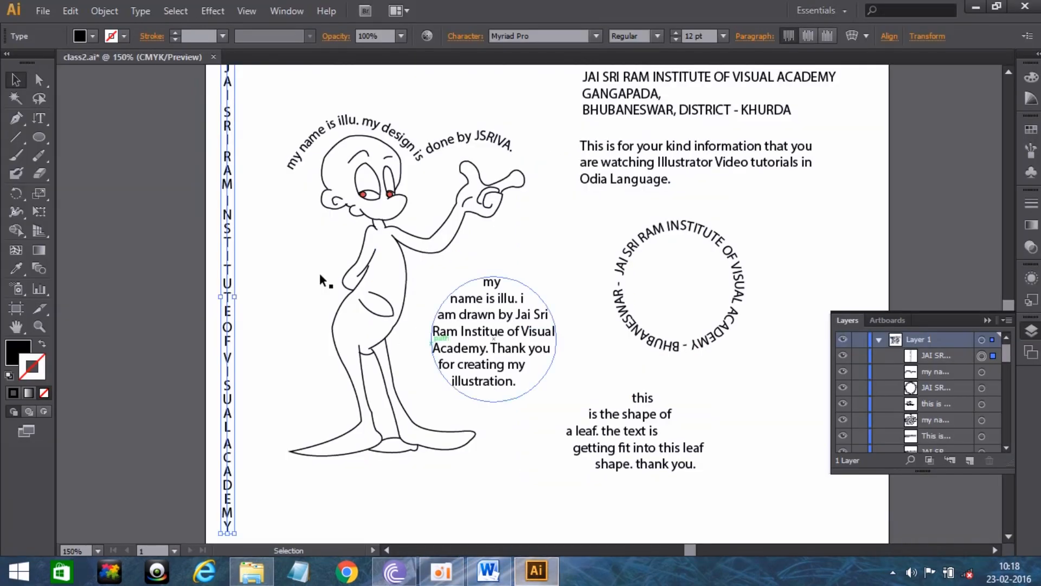
# - Draw a black five-pointed star with the Star tool in the empty area above the cartoon
pyautogui.moveTo(38, 116); pyautogui.dragTo(125, 171)
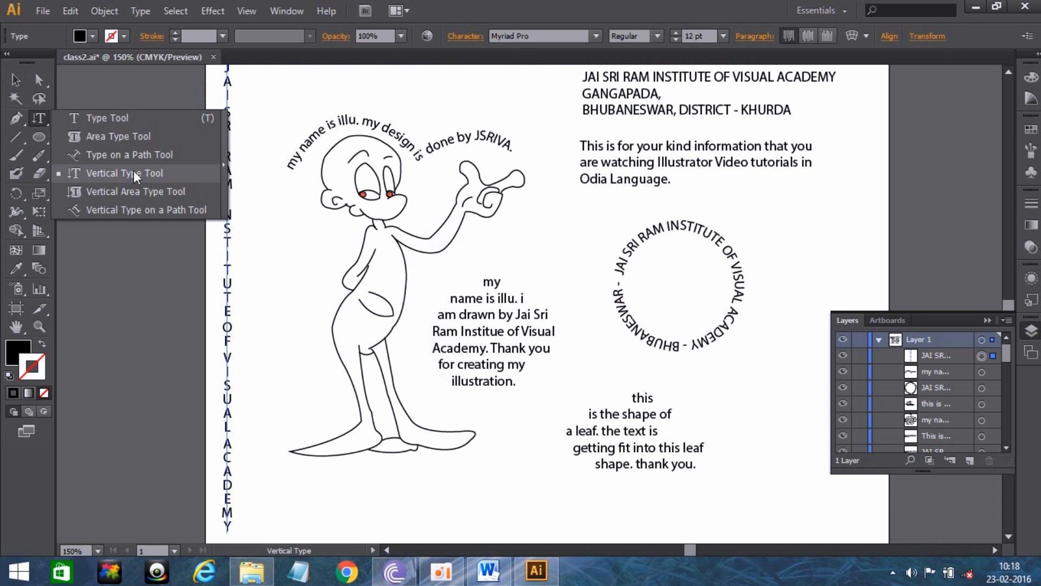
pyautogui.moveTo(139, 176); pyautogui.dragTo(141, 187)
pyautogui.moveTo(43, 131); pyautogui.dragTo(89, 209)
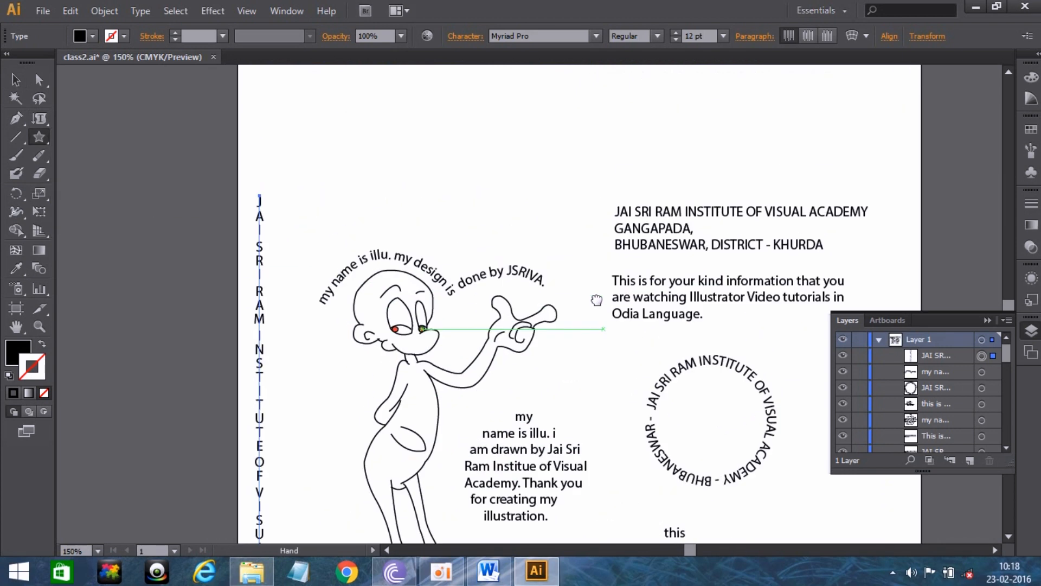
pyautogui.scroll(5, 597, 179)
pyautogui.moveTo(335, 115); pyautogui.dragTo(379, 170)
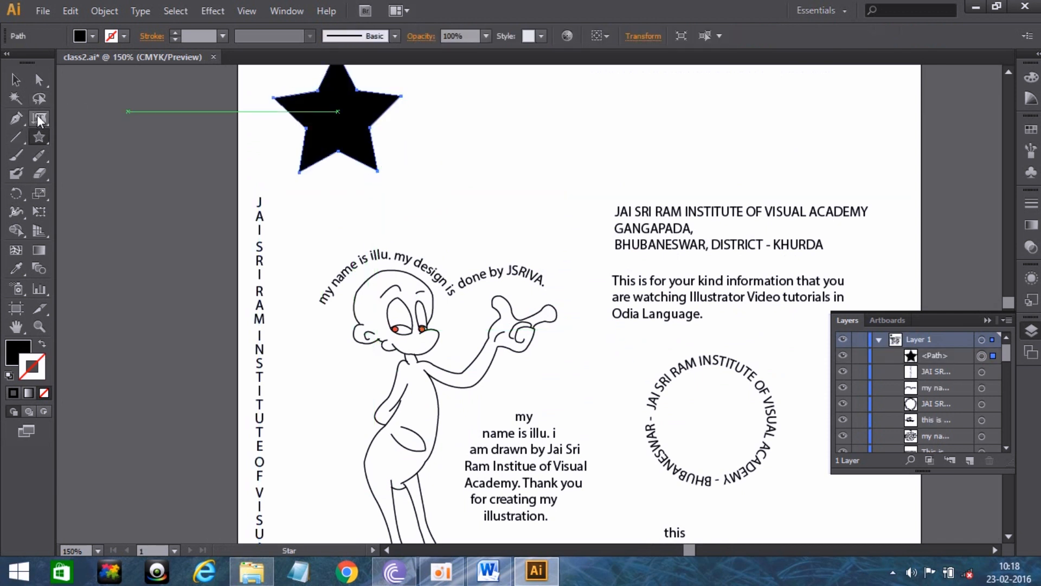
# - Turn the star into a vertical area type shape and fill it with the text "JAI SRI RAM INS"
pyautogui.moveTo(36, 115); pyautogui.dragTo(107, 193)
pyautogui.click(356, 86)
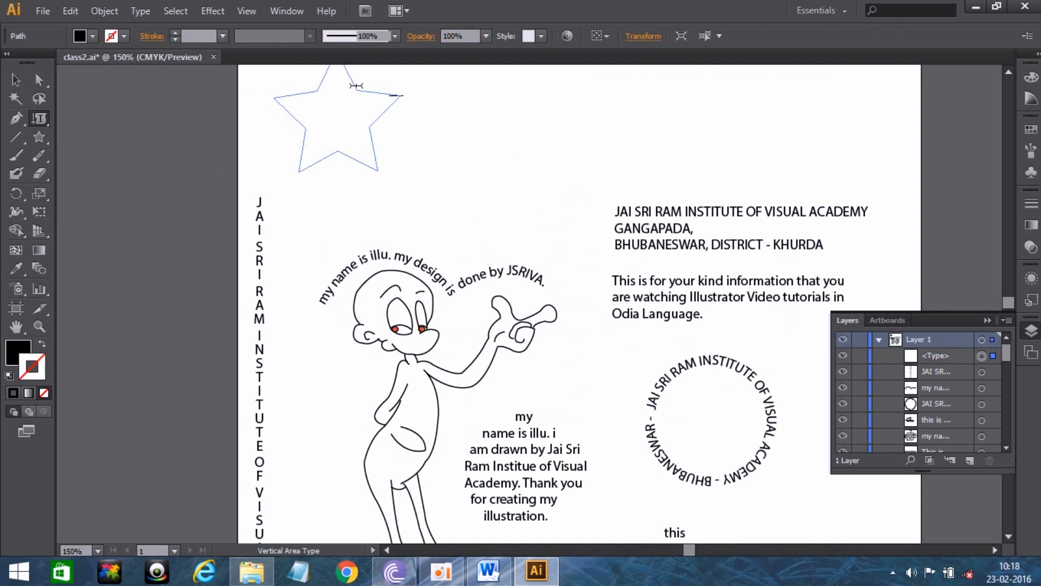
pyautogui.write('JAI S')
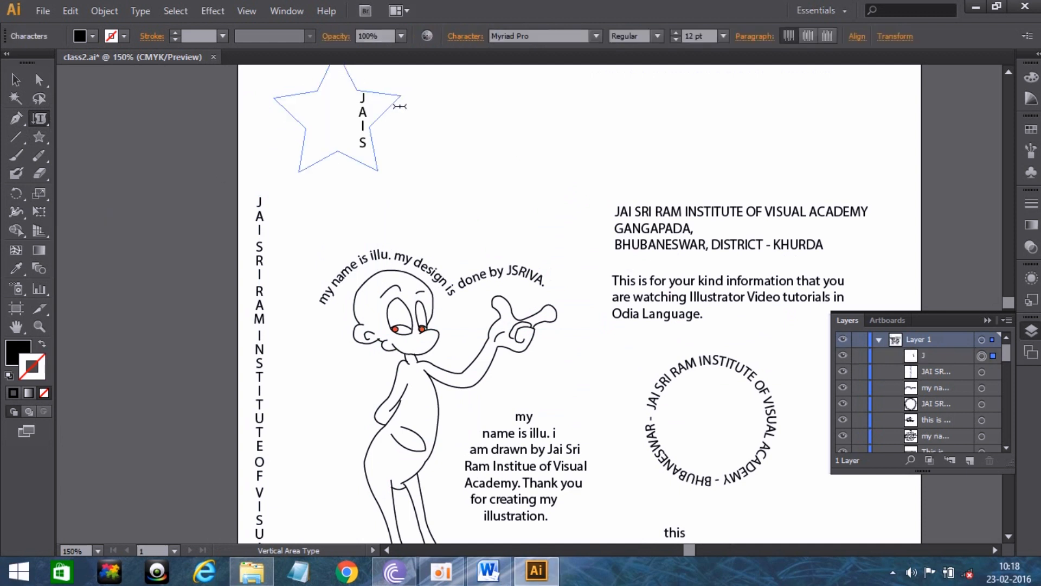
pyautogui.write('RI RAM INS')
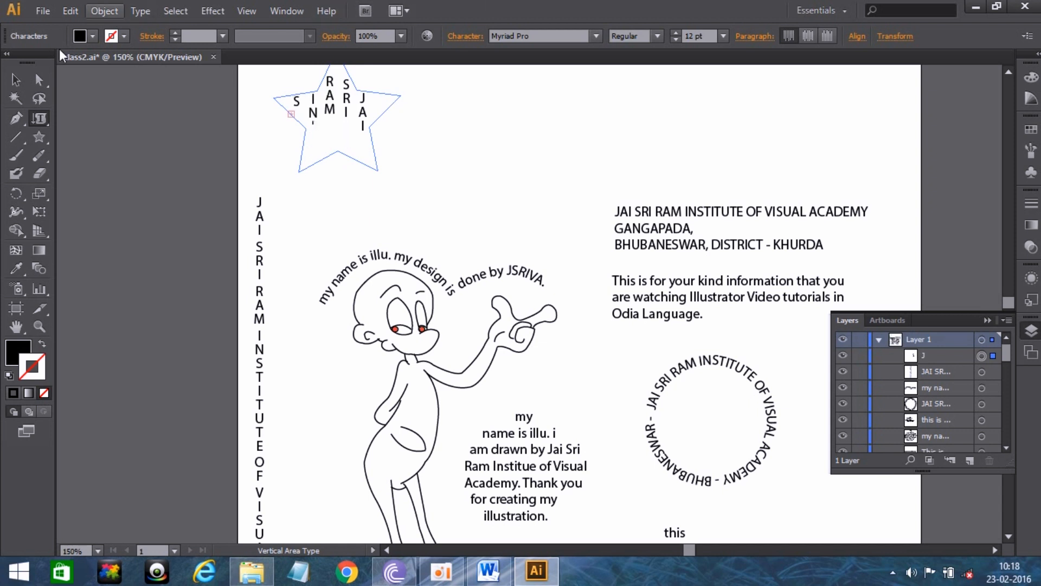
pyautogui.click(16, 81)
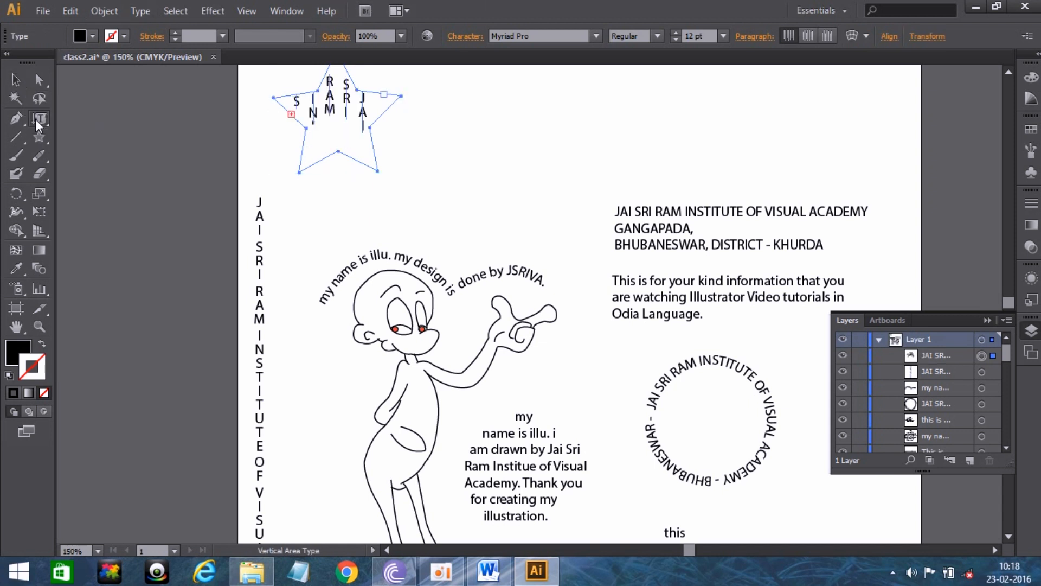
# - Draw an open S-shaped path with the Pen tool between the star text and the address block, with no fill and a black stroke
pyautogui.moveTo(39, 118); pyautogui.dragTo(110, 210)
pyautogui.click(18, 118)
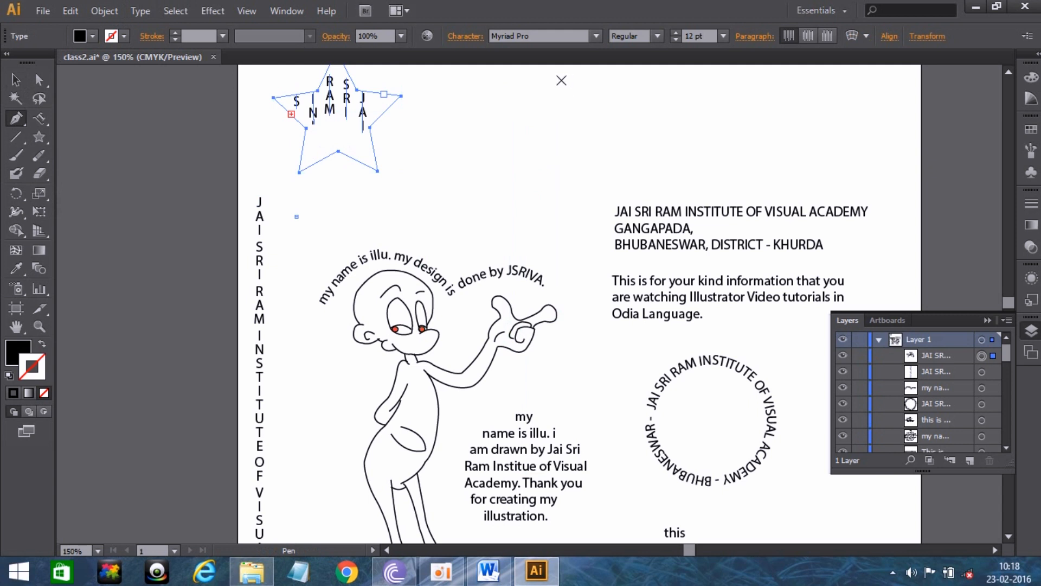
pyautogui.click(542, 78)
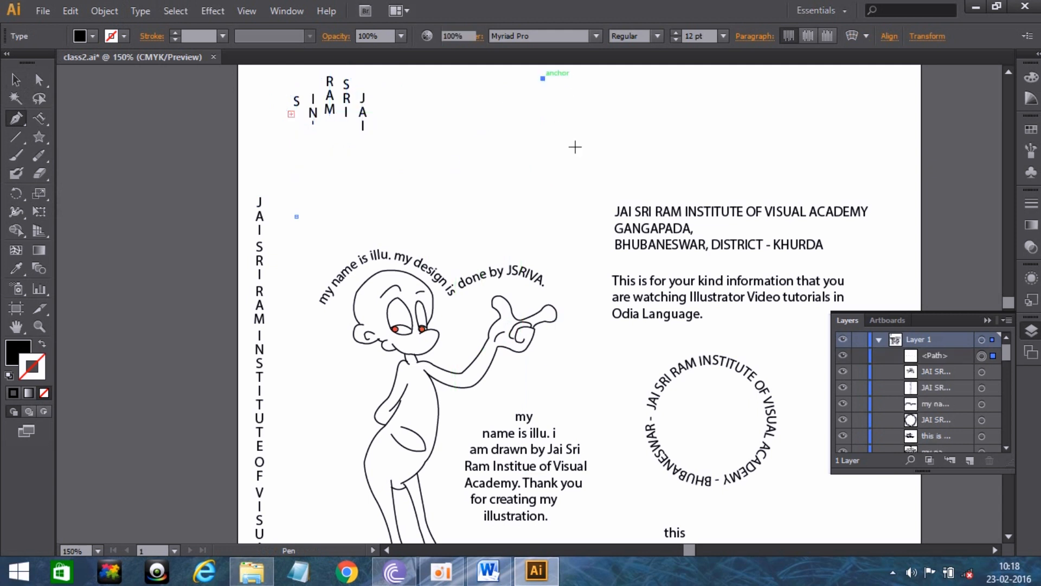
pyautogui.moveTo(534, 165); pyautogui.dragTo(548, 191)
pyautogui.moveTo(578, 263); pyautogui.dragTo(575, 296)
pyautogui.click(42, 345)
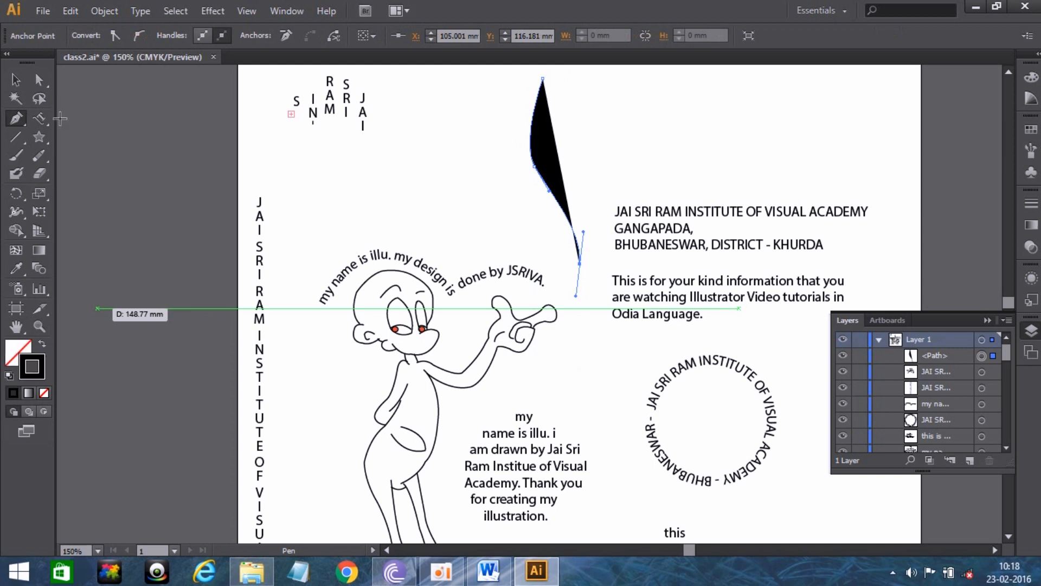
# - Add vertical type reading "JAI SRI RAM INS" along the S-shaped path with the Vertical Type on a Path tool, and deselect it
pyautogui.moveTo(39, 115)
pyautogui.mouseDown()
pyautogui.moveTo(115, 170)
pyautogui.moveTo(142, 207)
pyautogui.mouseUp()
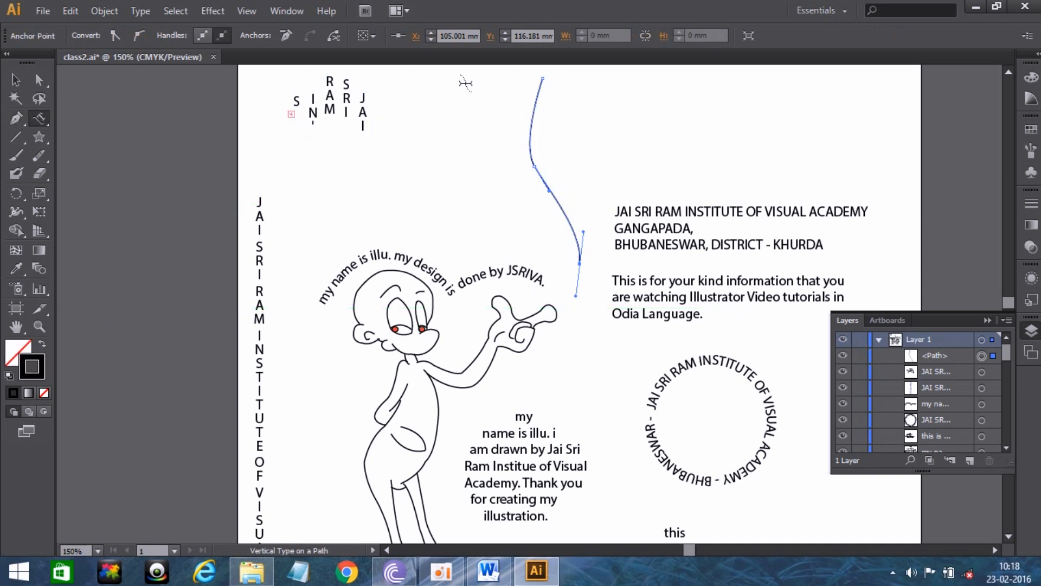
pyautogui.click(539, 86)
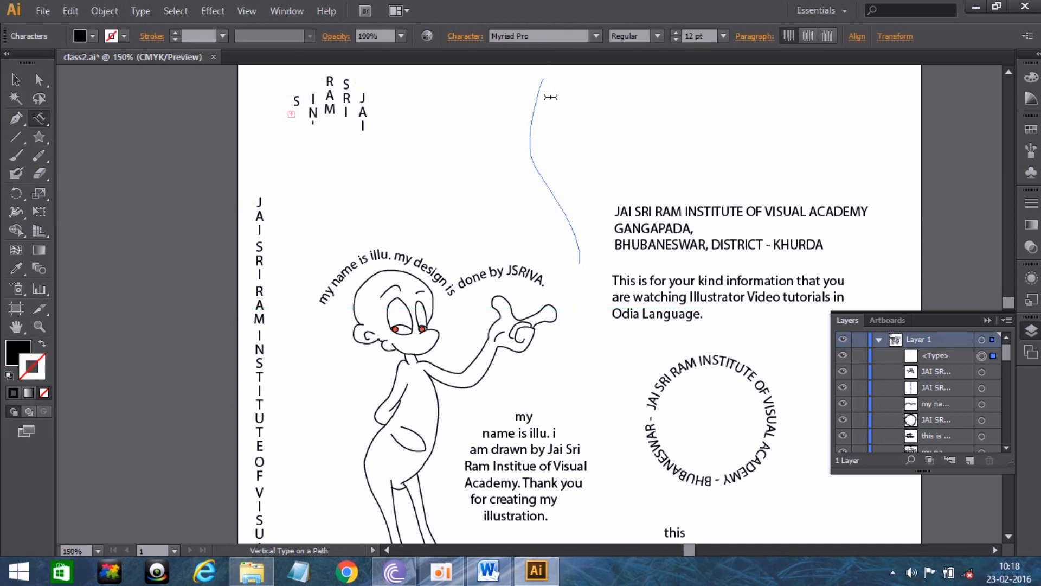
pyautogui.write('JAI SRI RAM INS')
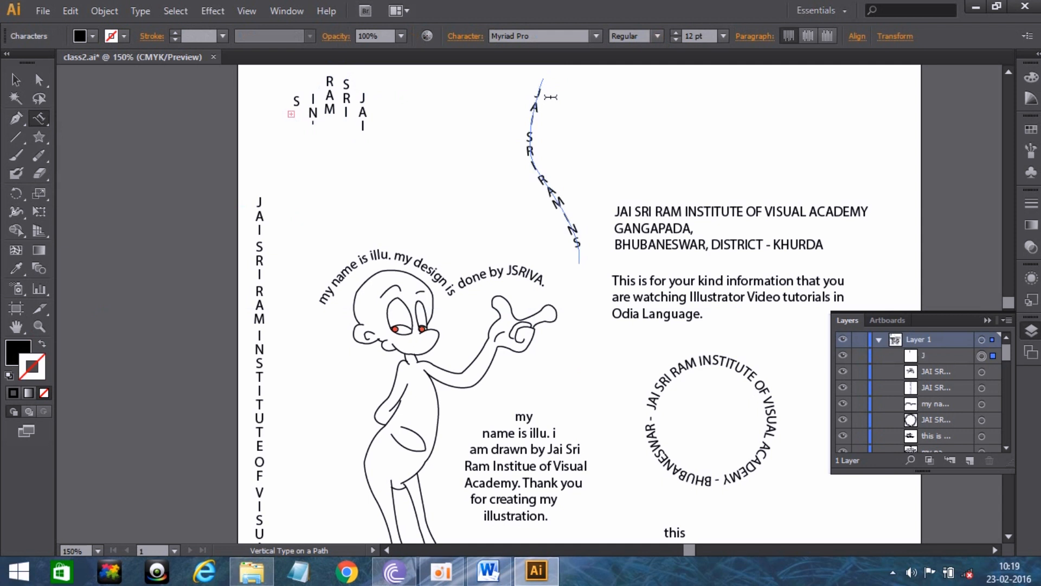
pyautogui.click(16, 79)
pyautogui.click(379, 174)
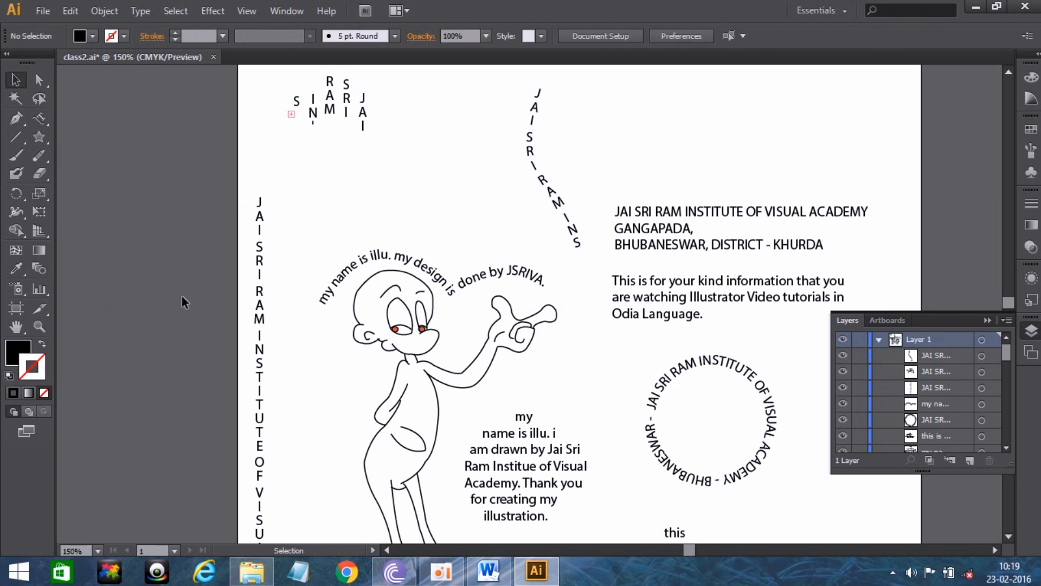
# - Switch to the Word tutorial notes and check which tool follows the Vertical Type on a Path tool
pyautogui.click(488, 569)
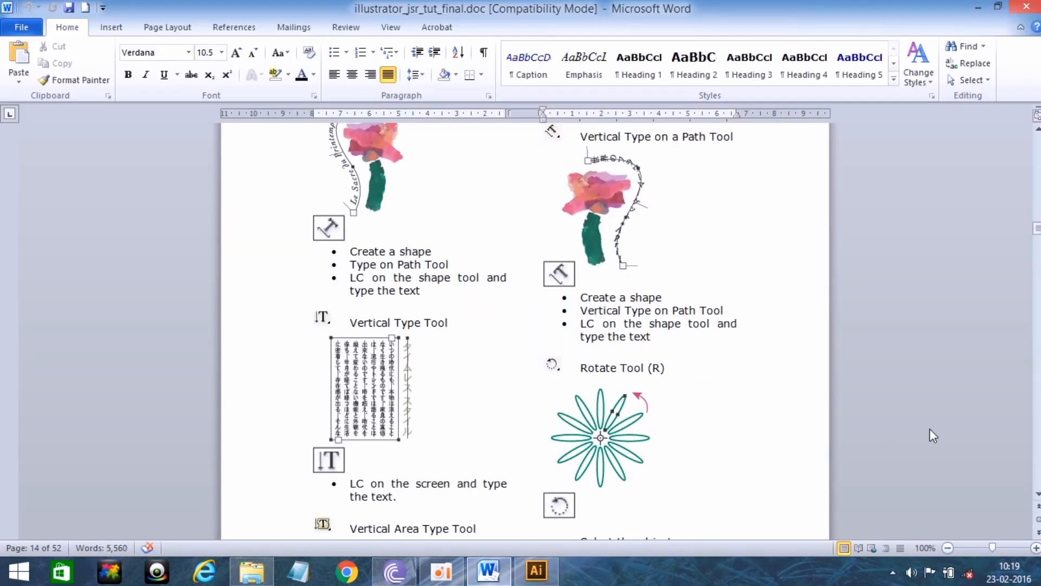
pyautogui.click(442, 570)
pyautogui.click(679, 477)
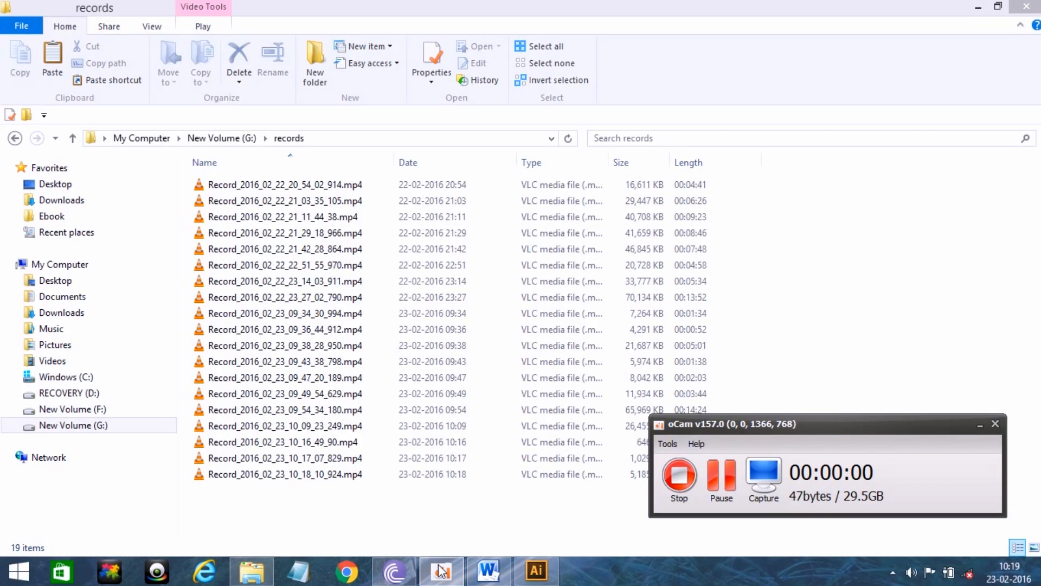
pyautogui.click(488, 569)
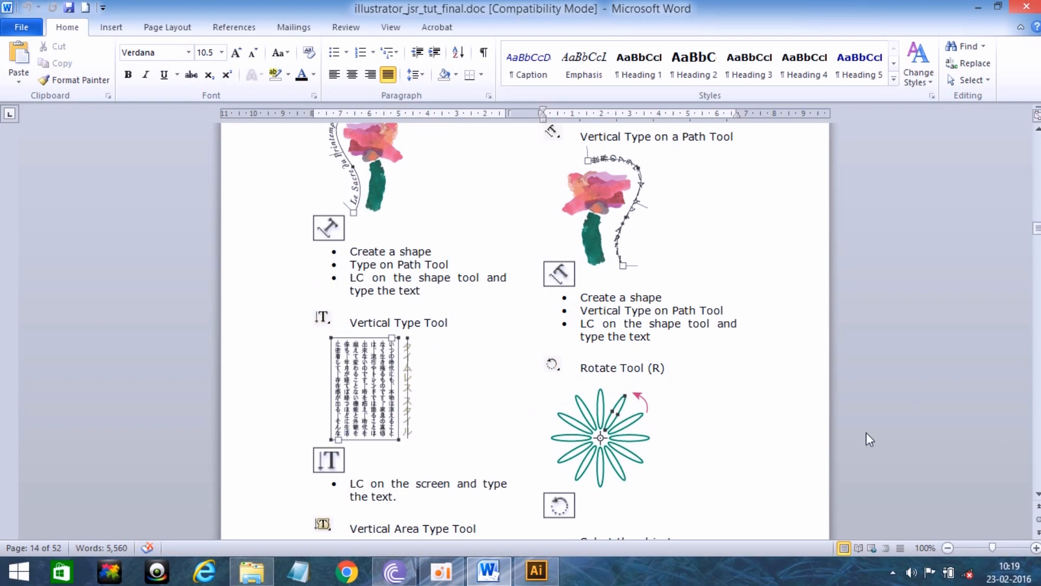
# - Switch back to Illustrator, save class2.ai and create a new A4 portrait document in millimetres with one artboard
pyautogui.click(536, 569)
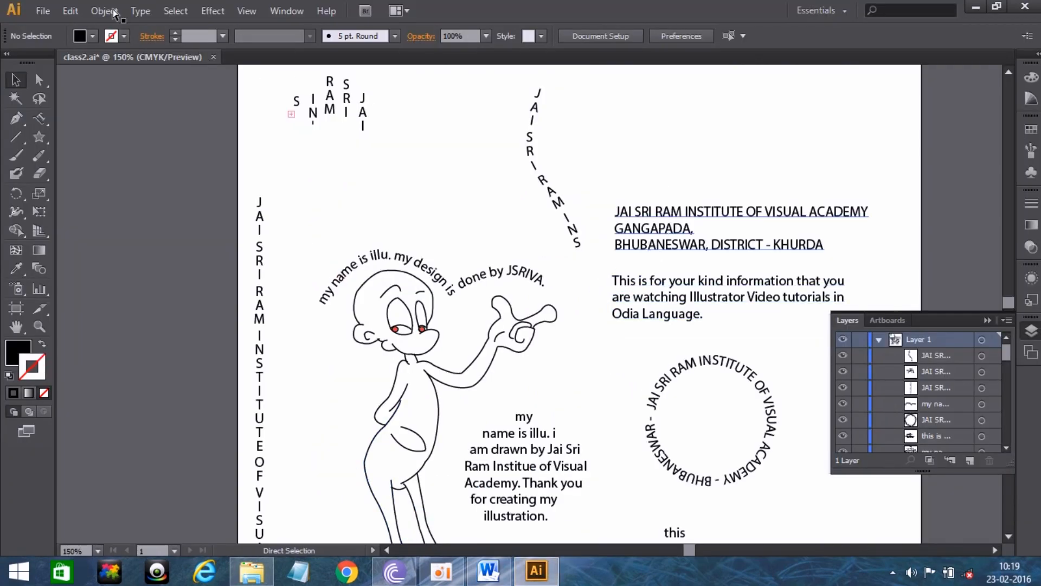
pyautogui.hotkey('ctrl', 's')
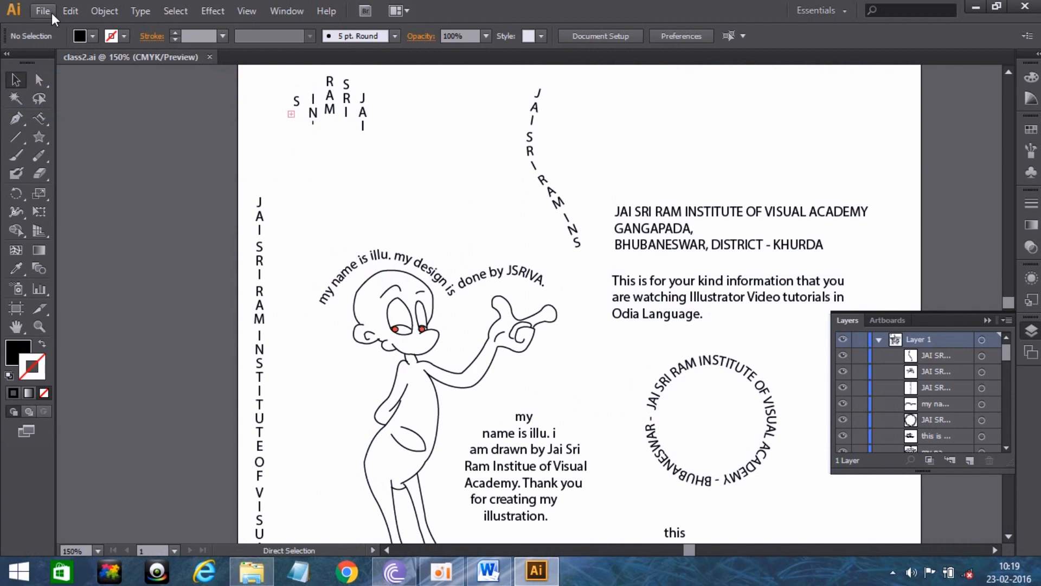
pyautogui.click(43, 10)
pyautogui.click(67, 22)
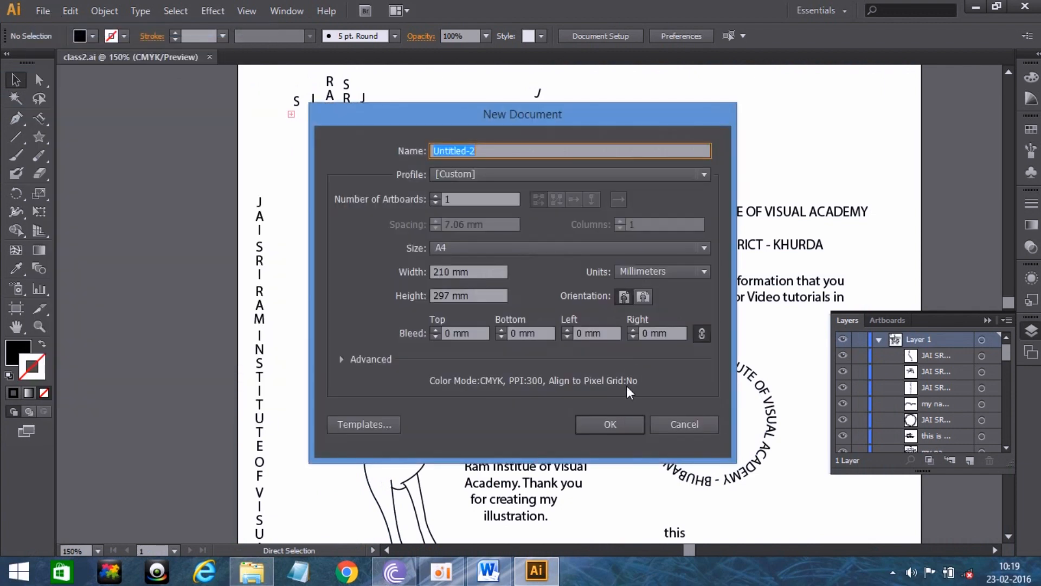
pyautogui.click(615, 428)
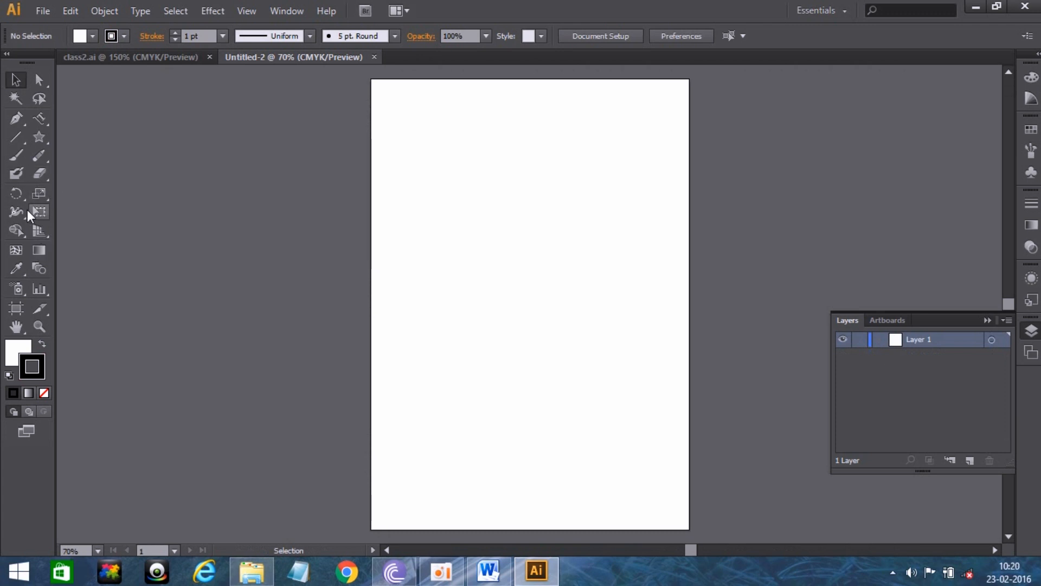
# - Draw a narrow upright ellipse near the artboard's upper centre and fill it with yellow, keeping the black 1 pt stroke
pyautogui.moveTo(24, 198); pyautogui.dragTo(58, 194)
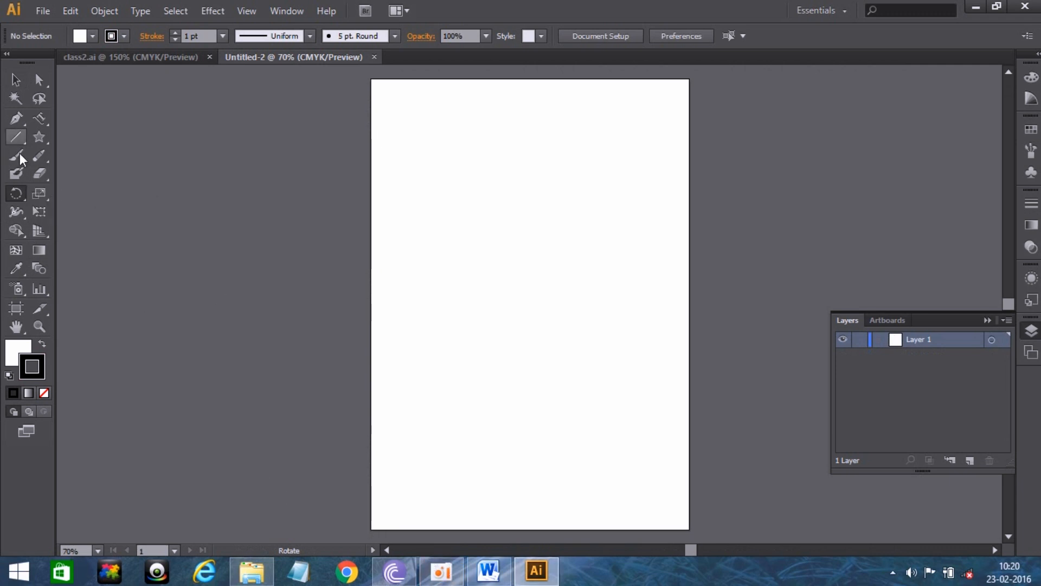
pyautogui.moveTo(39, 136); pyautogui.dragTo(102, 176)
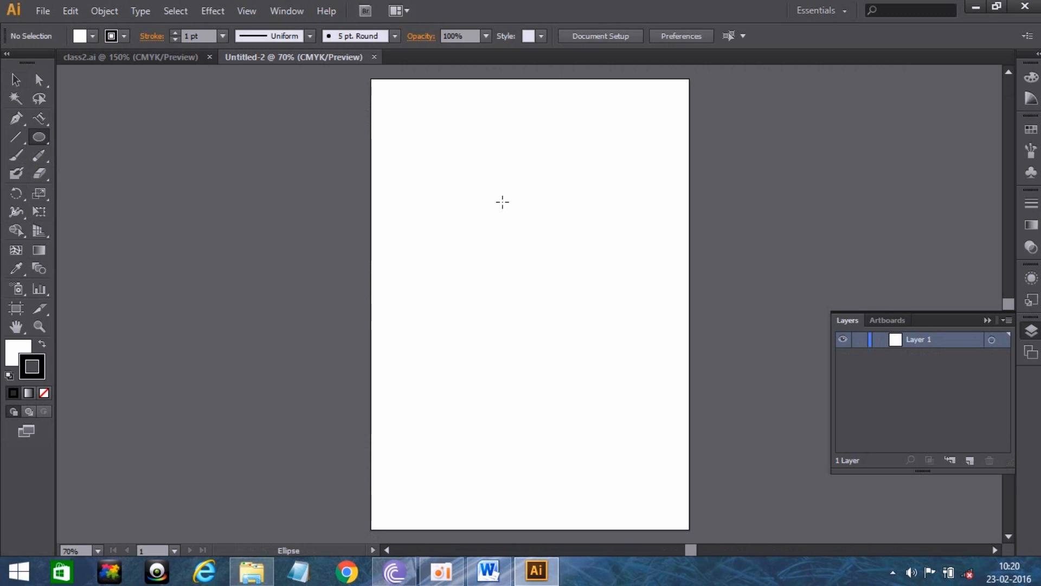
pyautogui.moveTo(508, 133); pyautogui.dragTo(529, 220)
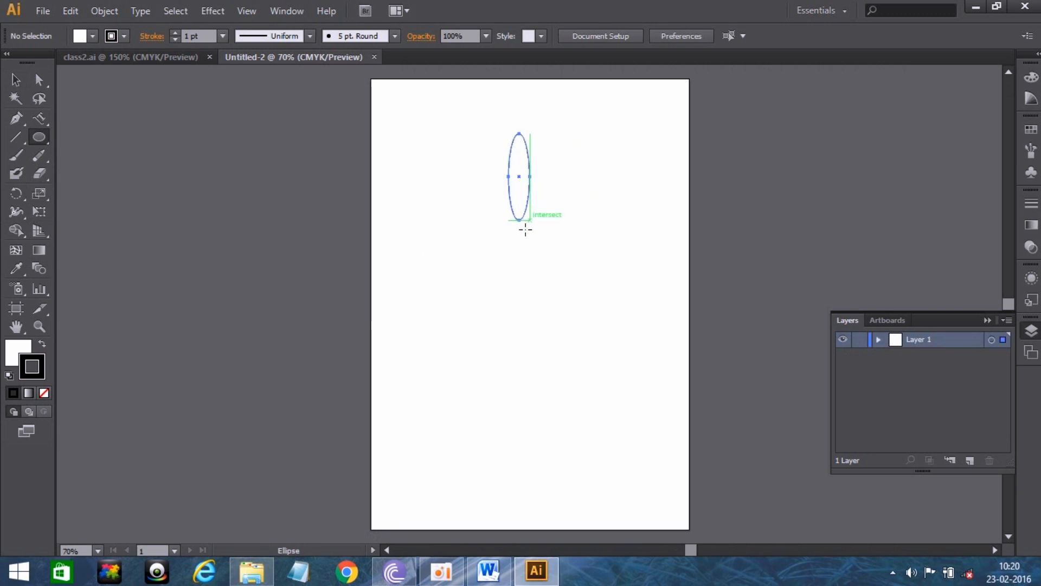
pyautogui.click(93, 36)
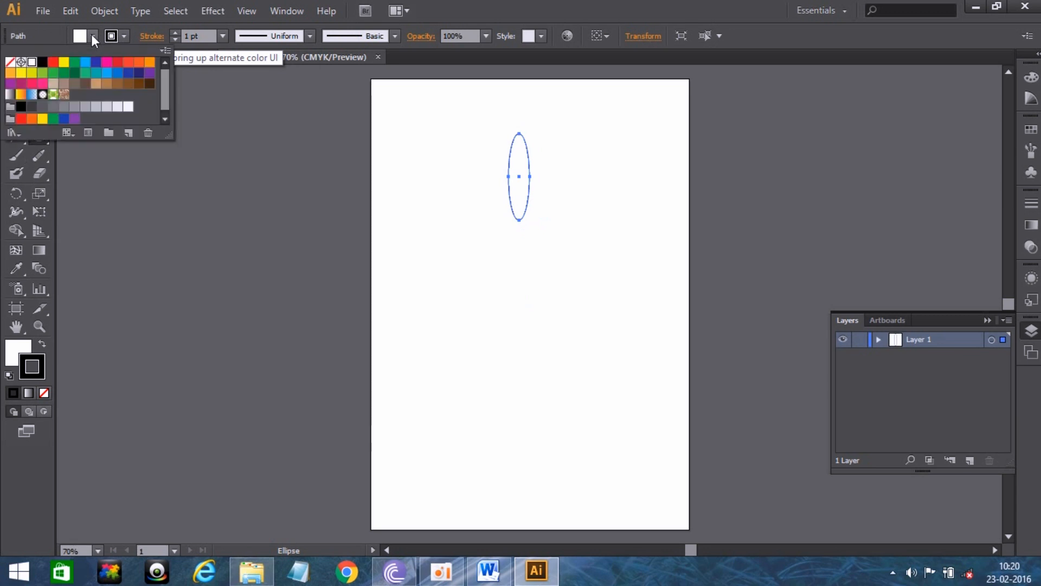
pyautogui.click(63, 62)
pyautogui.click(599, 3)
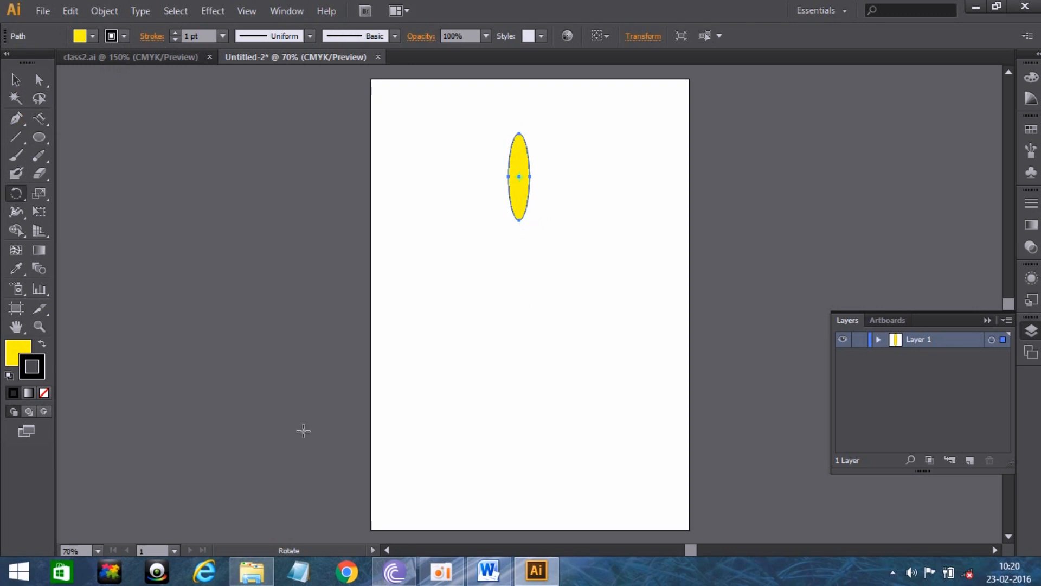
# - Switch to the Word notes and read the Rotate Tool instructions, including the angle and copy options
pyautogui.click(488, 570)
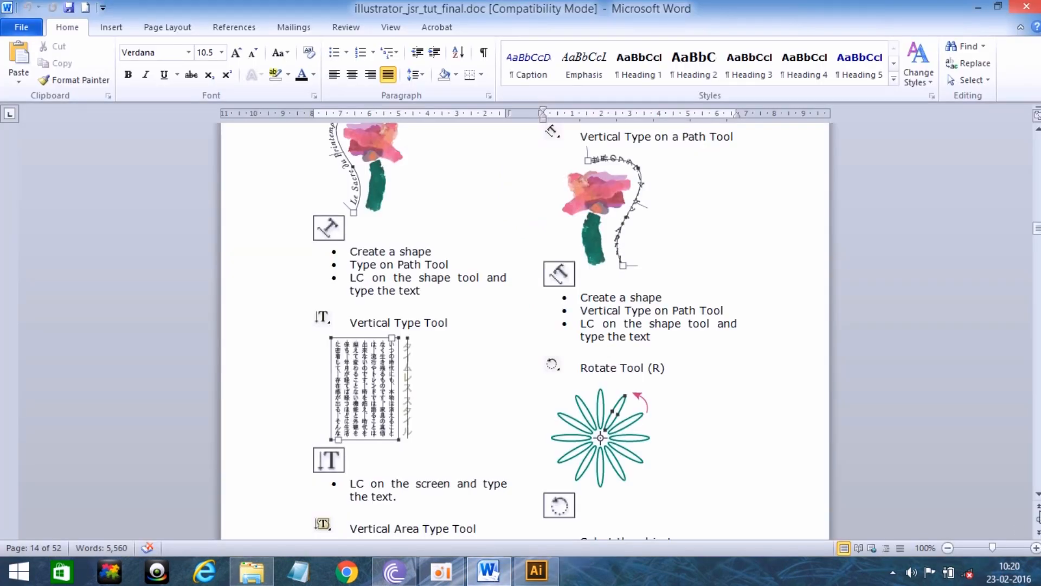
pyautogui.click(1037, 495)
pyautogui.scroll(-5, 1037, 499)
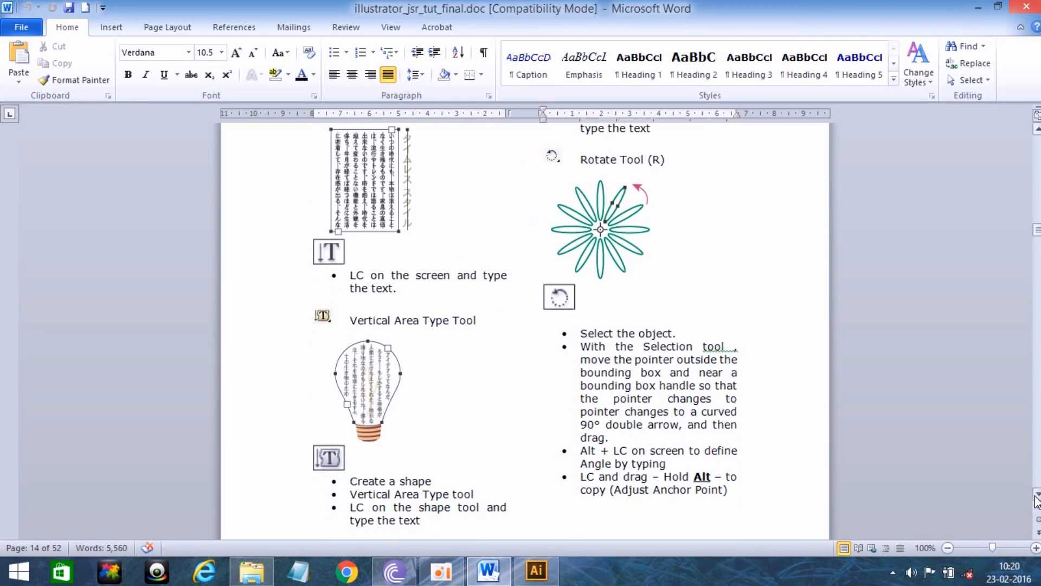
pyautogui.click(1037, 496)
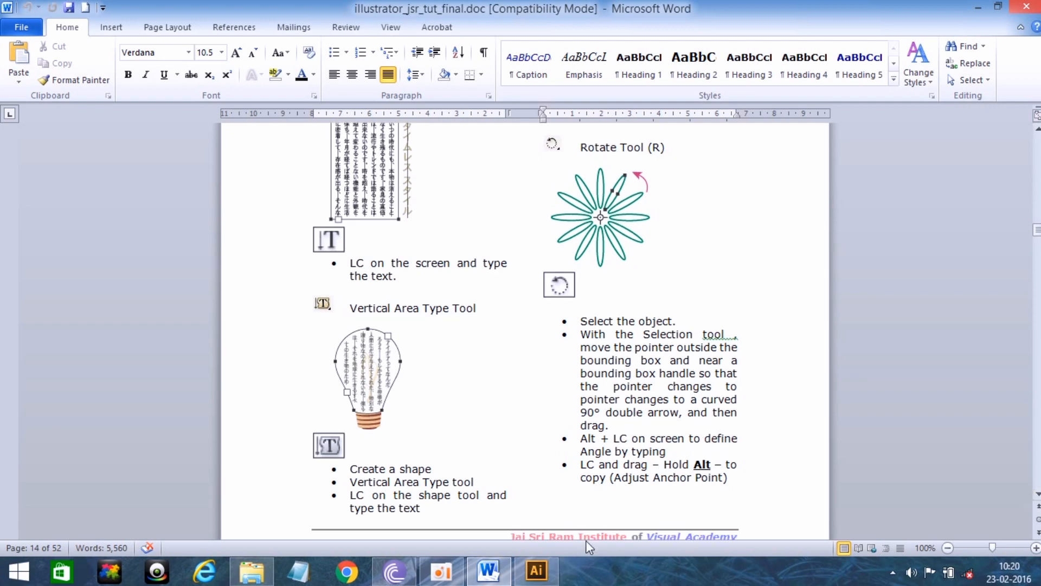
# - Back in Illustrator, try rotating the yellow ellipse 20° about its centre with the preview on, and undo the rotation
pyautogui.click(537, 571)
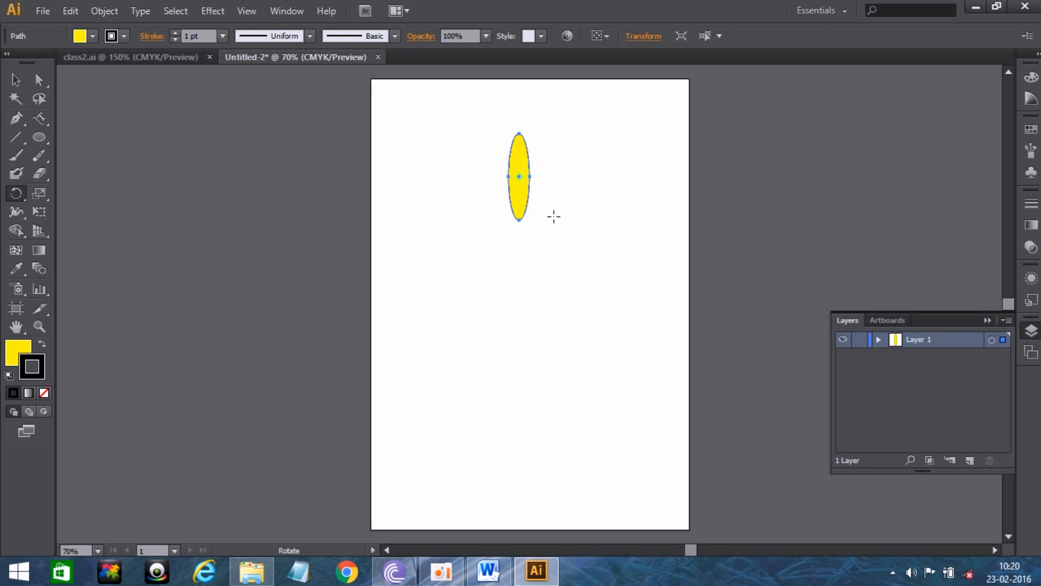
pyautogui.keyDown('alt'); pyautogui.click(519, 177); pyautogui.keyUp('alt')
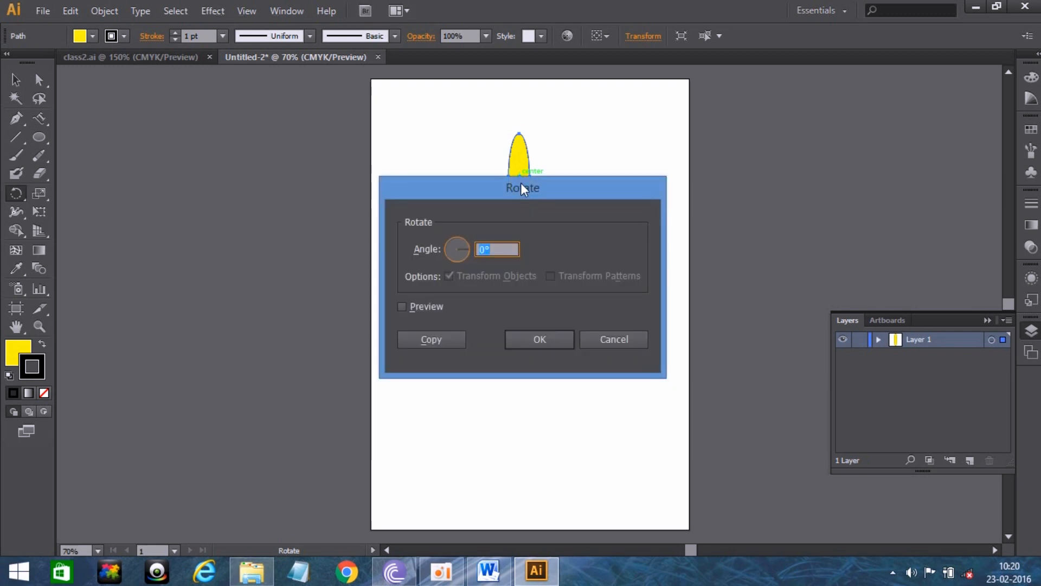
pyautogui.moveTo(521, 185); pyautogui.dragTo(407, 277)
pyautogui.write('20')
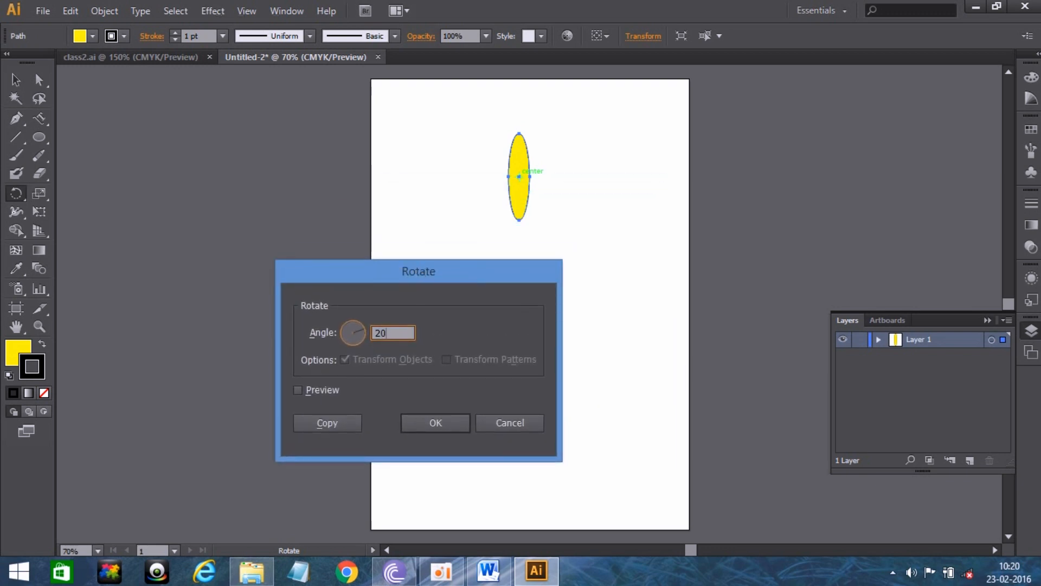
pyautogui.click(321, 388)
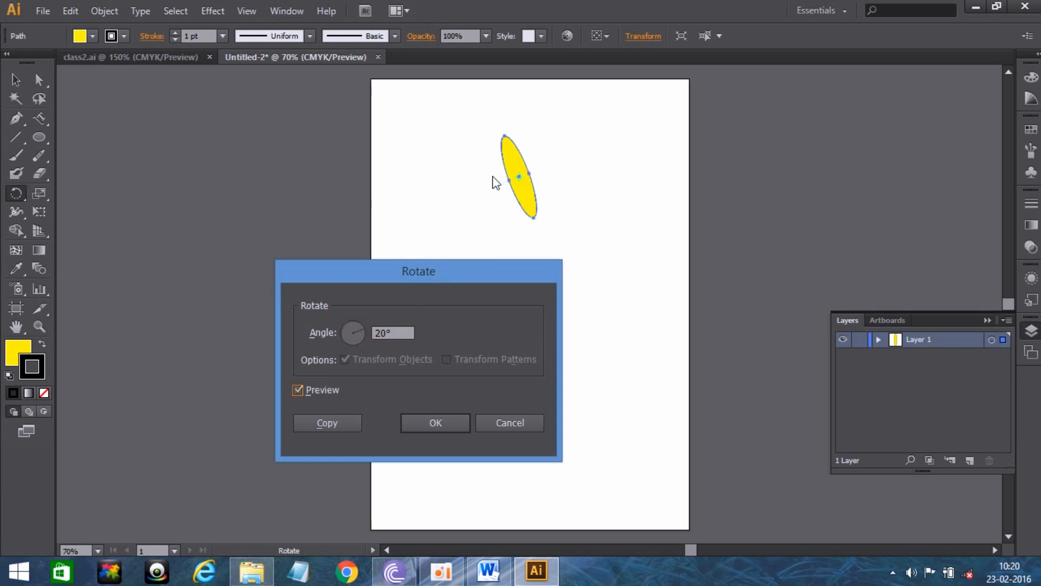
pyautogui.click(436, 425)
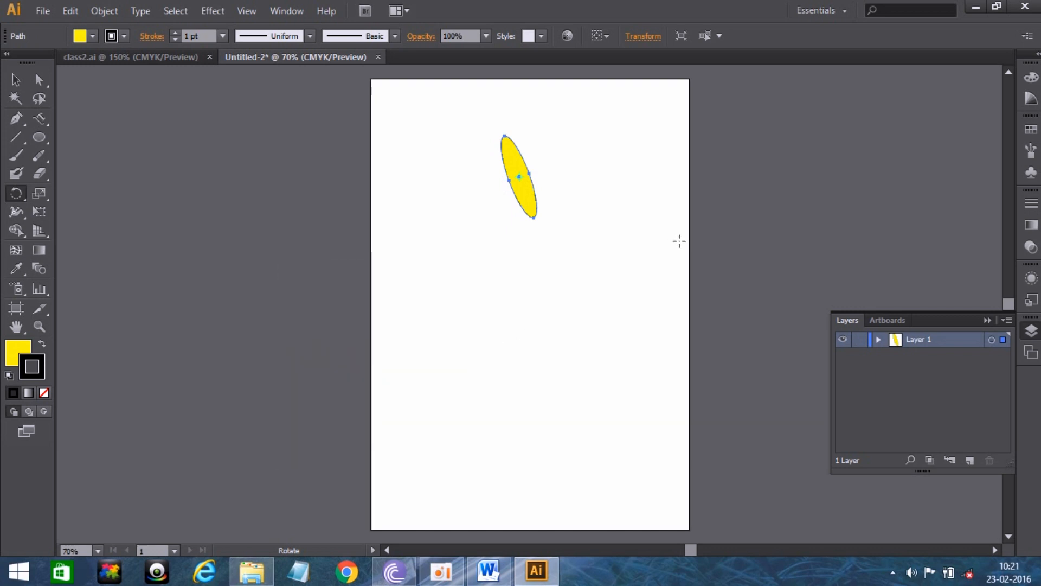
pyautogui.hotkey('ctrl', 'z')
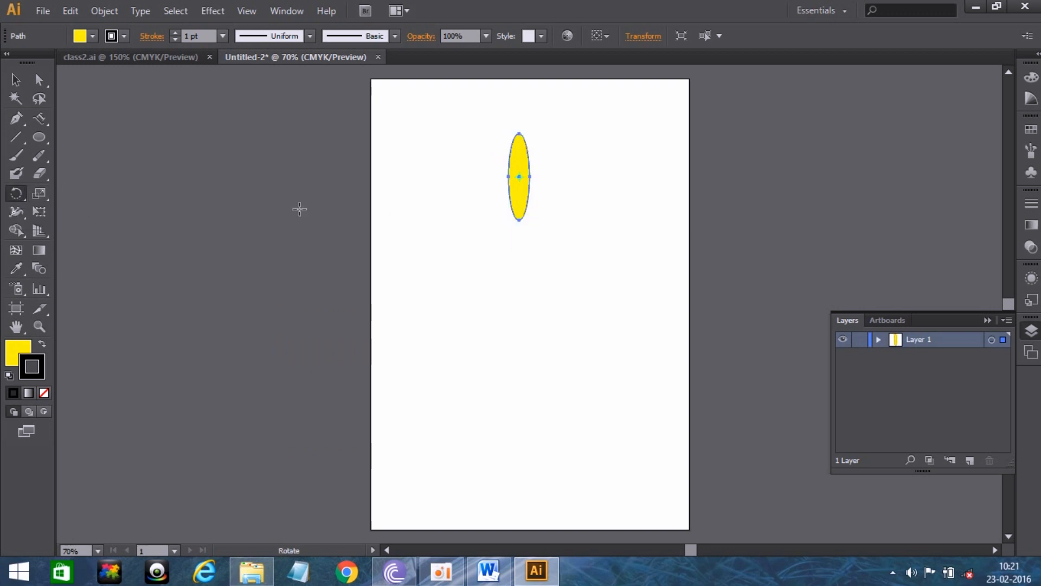
# - Create a copy of the yellow ellipse rotated 20° about its centre with the Rotate tool
pyautogui.keyDown('alt'); pyautogui.click(518, 176); pyautogui.keyUp('alt')
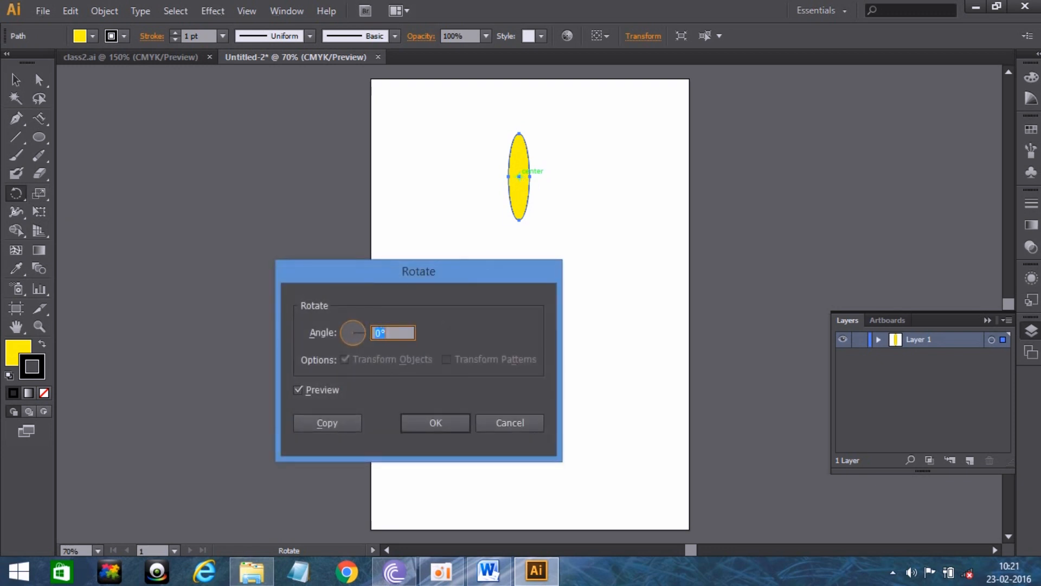
pyautogui.write('20')
pyautogui.click(335, 423)
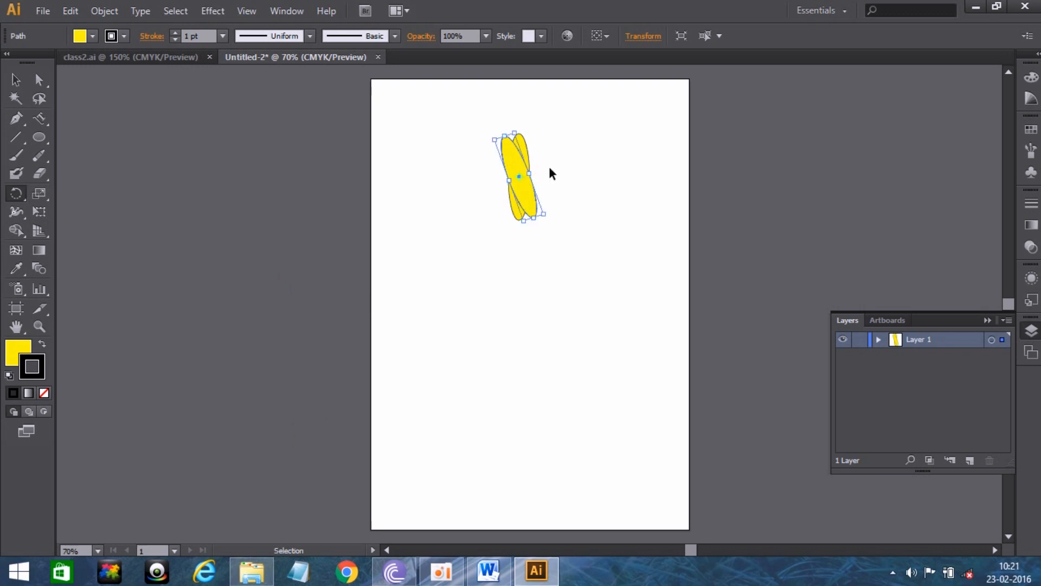
# - Repeat the 20° rotated copy around the same centre until the yellow ellipses form a full flower
pyautogui.hotkey('ctrl', 'd')
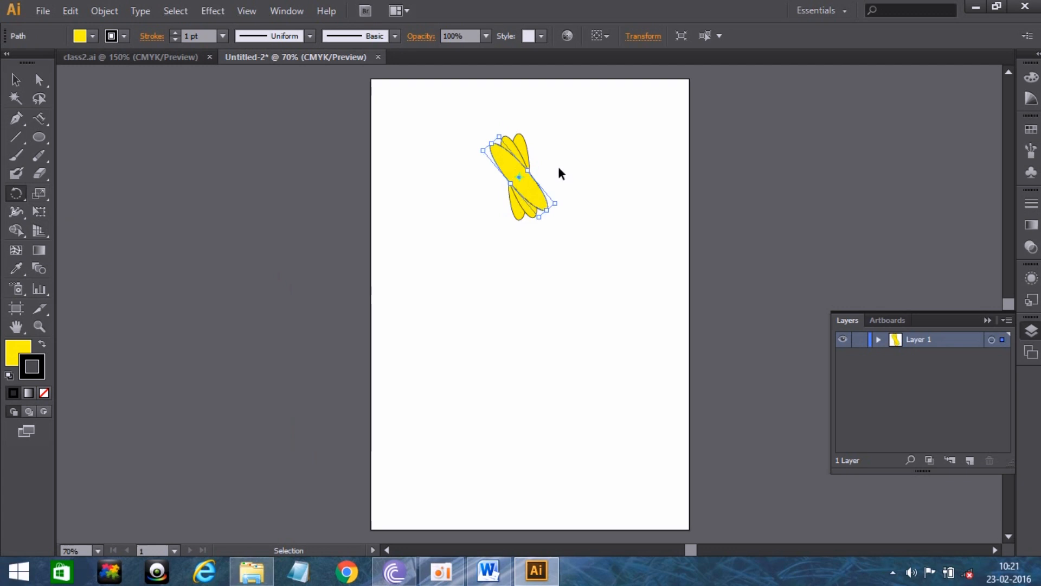
pyautogui.hotkey('ctrl', 'd')
pyautogui.hotkey('ctrl', 'd')
pyautogui.hotkey('ctrl', 'd')
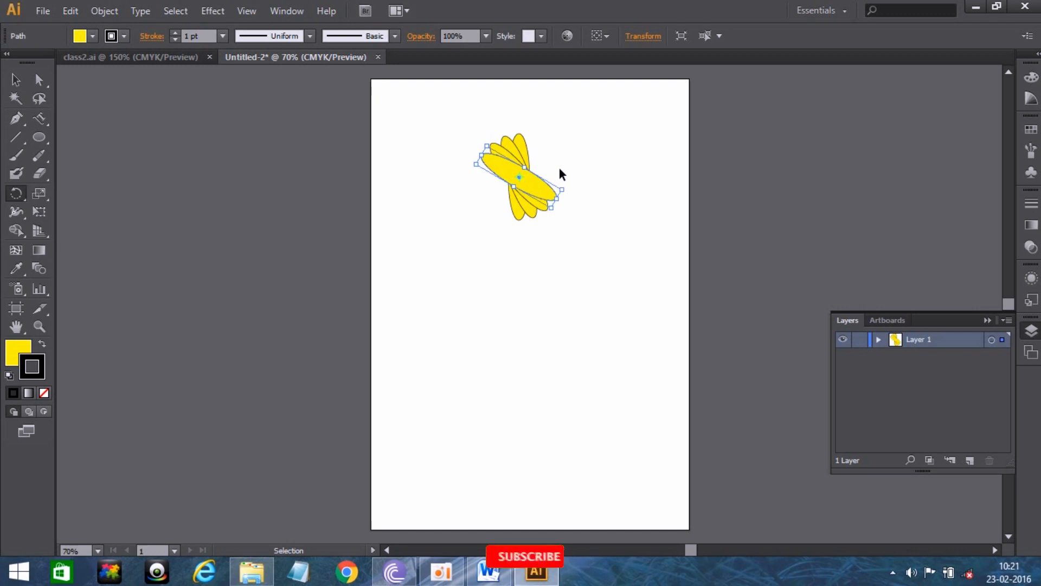
pyautogui.hotkey('ctrl', 'd')
pyautogui.hotkey('ctrl', 'd')
pyautogui.hotkey('ctrl', 'd')
pyautogui.hotkey('ctrl', 'd')
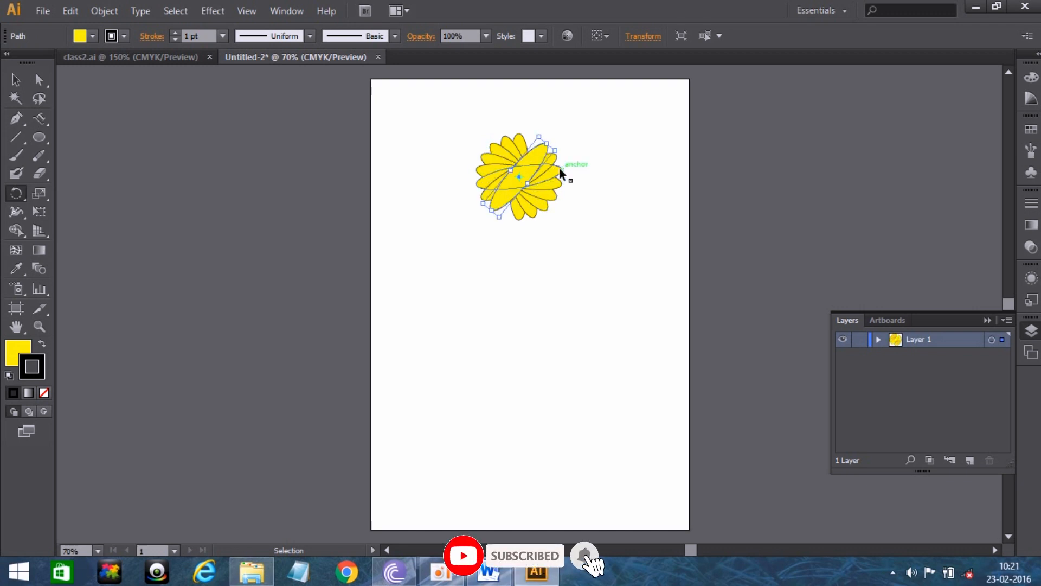
pyautogui.press('r')
# - Select all the flower's petals, set their fill to None so only the black outlines stay, and deselect
pyautogui.click(15, 80)
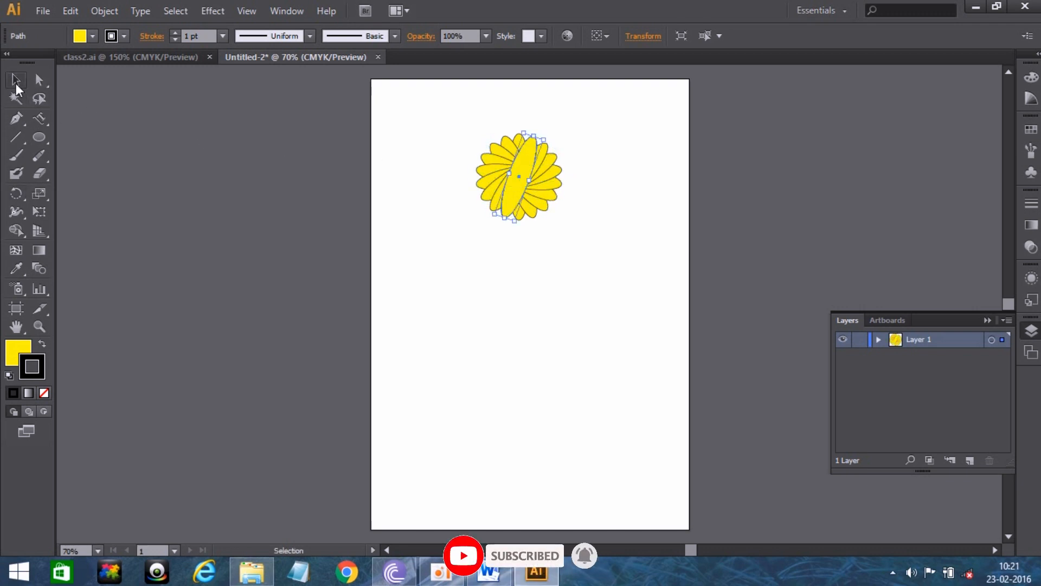
pyautogui.moveTo(514, 170); pyautogui.dragTo(624, 286)
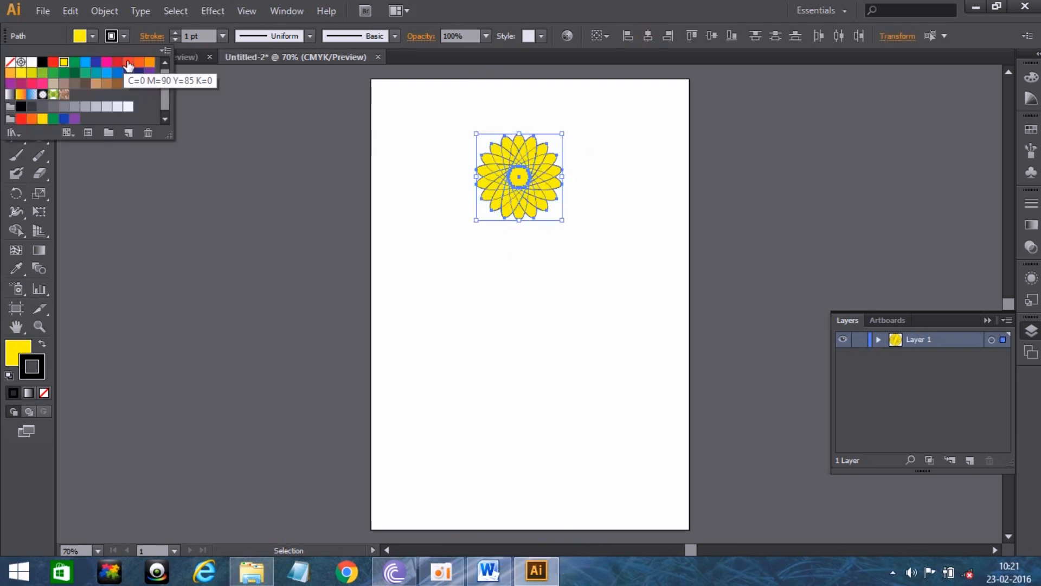
pyautogui.click(11, 61)
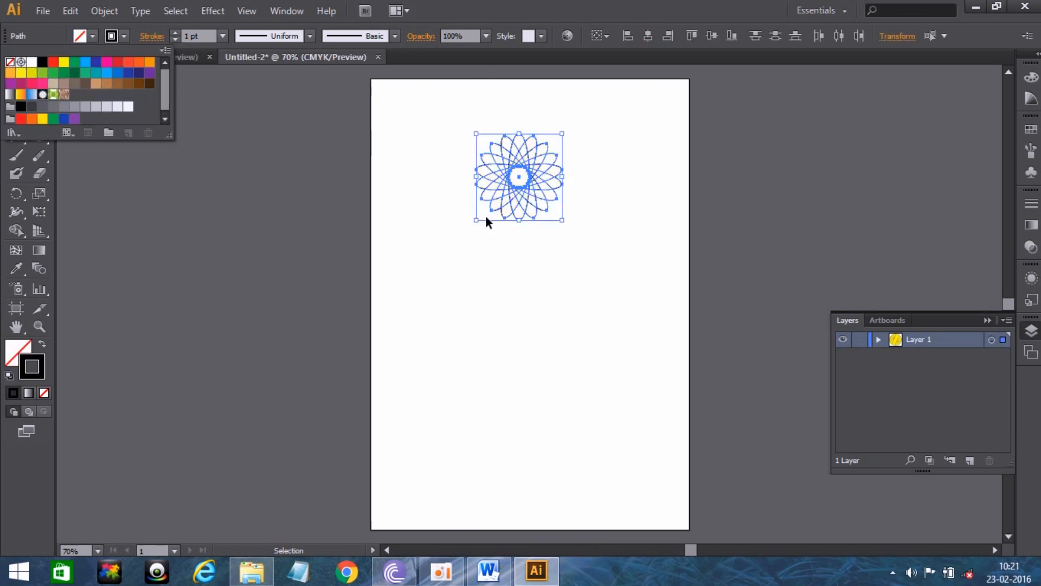
pyautogui.click(535, 279)
pyautogui.click(632, 207)
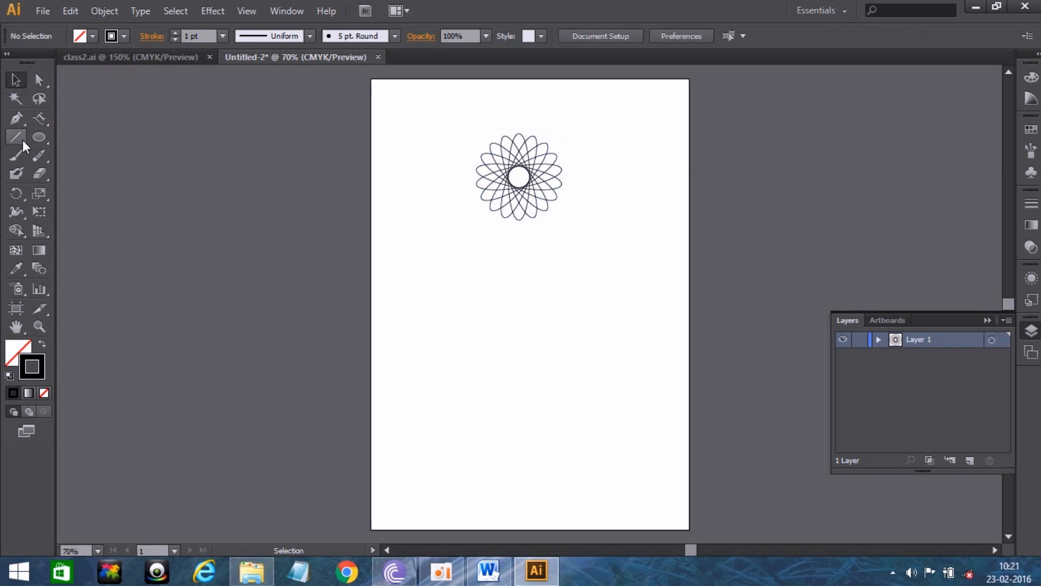
# - Draw a narrow upright ellipse below the outlined flower and fill it with yellow
pyautogui.click(38, 137)
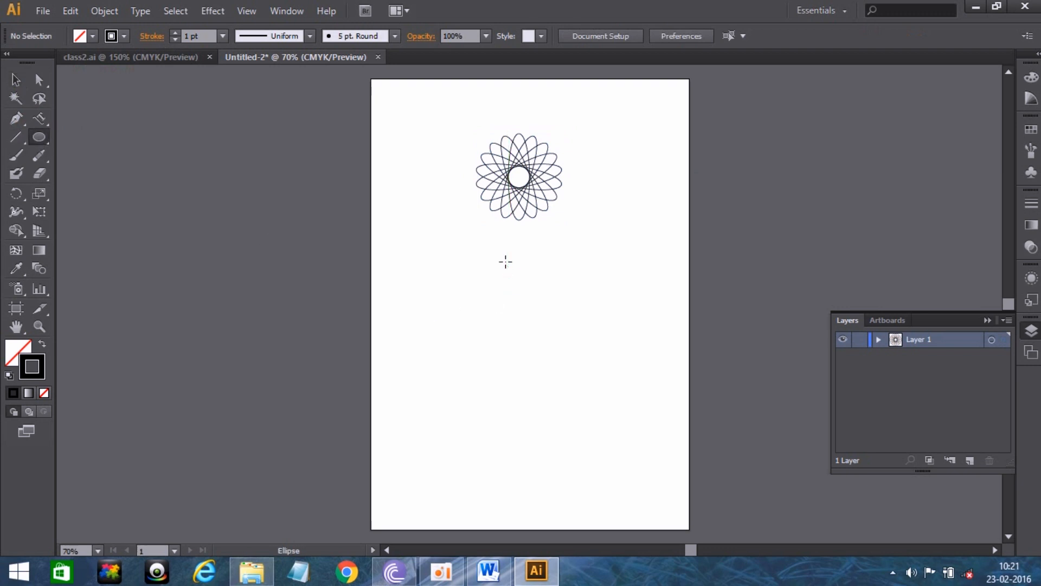
pyautogui.moveTo(506, 261); pyautogui.dragTo(523, 319)
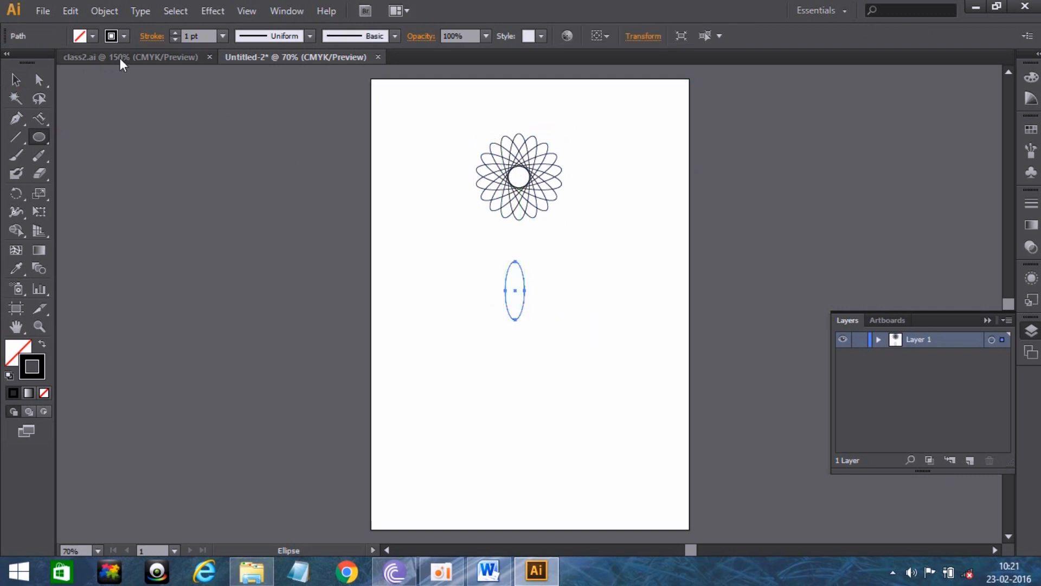
pyautogui.click(93, 35)
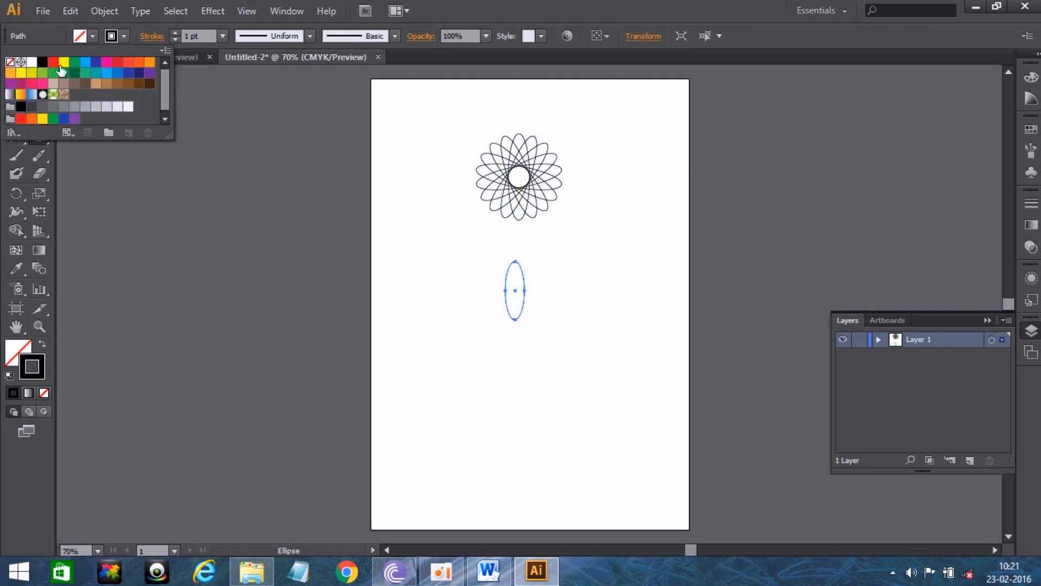
pyautogui.click(63, 62)
pyautogui.click(97, 36)
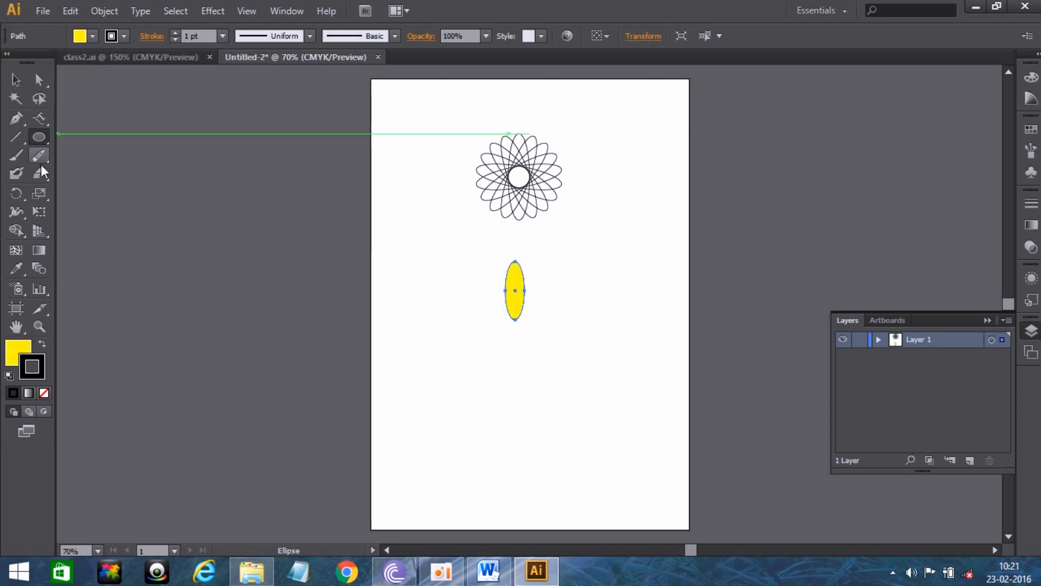
# - Create a rotated copy of the yellow ellipse about a point just below its lower end with the Rotate tool
pyautogui.click(13, 196)
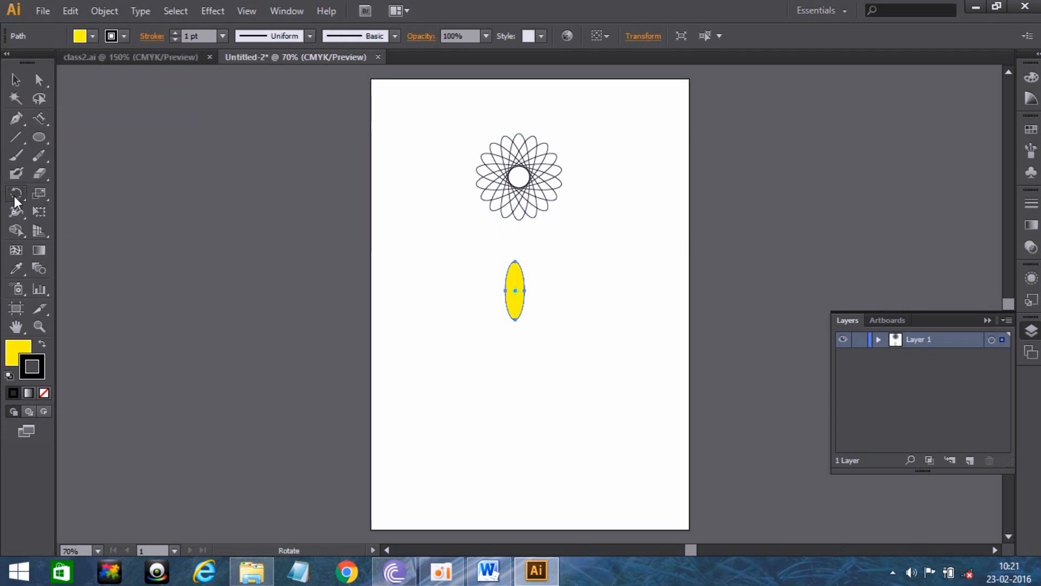
pyautogui.keyDown('alt'); pyautogui.click(515, 337); pyautogui.keyUp('alt')
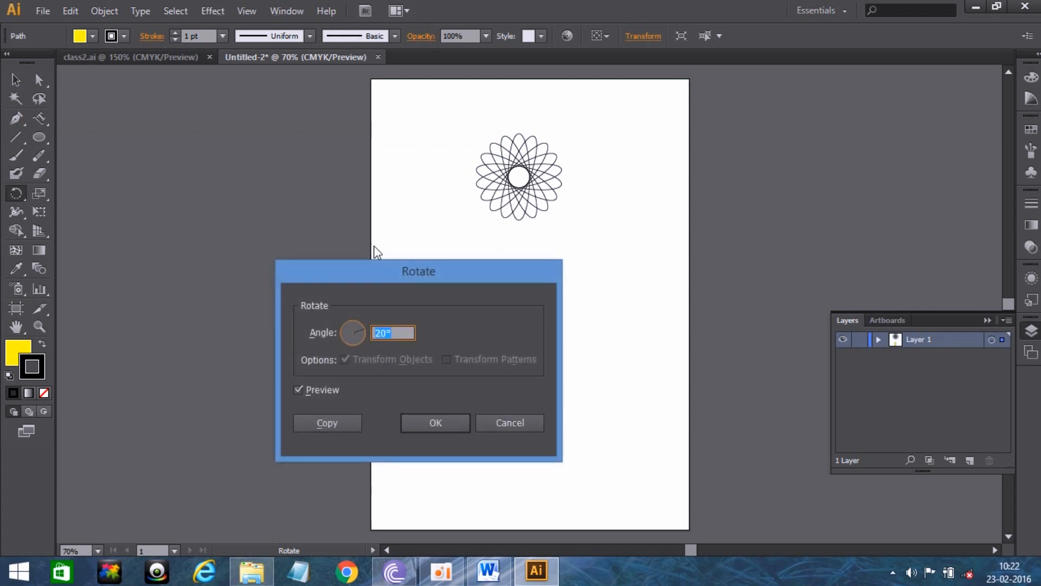
pyautogui.write('2')
pyautogui.click(347, 422)
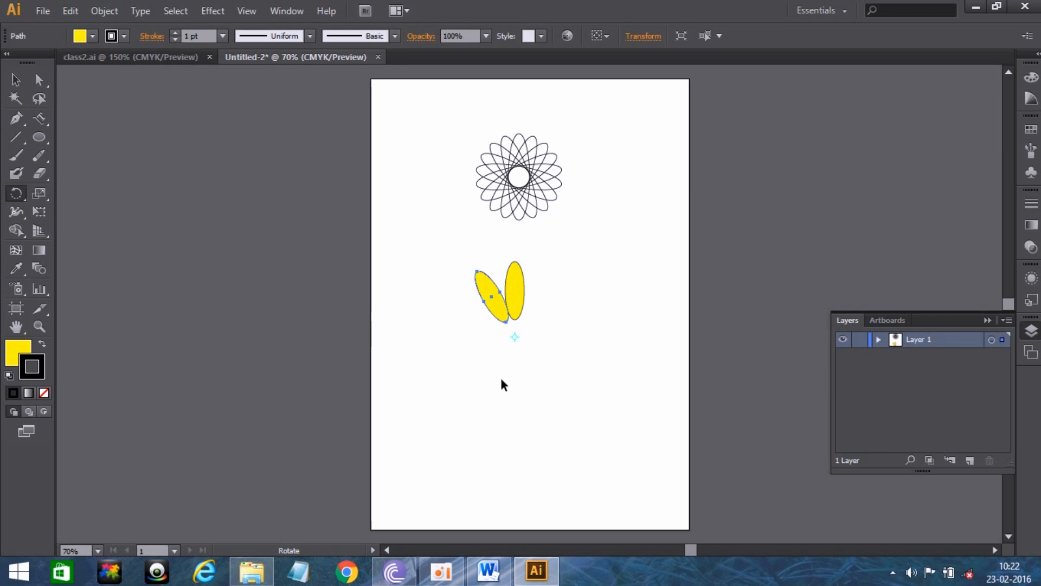
# - Repeat the rotated copy around the same point until twelve yellow petals form a complete flower
pyautogui.hotkey('ctrl', 'd')
pyautogui.hotkey('ctrl', 'd')
pyautogui.hotkey('ctrl', 'd')
pyautogui.hotkey('ctrl', 'd')
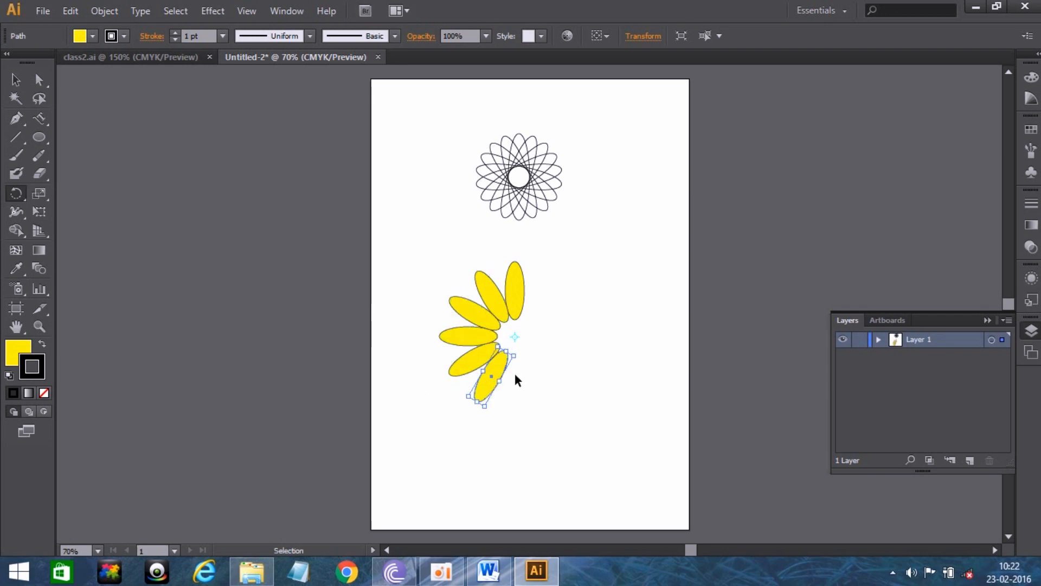
pyautogui.hotkey('ctrl', 'd')
pyautogui.hotkey('ctrl', 'd')
pyautogui.hotkey('ctrl', 'd')
pyautogui.hotkey('ctrl', 'd')
pyautogui.hotkey('ctrl', 'd')
pyautogui.hotkey('ctrl', 'd')
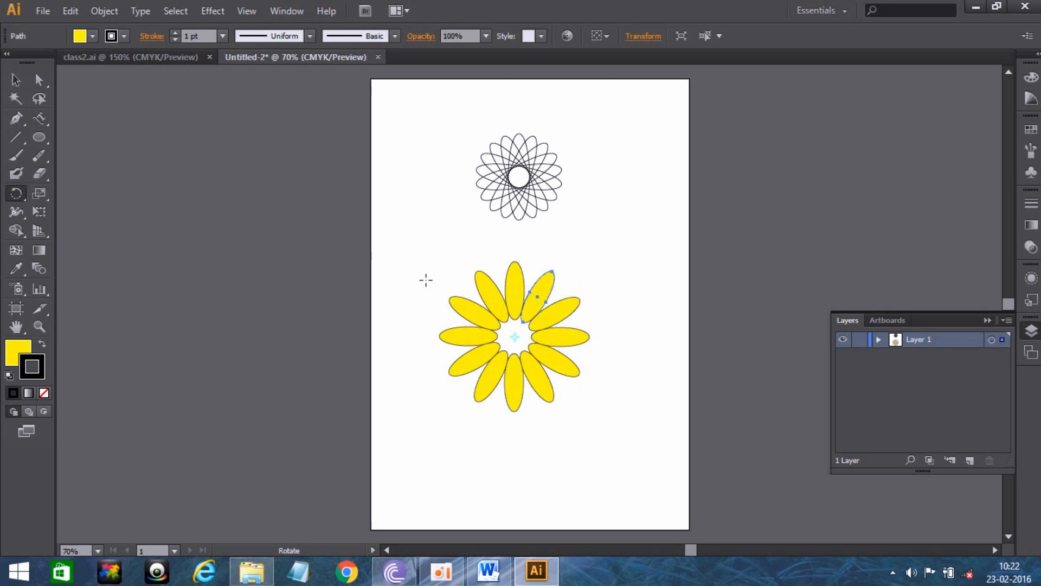
pyautogui.click(446, 291)
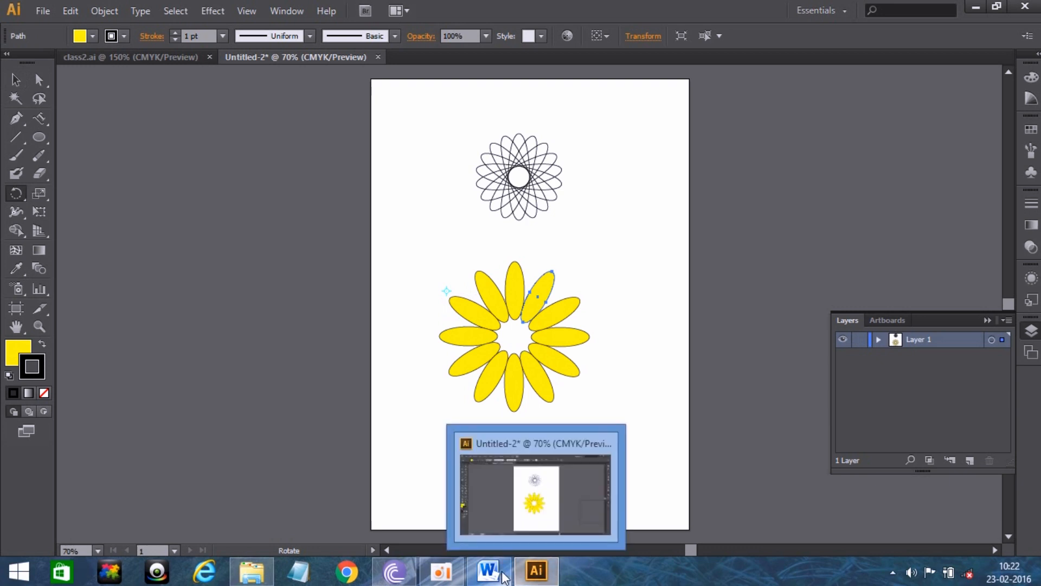
# - Switch to the Word tutorial notes and look past the Rotate Tool instructions for the next tool
pyautogui.click(537, 569)
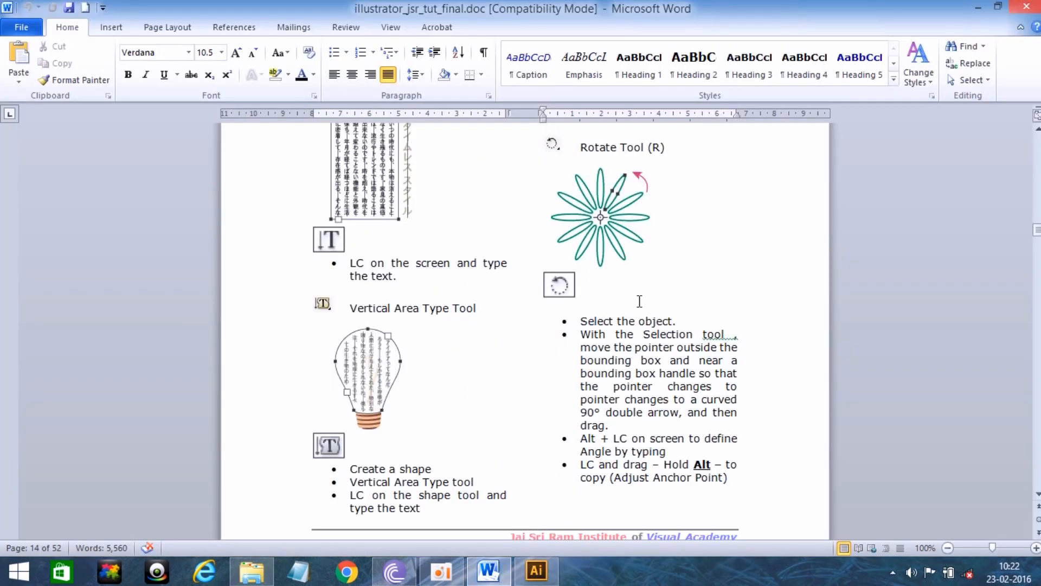
pyautogui.click(1037, 495)
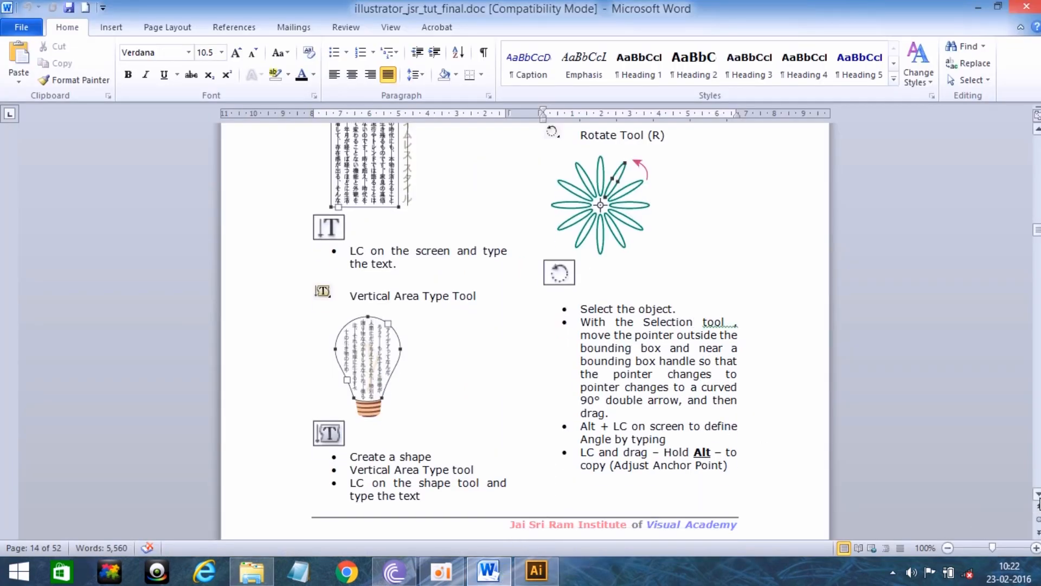
pyautogui.scroll(-6, 1037, 502)
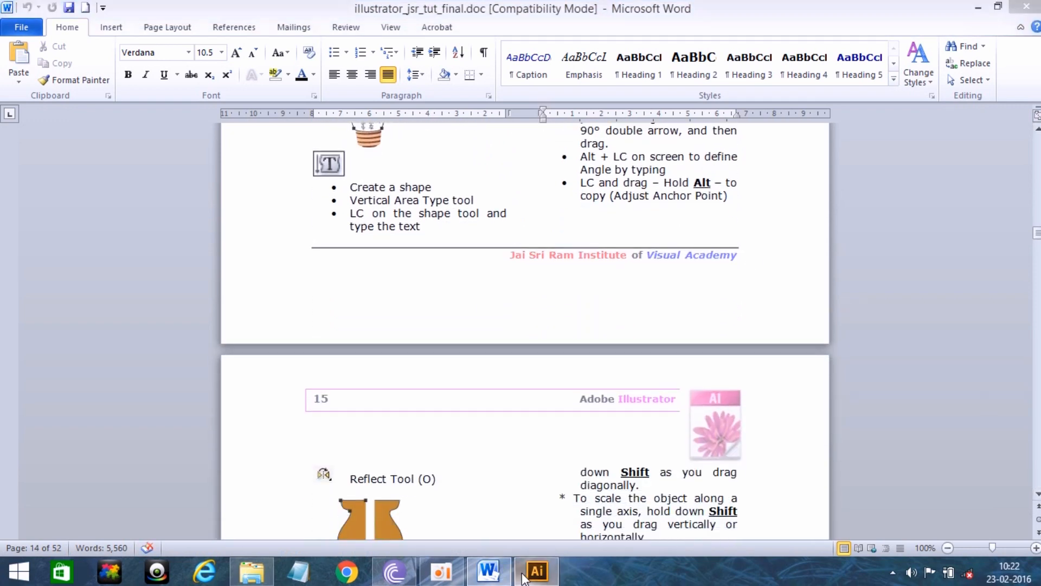
# - Back in Illustrator, select all the yellow flower's petals and move them up to the right of the outlined flower
pyautogui.click(537, 570)
pyautogui.moveTo(416, 260); pyautogui.dragTo(633, 436)
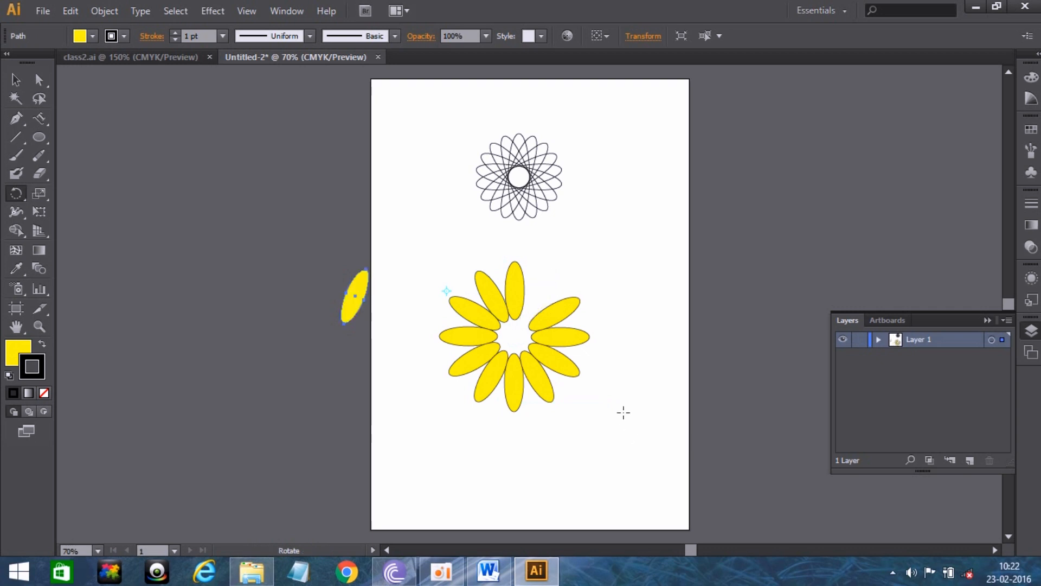
pyautogui.hotkey('ctrl', 'z')
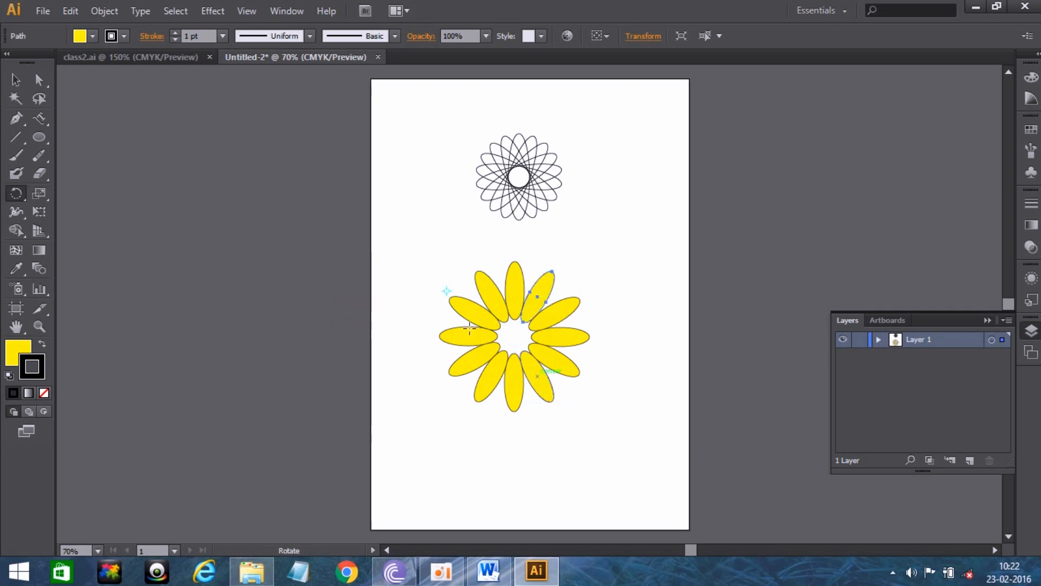
pyautogui.click(15, 80)
pyautogui.moveTo(423, 240); pyautogui.dragTo(632, 441)
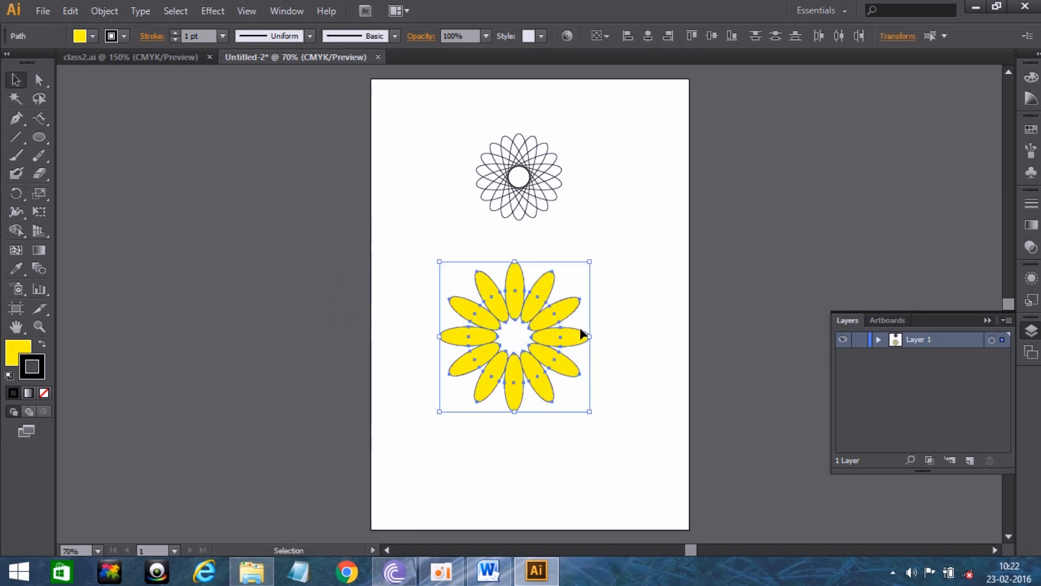
pyautogui.moveTo(557, 324); pyautogui.dragTo(698, 158)
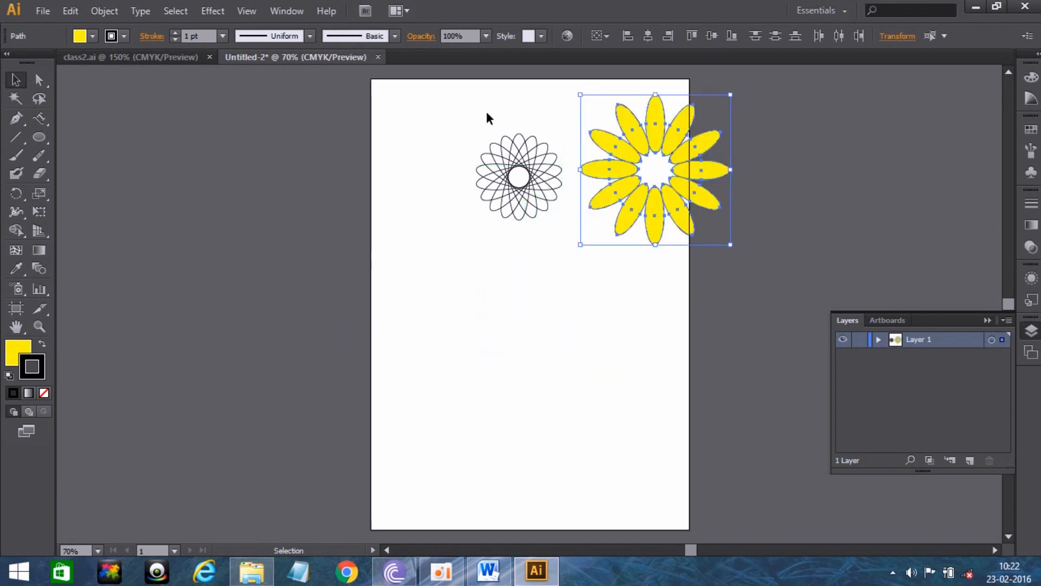
# - Move the outlined flower and the yellow flower left so both fit side by side near the artboard's upper edge, and deselect
pyautogui.click(541, 170)
pyautogui.moveTo(545, 168); pyautogui.dragTo(464, 158)
pyautogui.moveTo(570, 90); pyautogui.dragTo(771, 291)
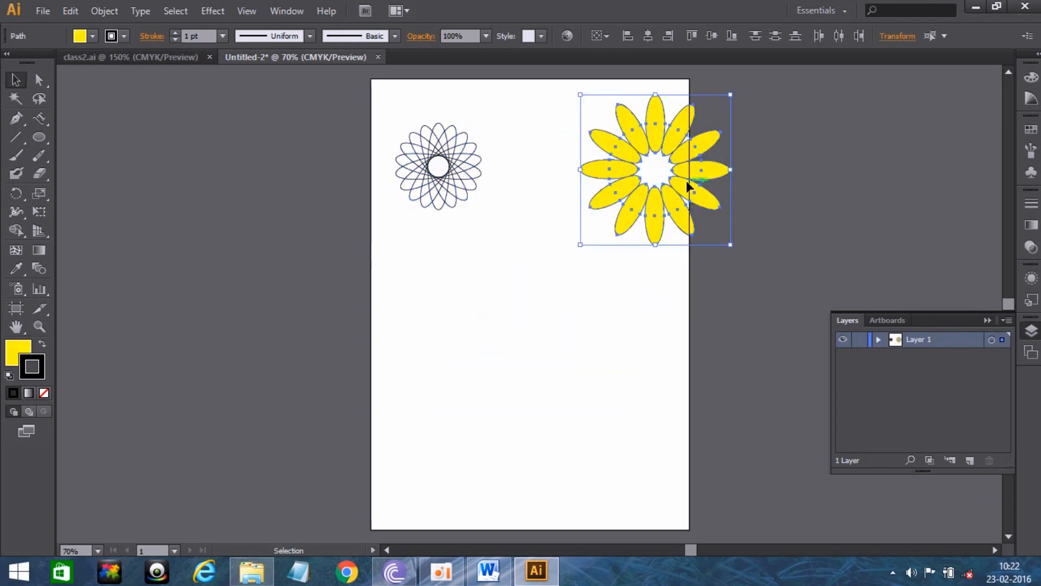
pyautogui.moveTo(703, 171); pyautogui.dragTo(623, 168)
pyautogui.click(581, 273)
# - Save the drawing on the Desktop as CLASS3.ai in Illustrator CS6 format with the default options
pyautogui.hotkey('ctrl', 's')
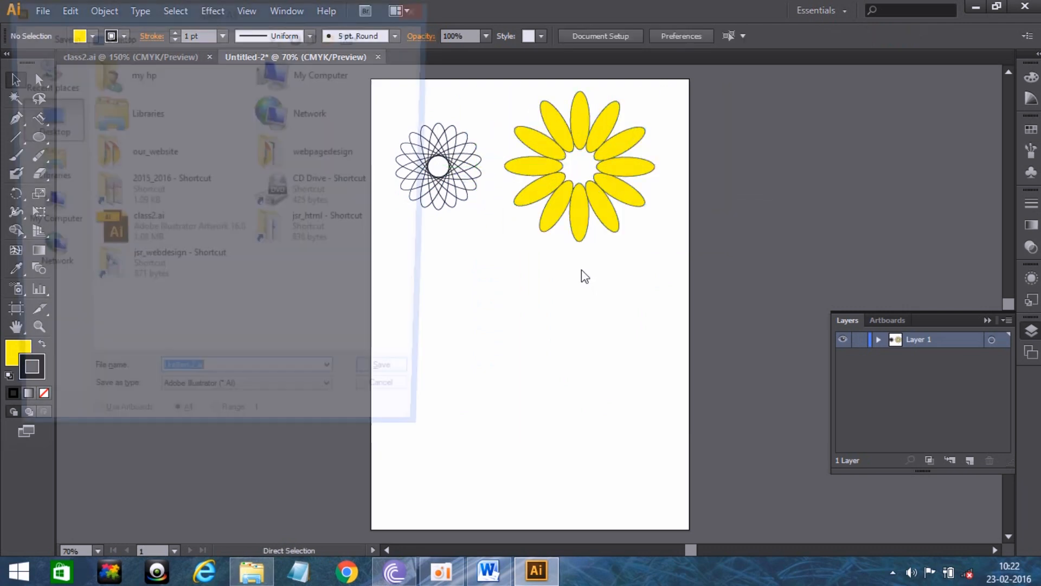
pyautogui.write('CLASS')
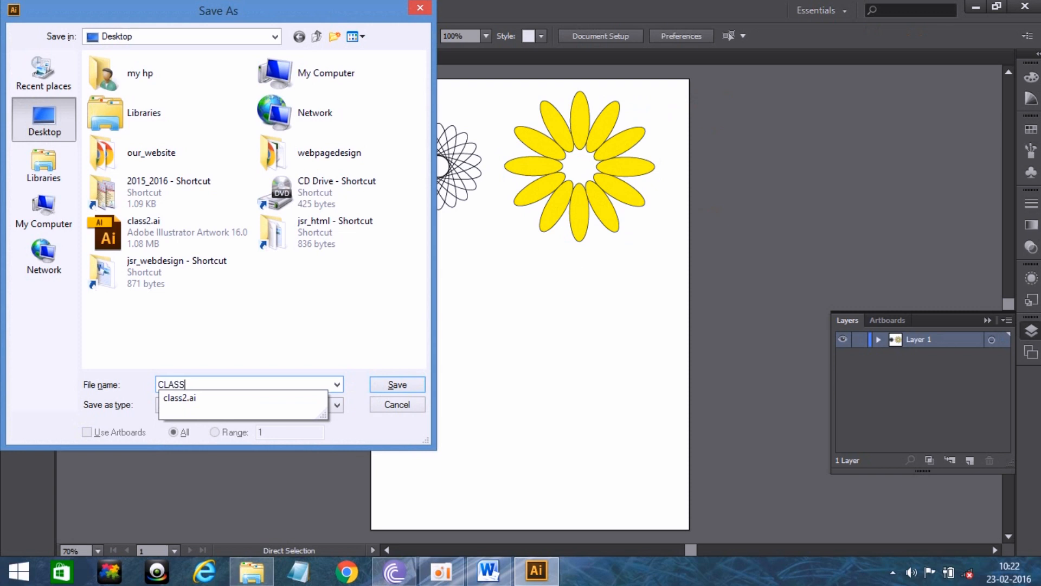
pyautogui.write('3')
pyautogui.press('Return')
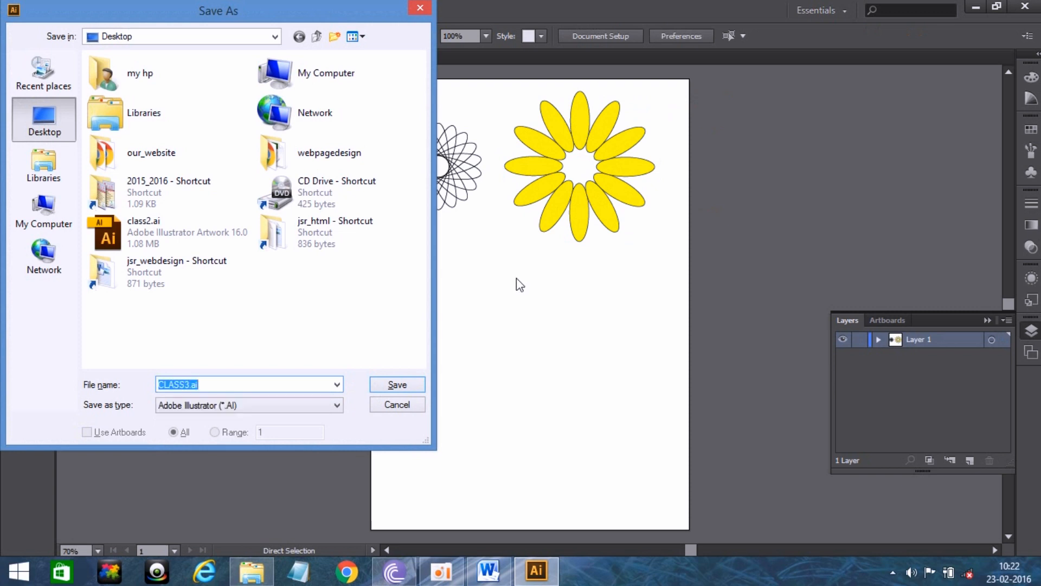
pyautogui.click(417, 385)
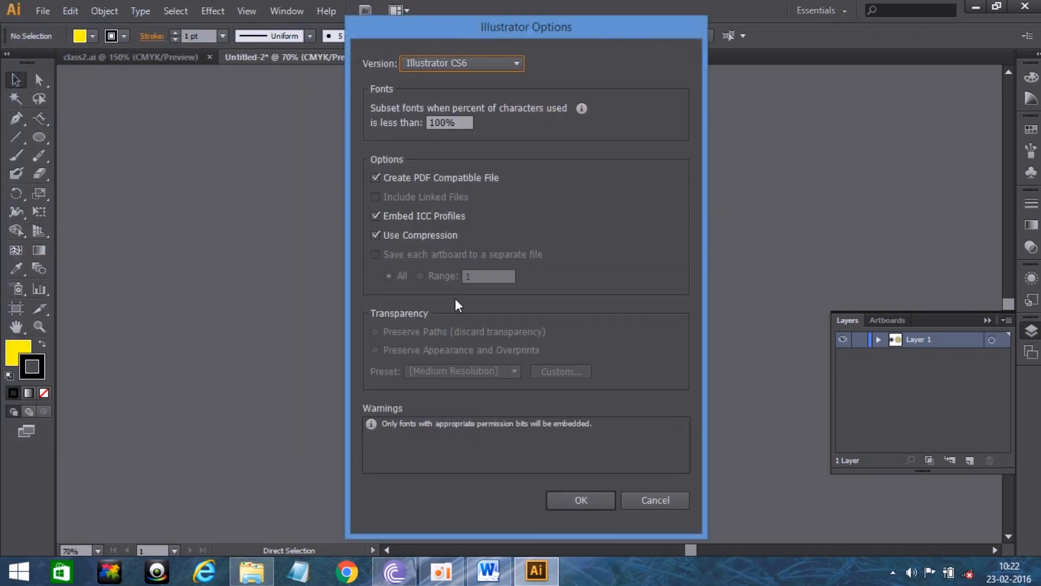
pyautogui.click(599, 496)
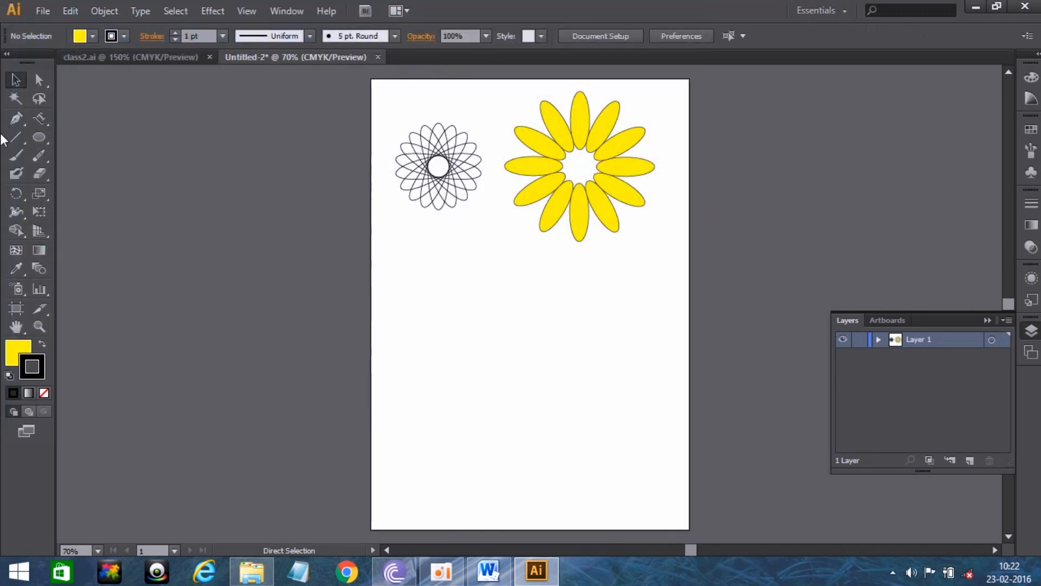
# - Draw the curved left half of a petal below the outlined flower with the Pen tool, leaving its right side open, and deselect
pyautogui.click(18, 190)
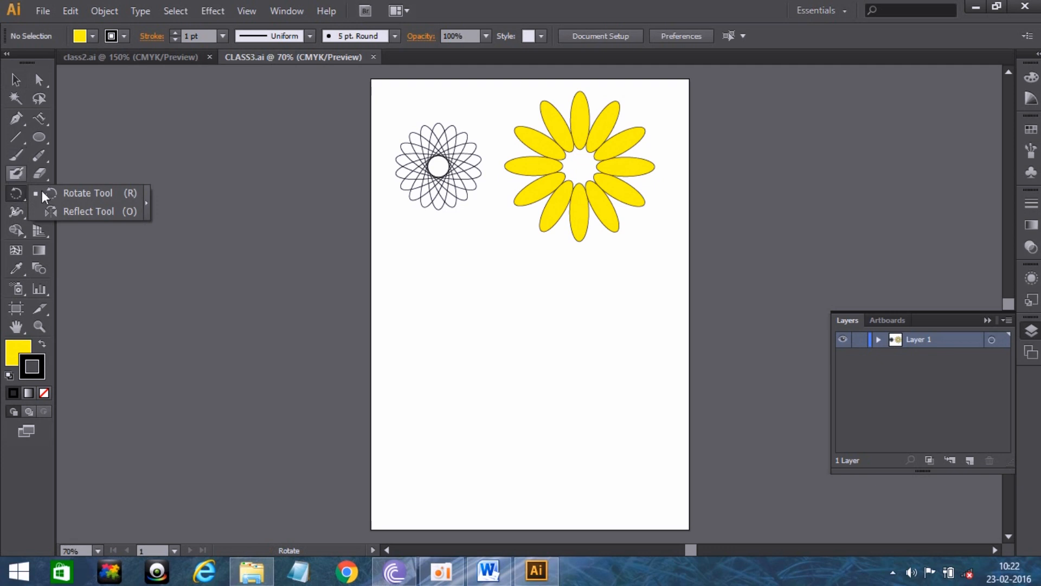
pyautogui.click(17, 193)
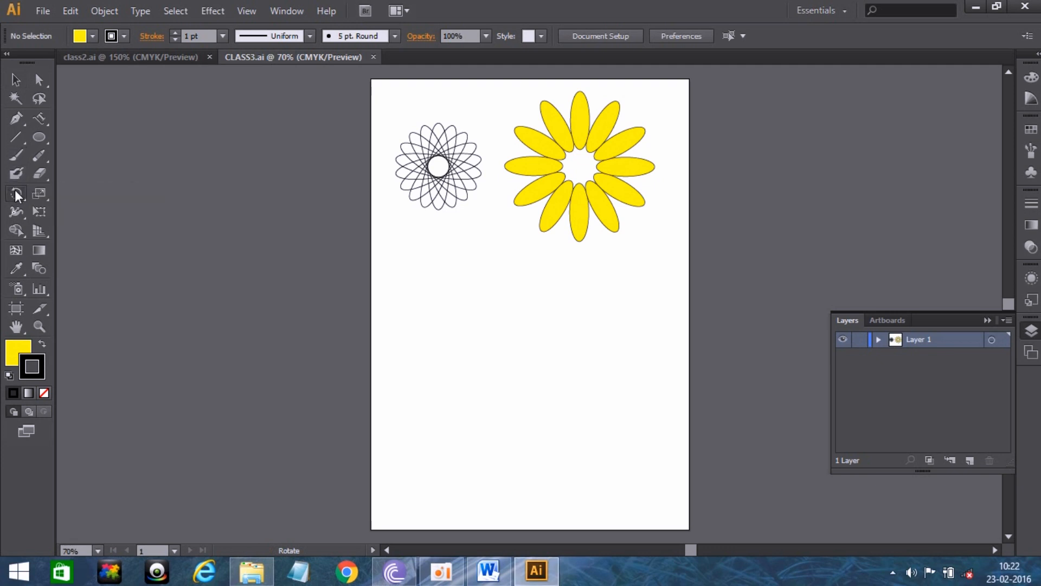
pyautogui.click(16, 118)
pyautogui.press('capslock')
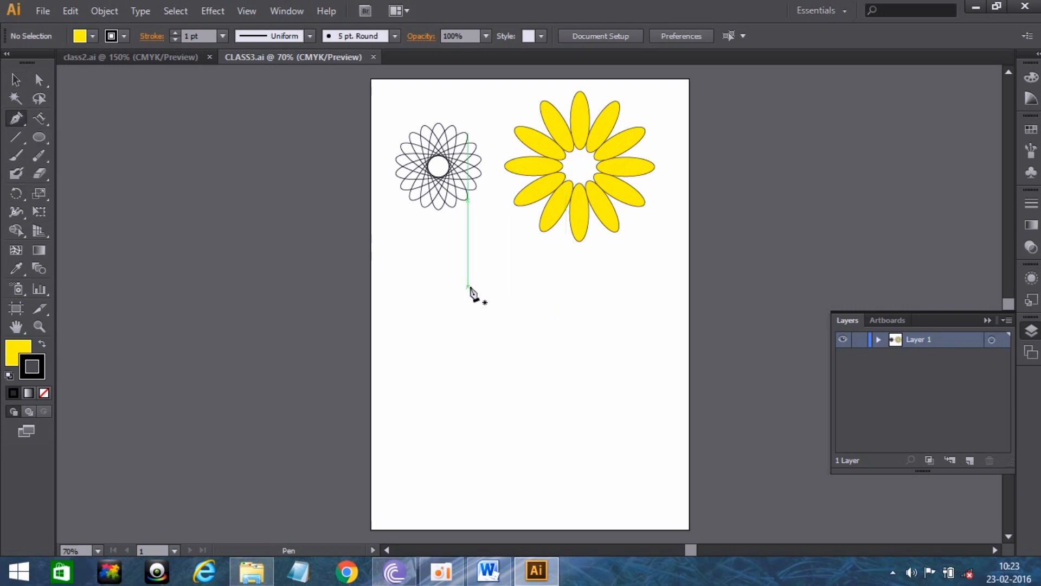
pyautogui.click(471, 285)
pyautogui.click(438, 269)
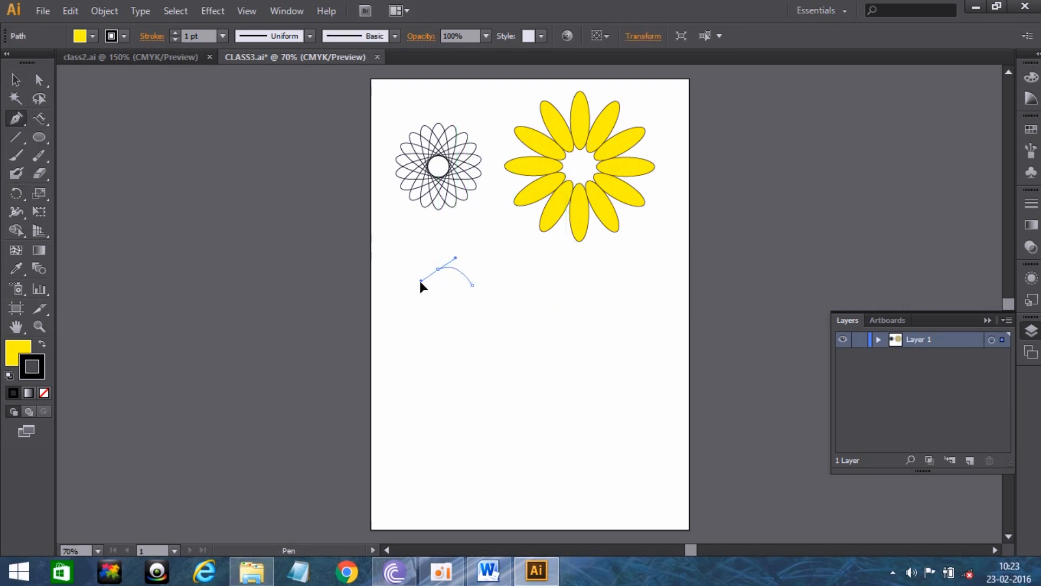
pyautogui.moveTo(420, 281); pyautogui.dragTo(419, 284)
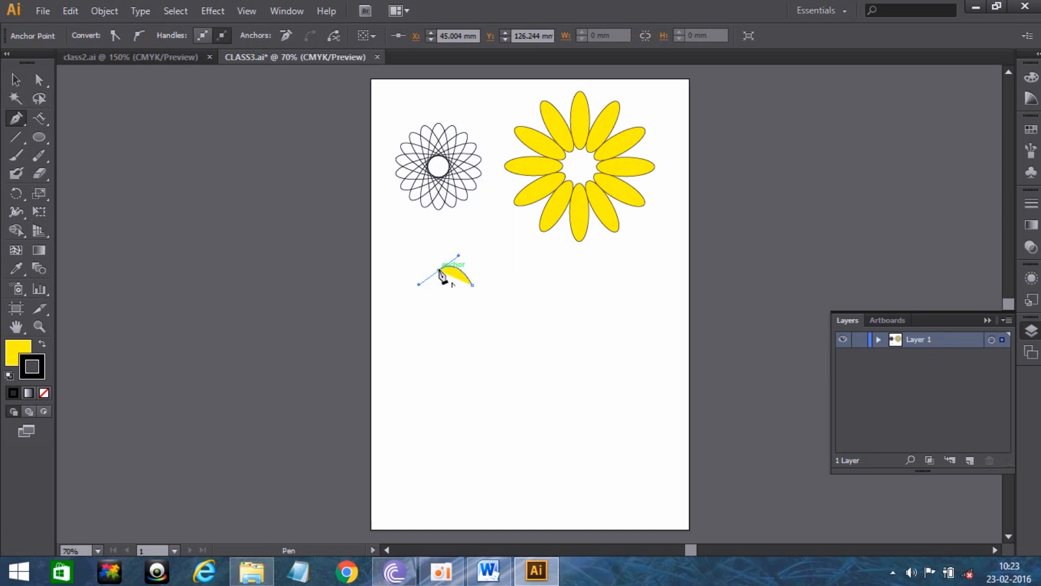
pyautogui.click(438, 269)
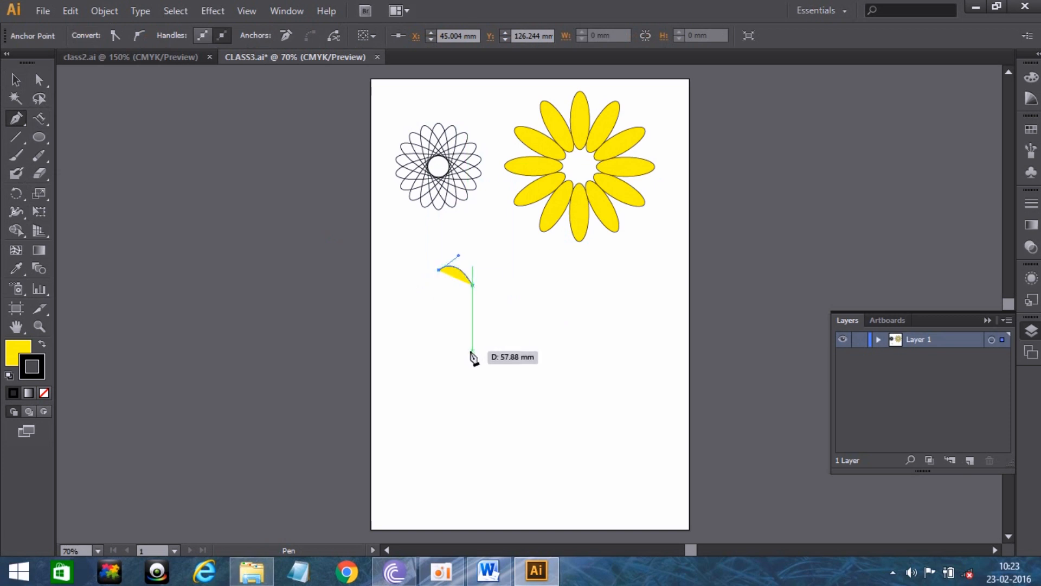
pyautogui.moveTo(467, 352); pyautogui.dragTo(529, 389)
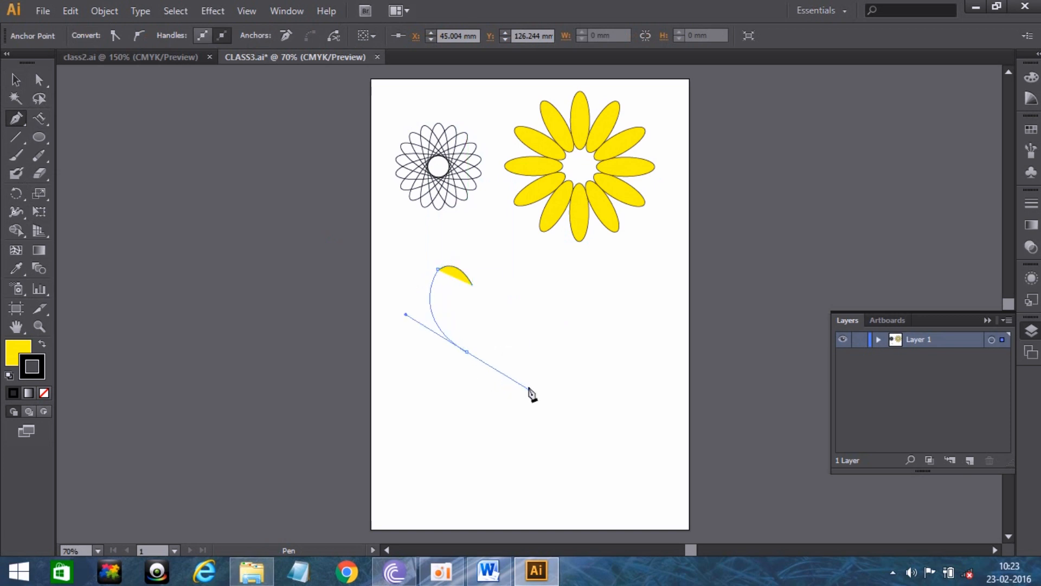
pyautogui.click(467, 353)
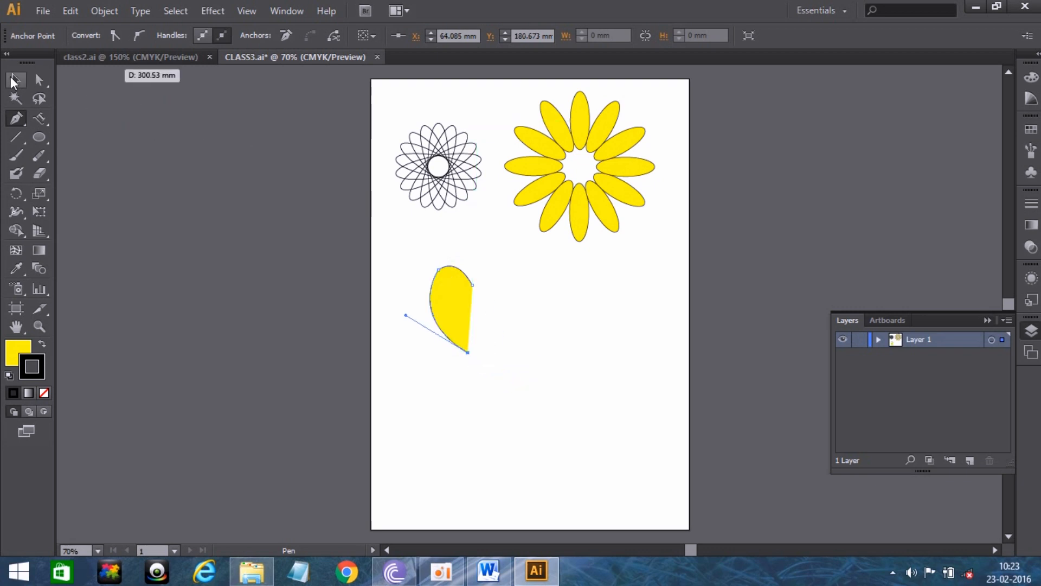
pyautogui.click(14, 80)
pyautogui.click(649, 339)
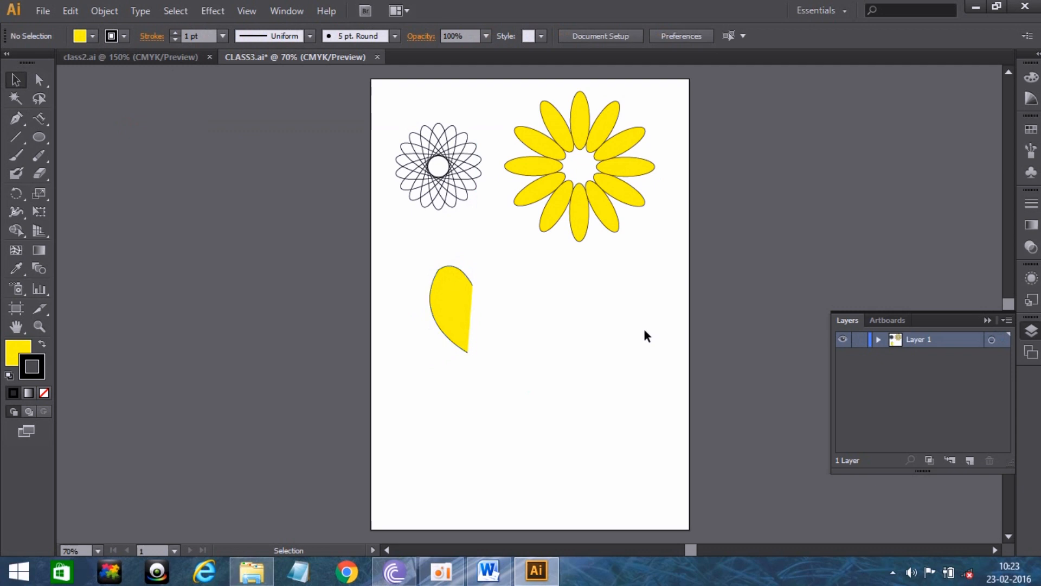
# - Nudge the half petal slightly left, then create a mirrored copy with Reflect across a vertical axis through its upper right endpoint
pyautogui.moveTo(448, 309); pyautogui.dragTo(435, 309)
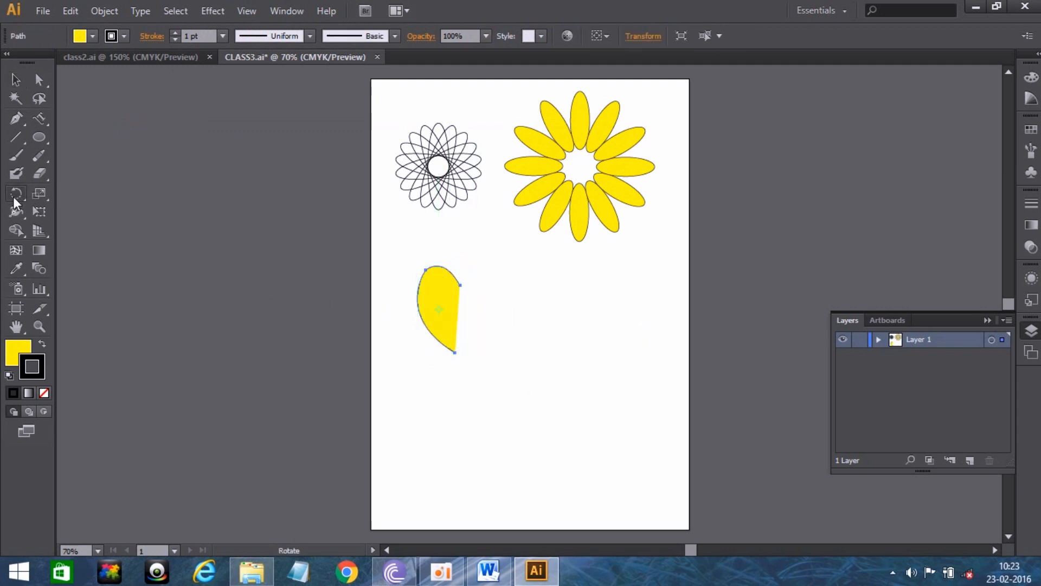
pyautogui.moveTo(13, 197); pyautogui.dragTo(72, 210)
pyautogui.keyDown('alt'); pyautogui.click(459, 284); pyautogui.keyUp('alt')
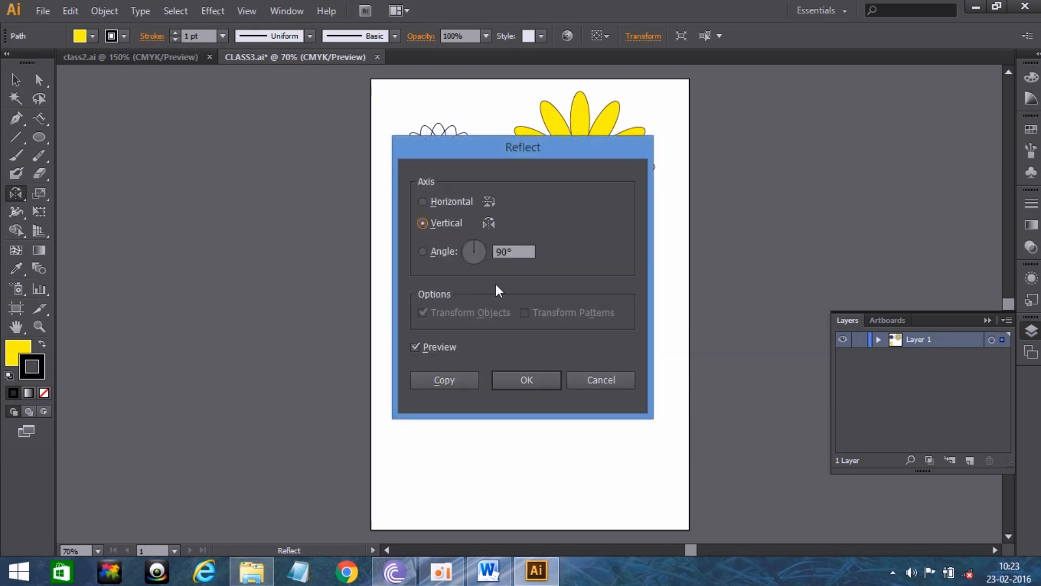
pyautogui.moveTo(617, 145); pyautogui.dragTo(851, 131)
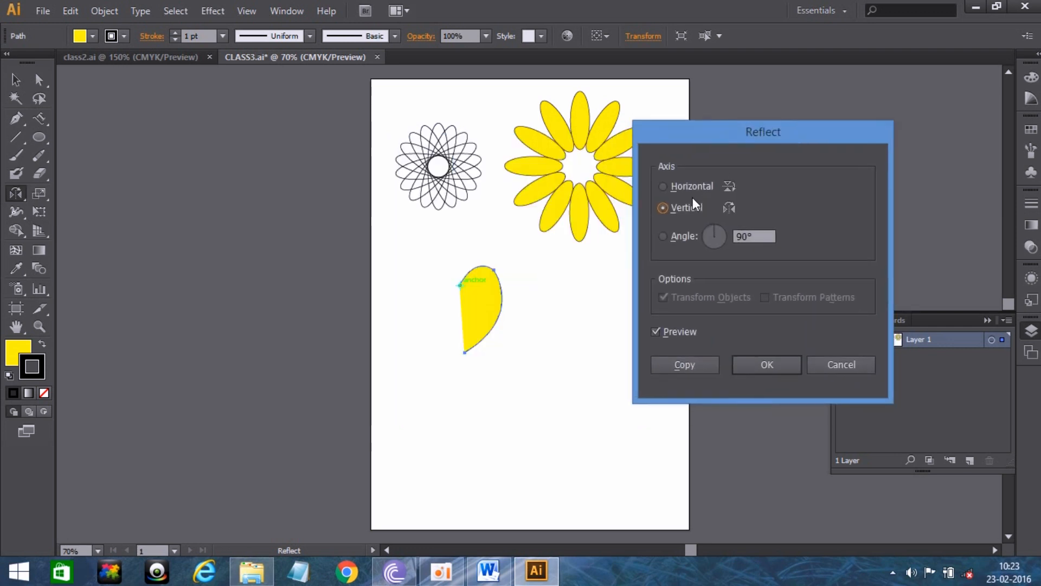
pyautogui.click(681, 370)
pyautogui.click(16, 81)
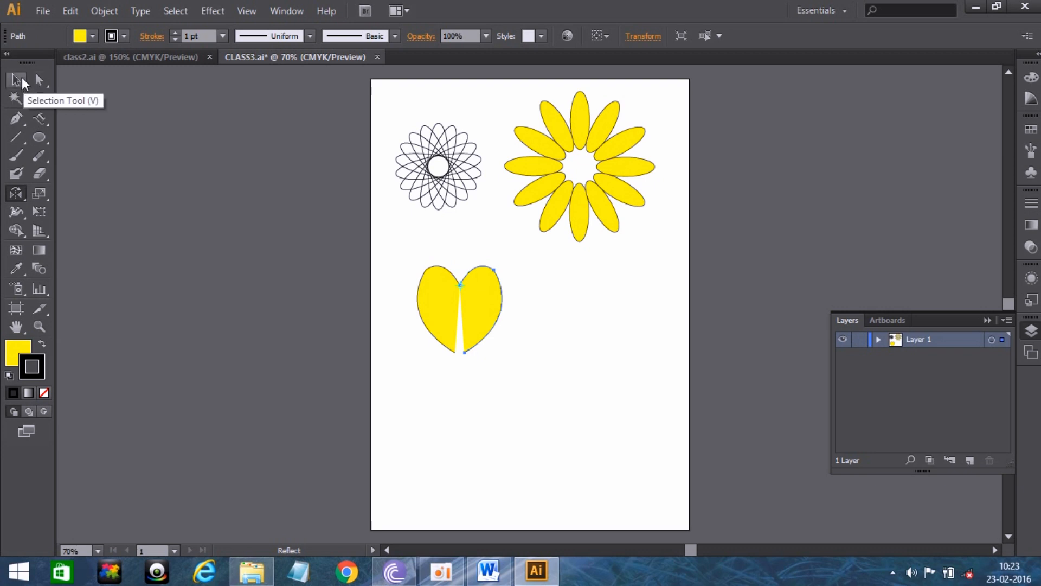
pyautogui.click(21, 83)
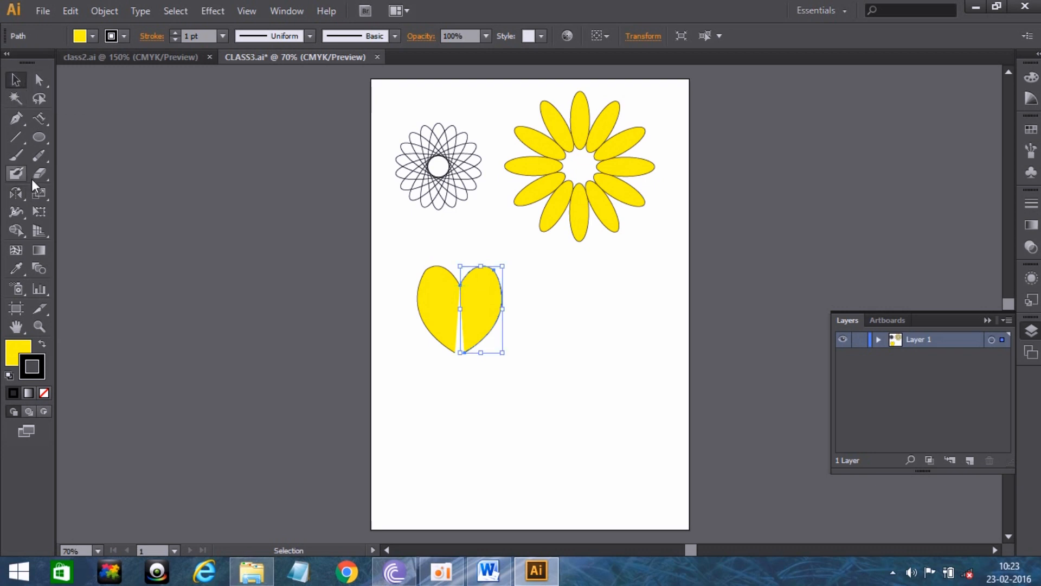
pyautogui.click(439, 366)
# - Join the two lower endpoints of the mirrored halves to close the heart's gap, and deselect
pyautogui.click(442, 309)
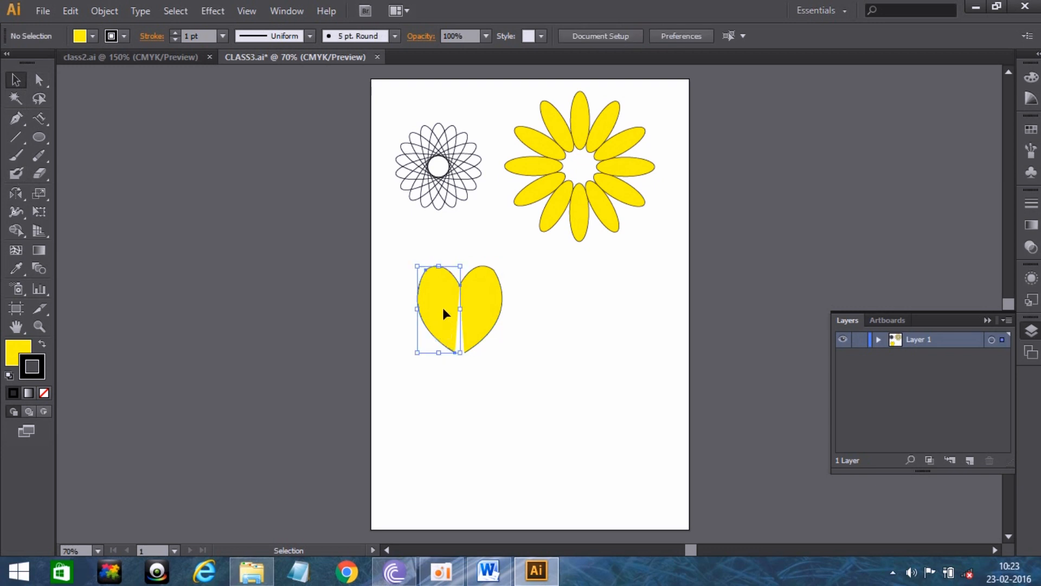
pyautogui.keyDown('shift'); pyautogui.click(479, 307); pyautogui.keyUp('shift')
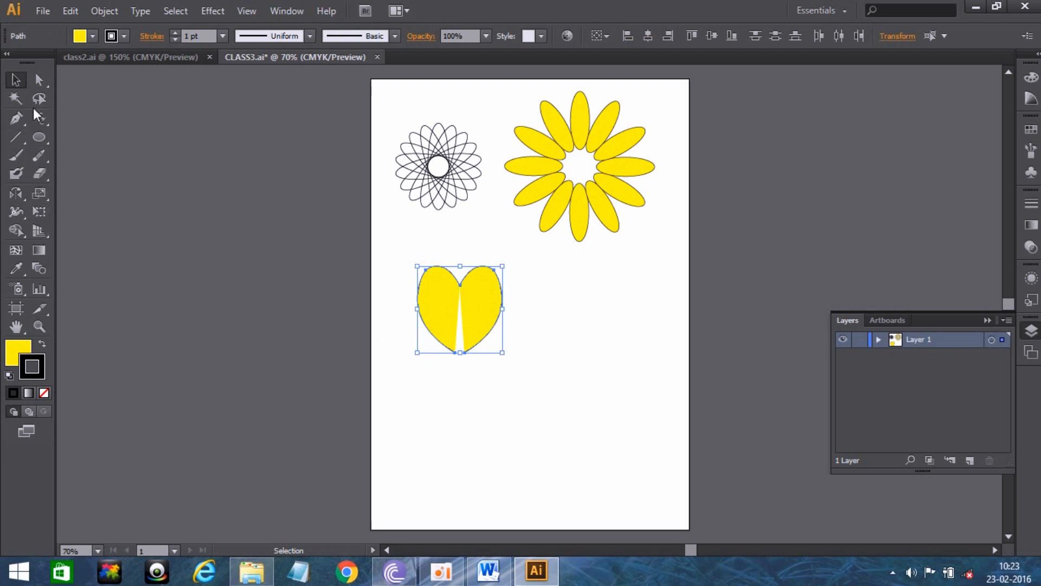
pyautogui.click(39, 82)
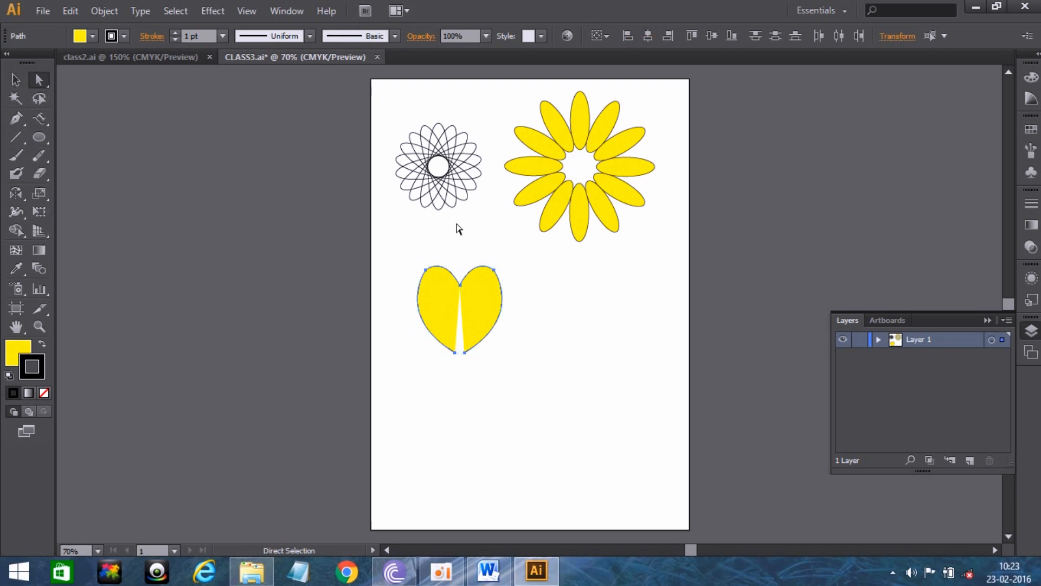
pyautogui.moveTo(444, 368); pyautogui.dragTo(482, 350)
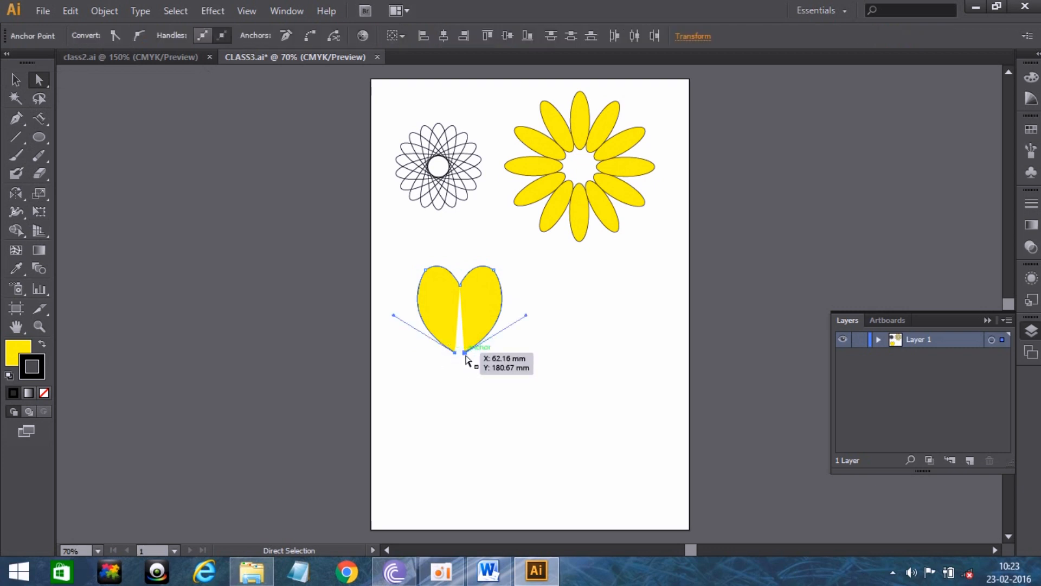
pyautogui.click(105, 11)
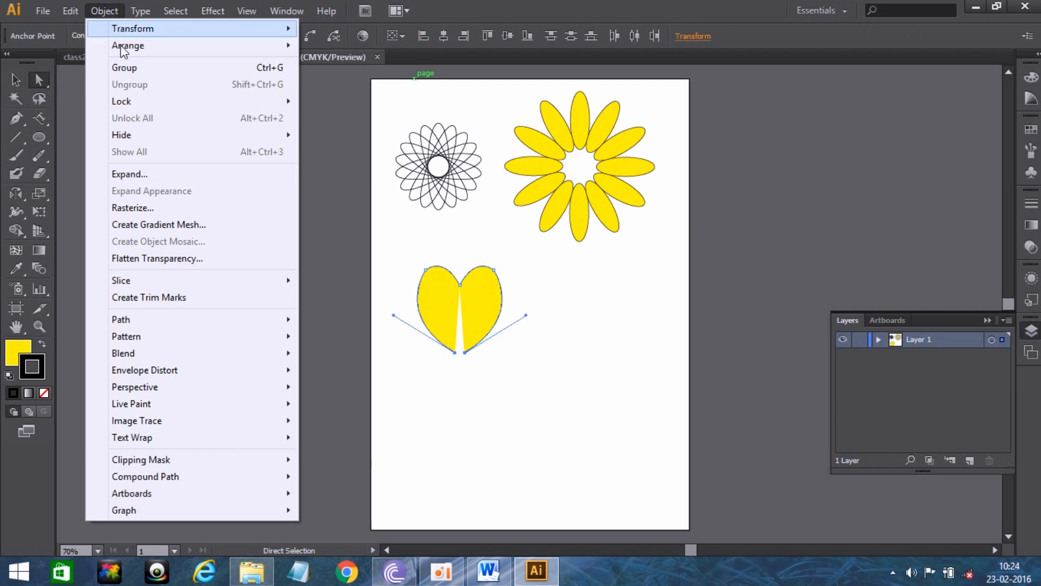
pyautogui.moveTo(166, 325)
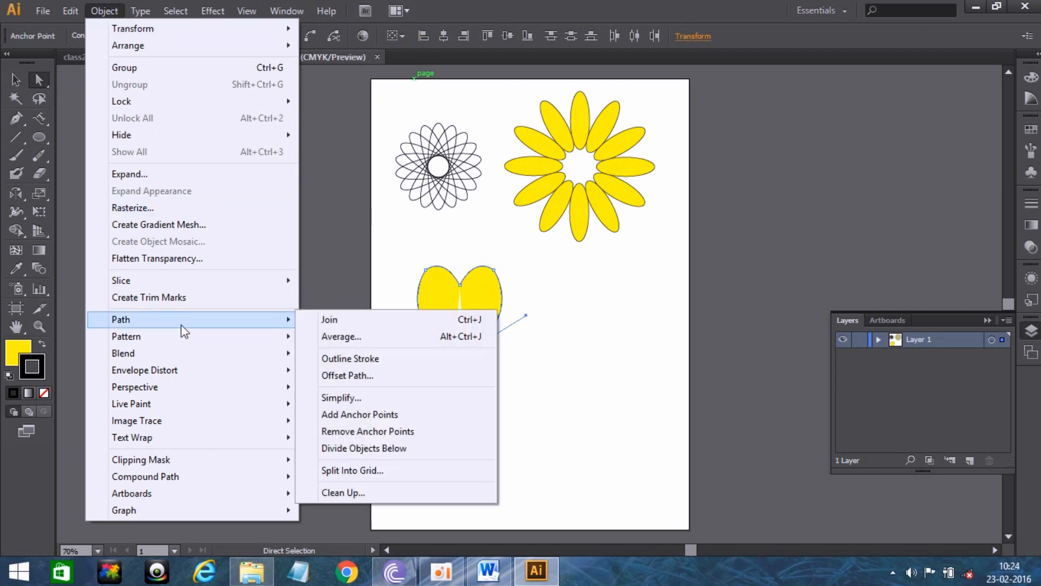
pyautogui.click(347, 322)
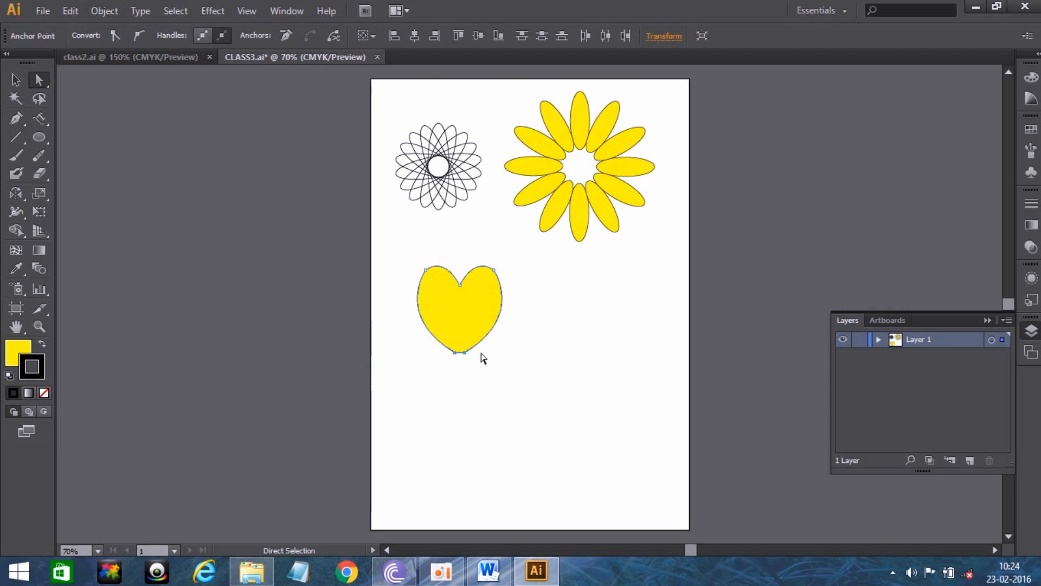
pyautogui.click(12, 81)
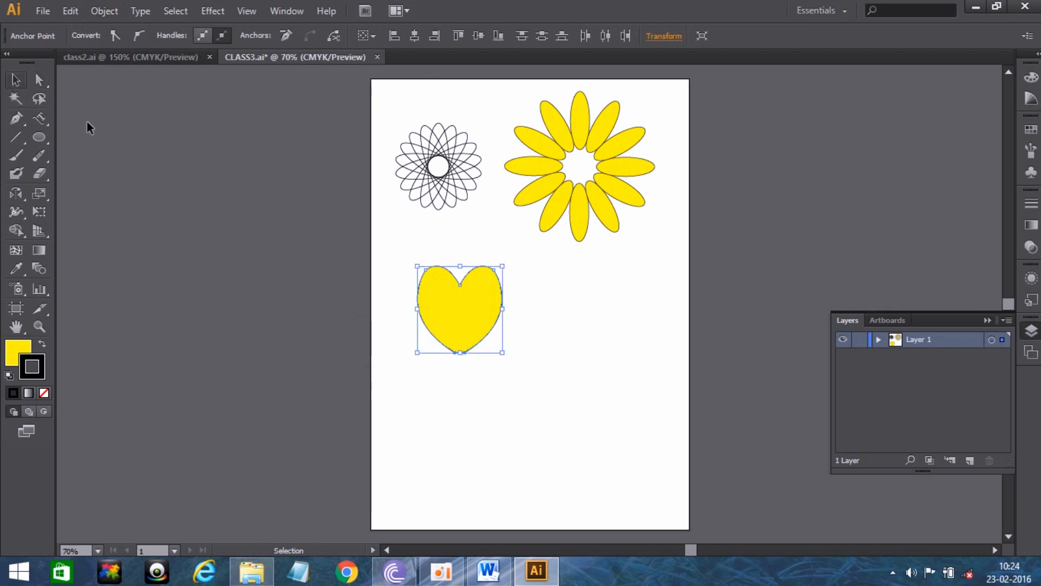
pyautogui.click(480, 443)
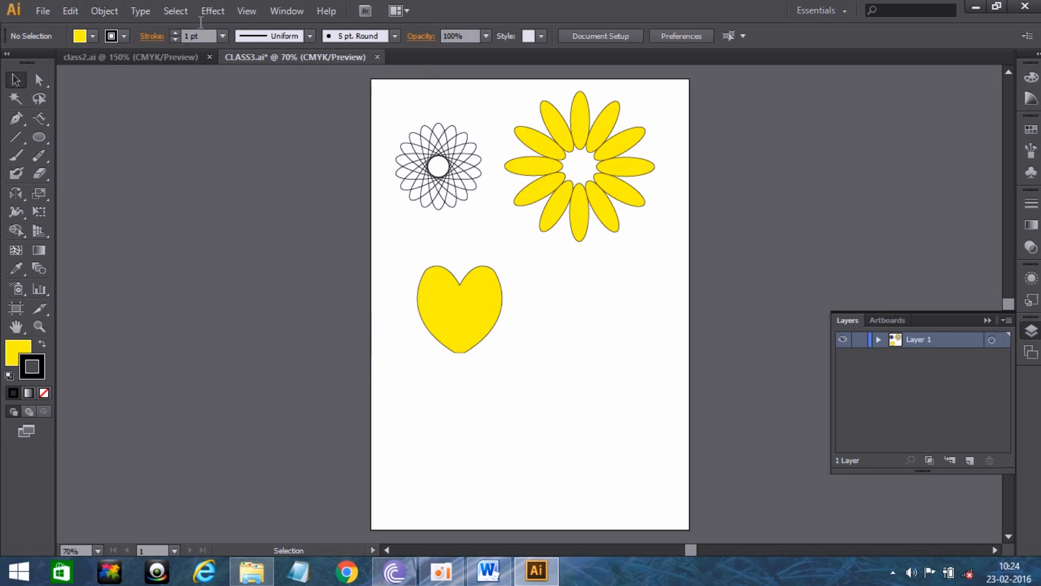
pyautogui.click(106, 10)
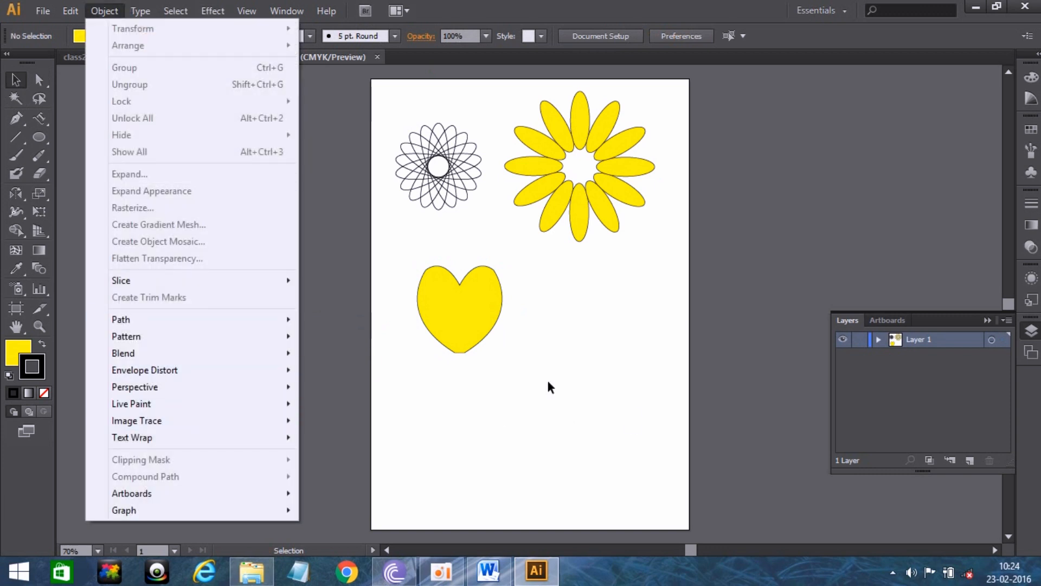
pyautogui.click(546, 351)
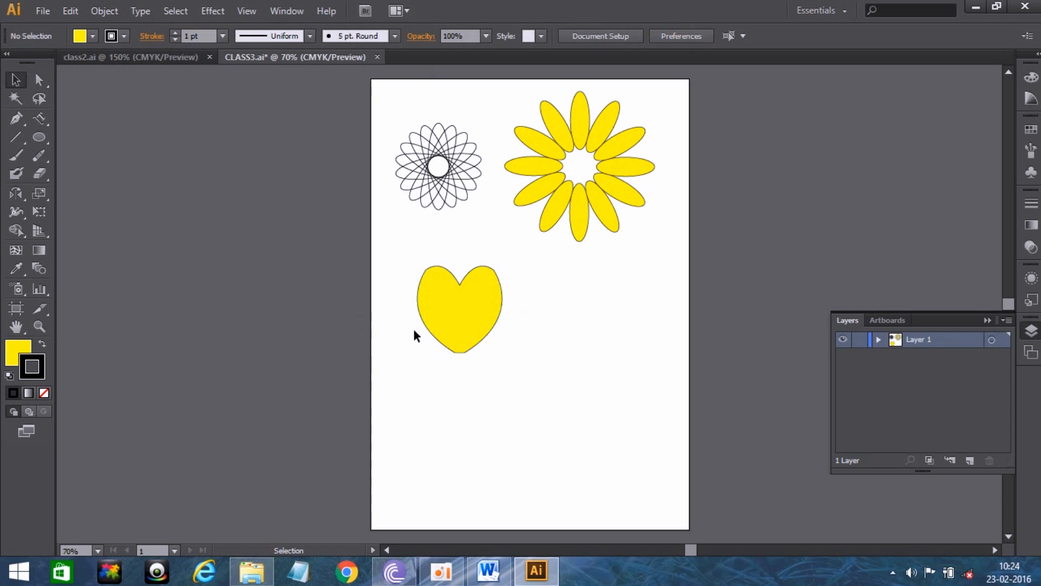
pyautogui.click(460, 350)
pyautogui.click(512, 394)
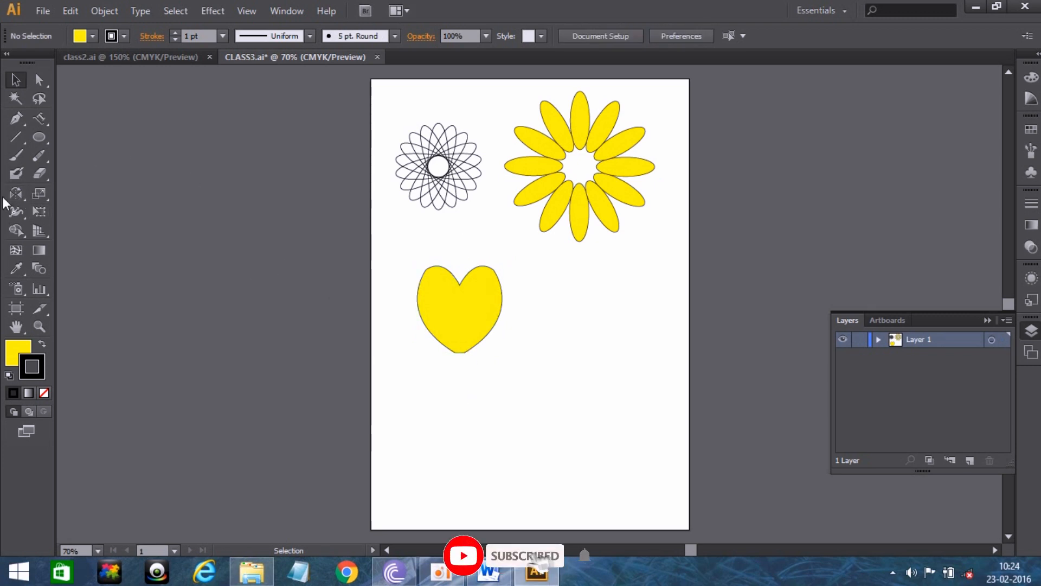
# - Draw the open upper half of a dumbbell shape below the heart with the Pen tool, with a rounded bump at each end, and deselect
pyautogui.click(15, 118)
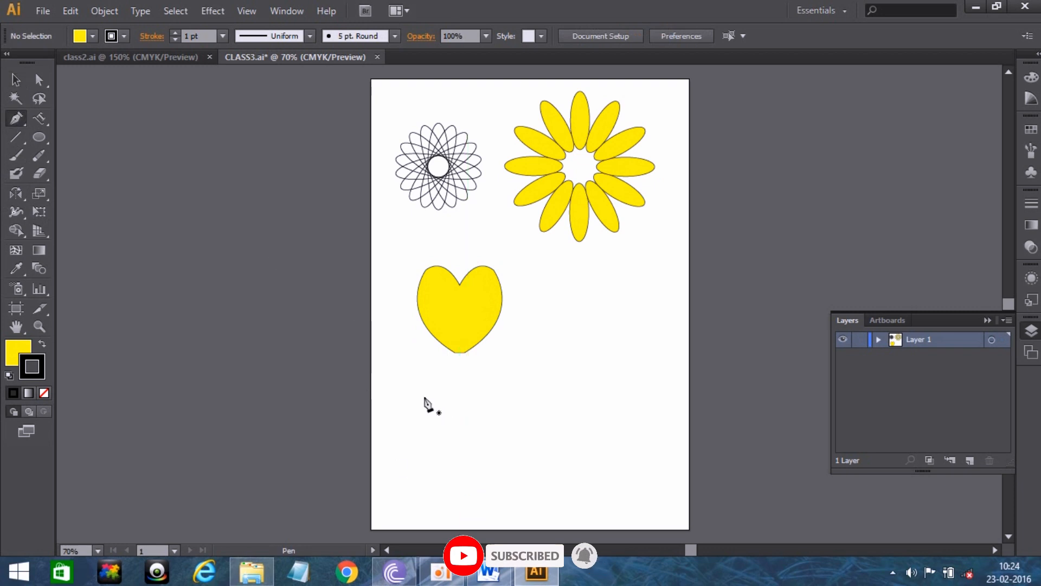
pyautogui.click(414, 416)
pyautogui.moveTo(438, 388); pyautogui.dragTo(614, 387)
pyautogui.click(438, 388)
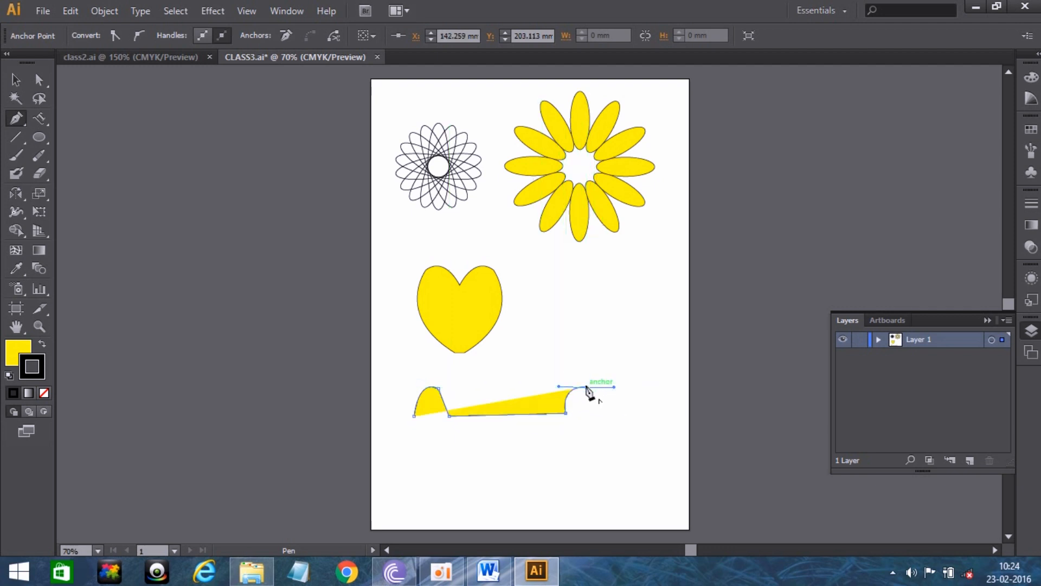
pyautogui.moveTo(594, 428); pyautogui.dragTo(589, 448)
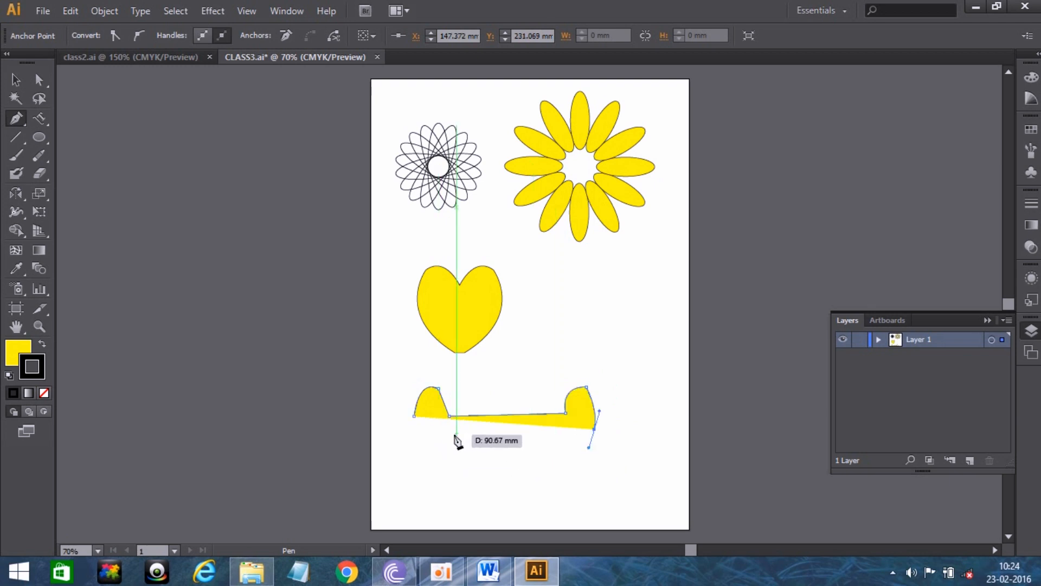
pyautogui.press('c')
pyautogui.press('v')
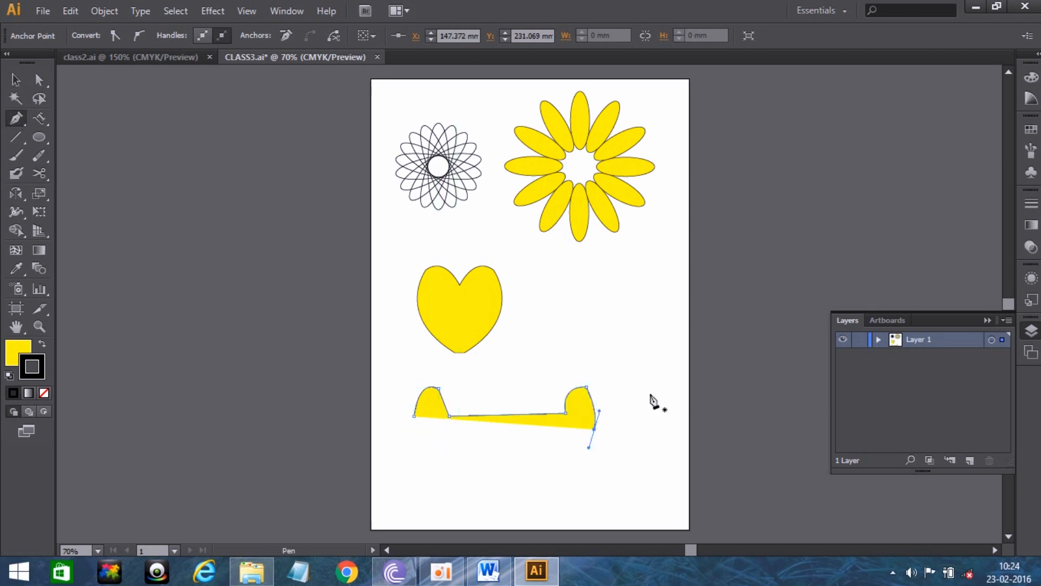
pyautogui.click(655, 400)
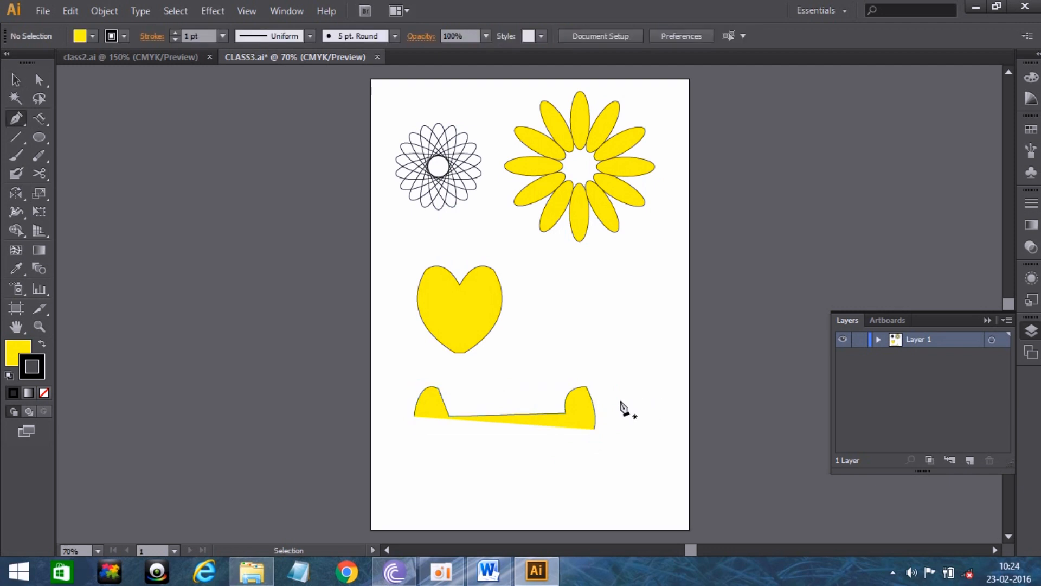
# - Extend the dumbbell half's left end with the Pen tool down to the level of its right end, and deselect
pyautogui.press('p')
pyautogui.click(413, 418)
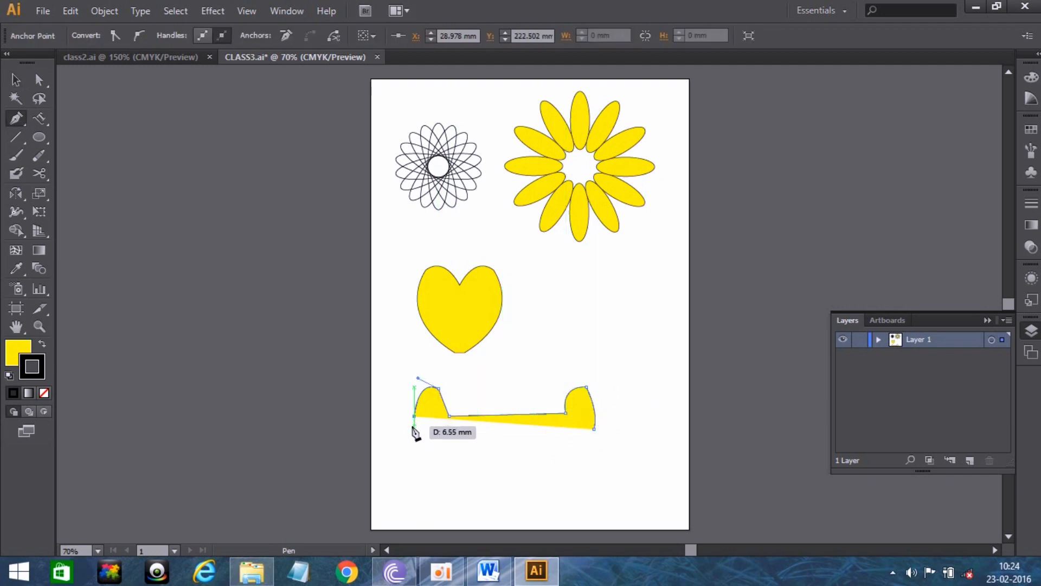
pyautogui.click(414, 429)
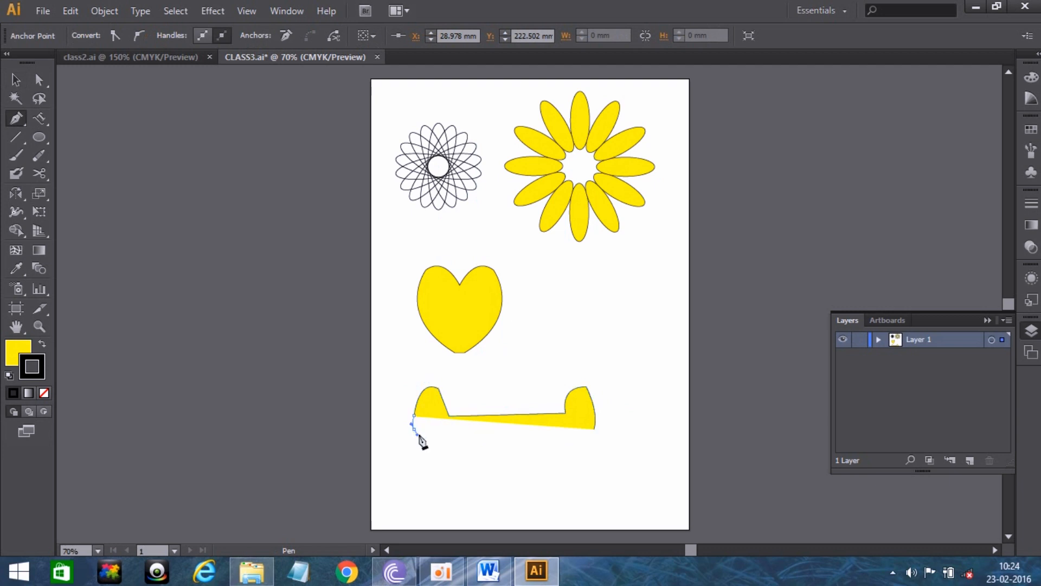
pyautogui.click(22, 81)
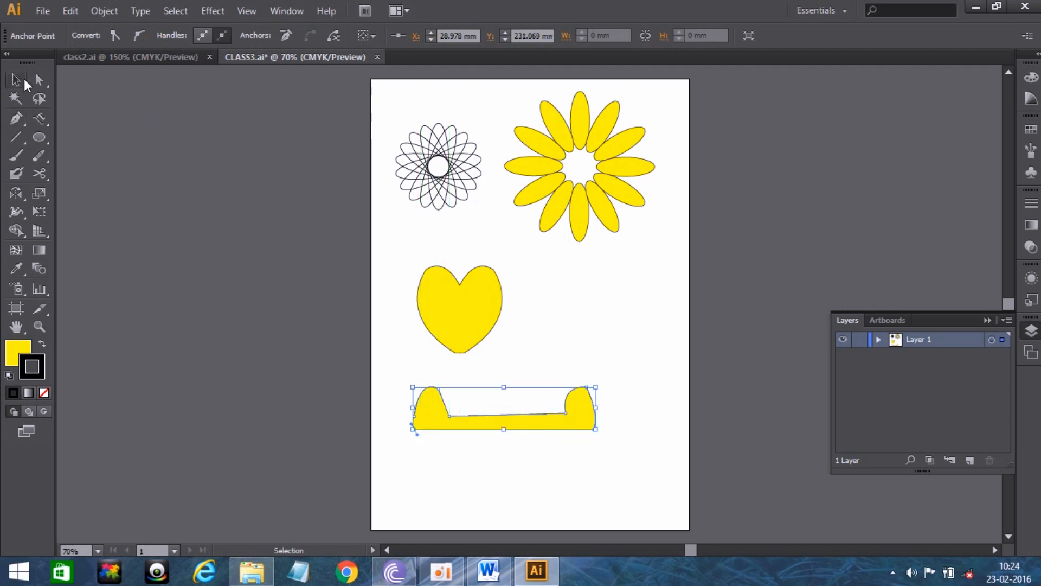
pyautogui.click(613, 337)
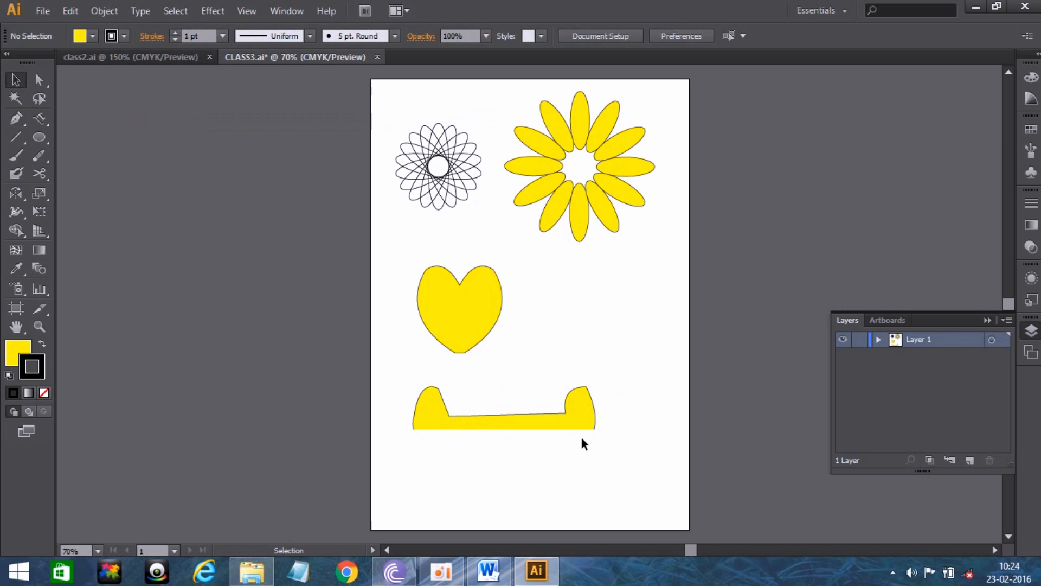
# - Create a mirrored copy of the dumbbell half with Reflect across a horizontal axis through the middle of its lower edge, and deselect
pyautogui.click(580, 433)
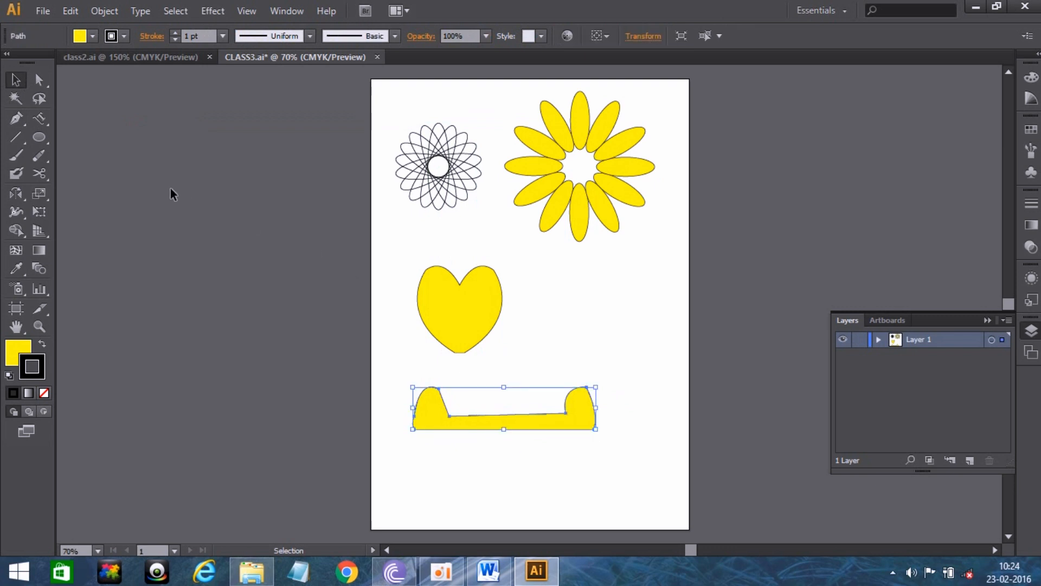
pyautogui.click(21, 195)
pyautogui.click(88, 210)
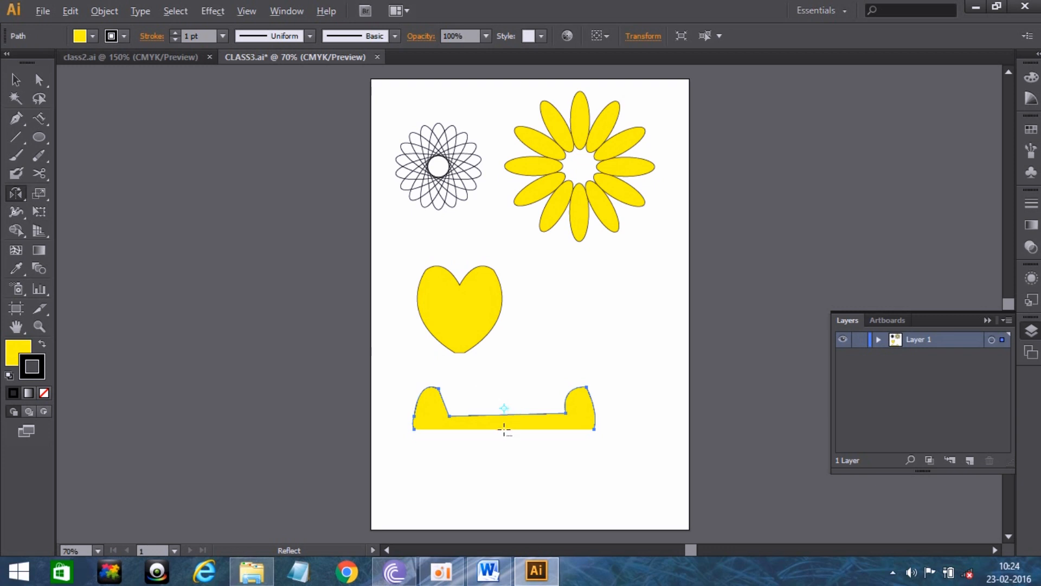
pyautogui.keyDown('alt'); pyautogui.click(503, 431); pyautogui.keyUp('alt')
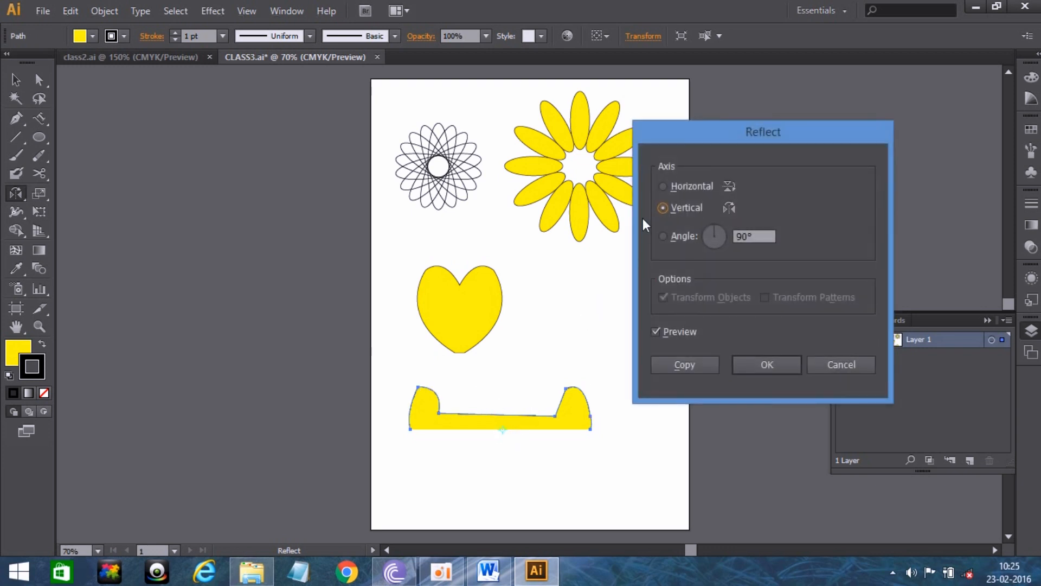
pyautogui.click(677, 191)
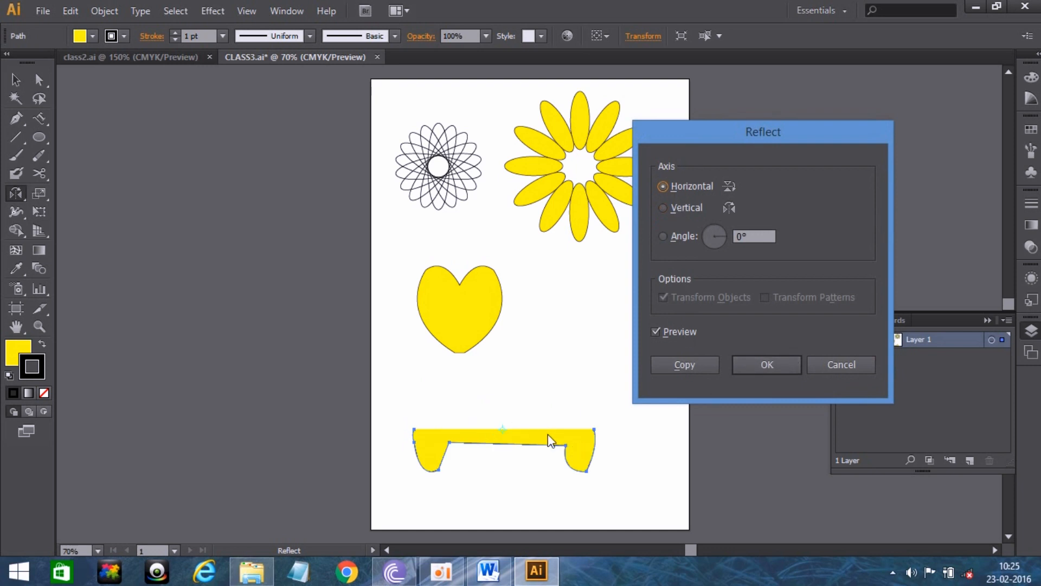
pyautogui.click(698, 363)
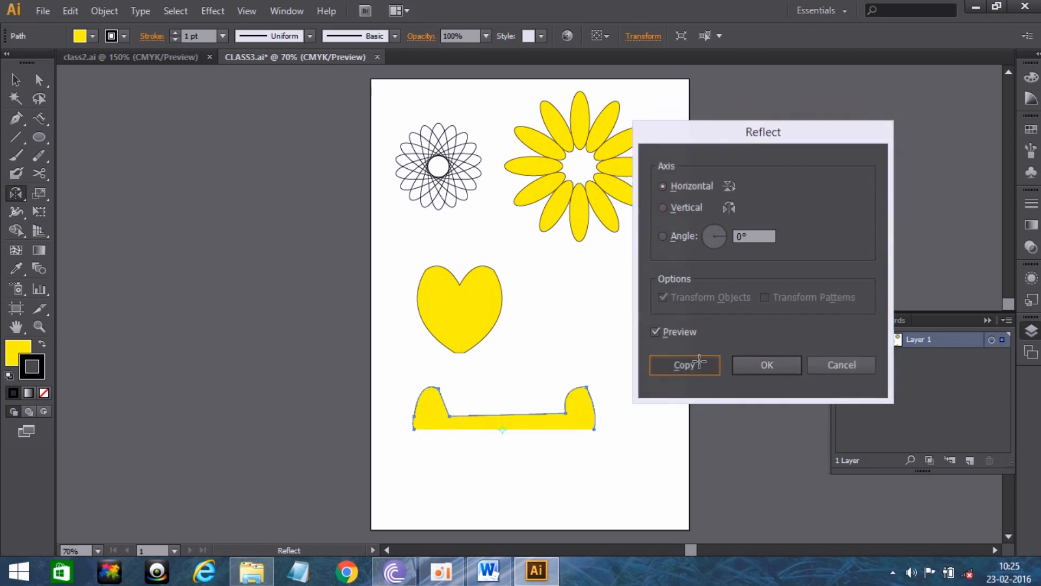
pyautogui.click(16, 79)
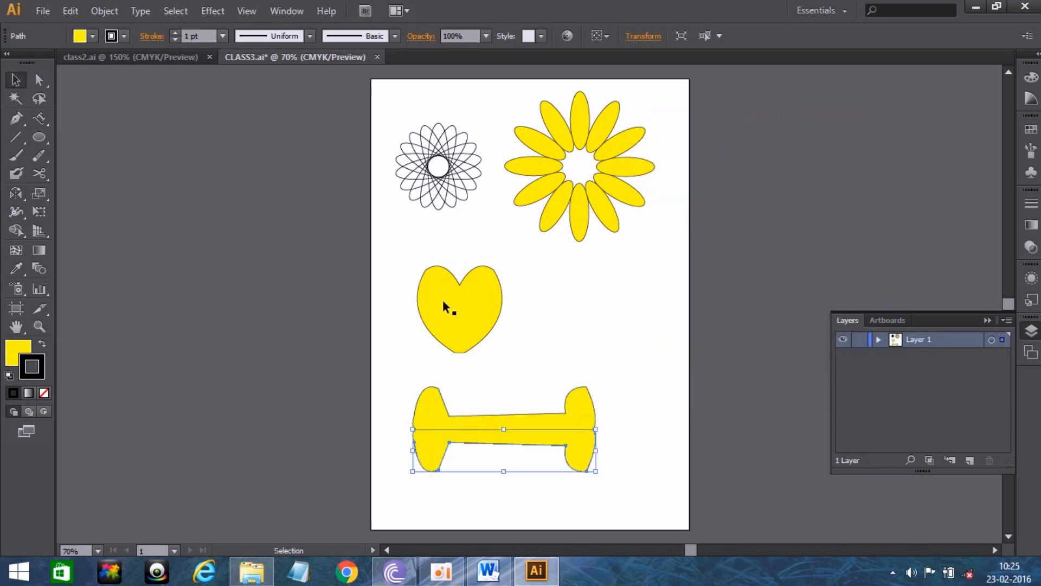
pyautogui.click(515, 360)
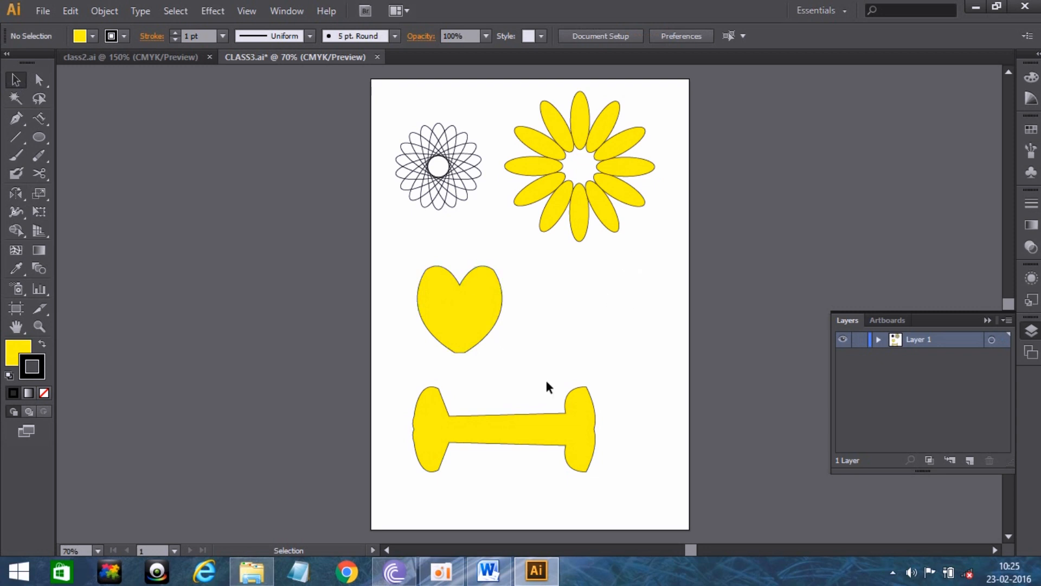
pyautogui.click(441, 571)
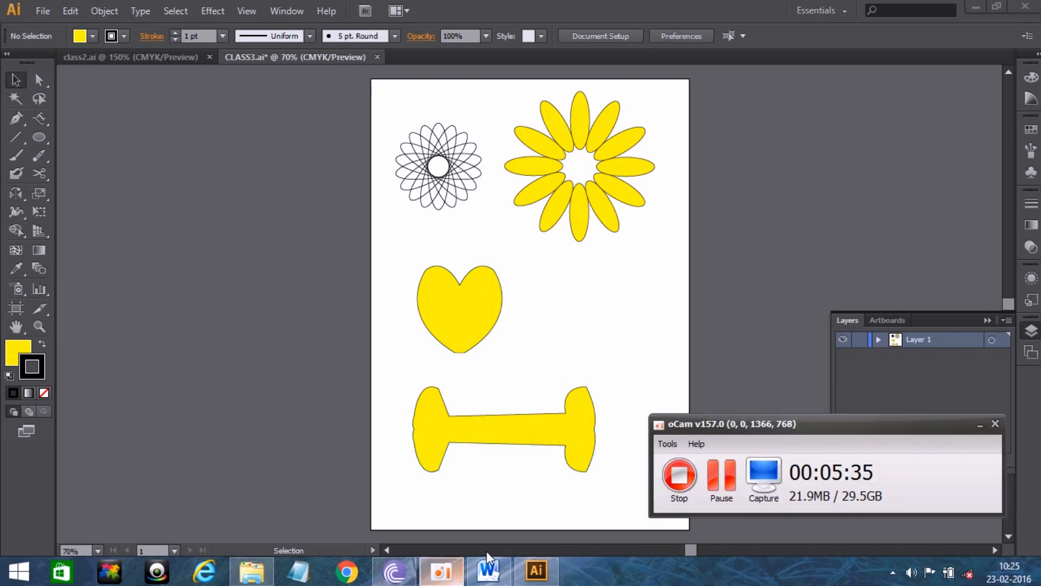
pyautogui.click(665, 485)
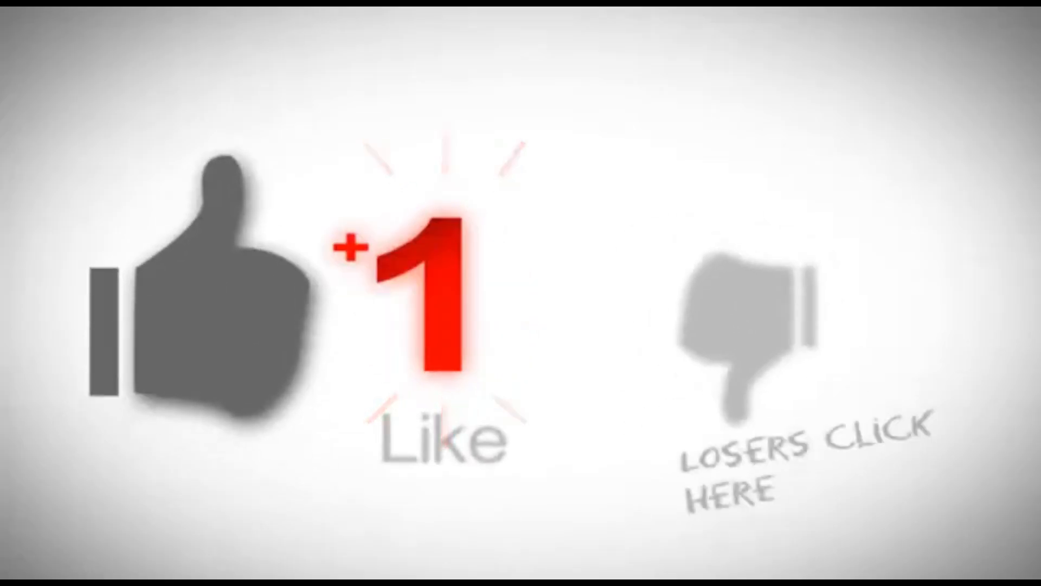